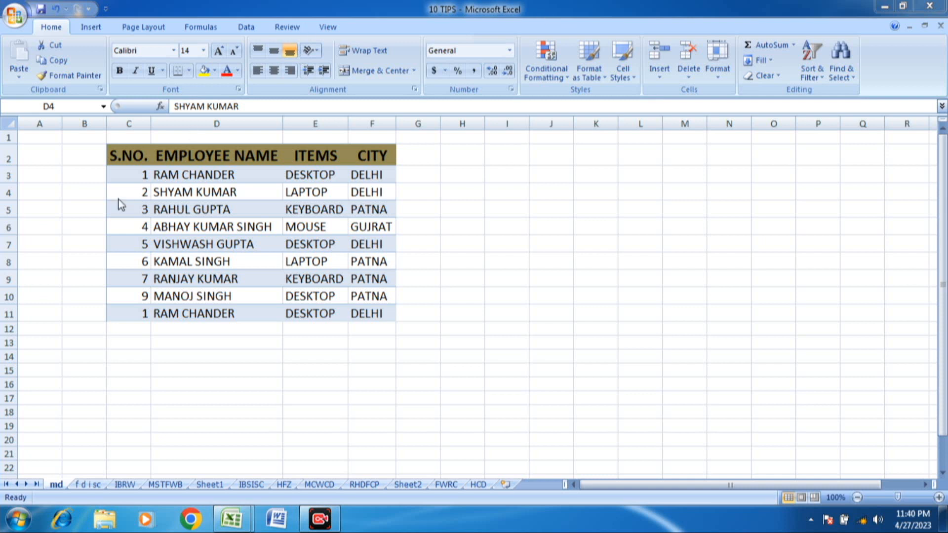
left_click(193, 213)
left_click(138, 172)
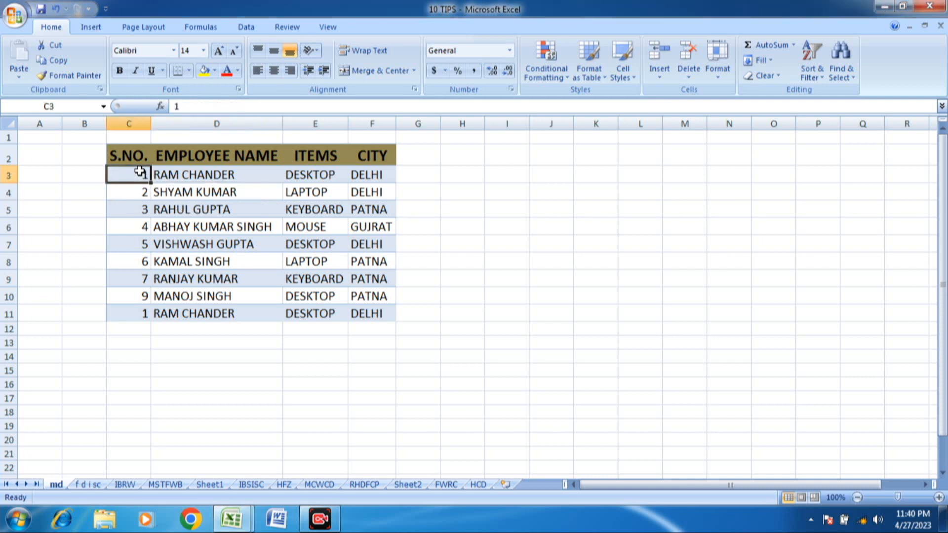
left_click(133, 162)
key("ctrl+a")
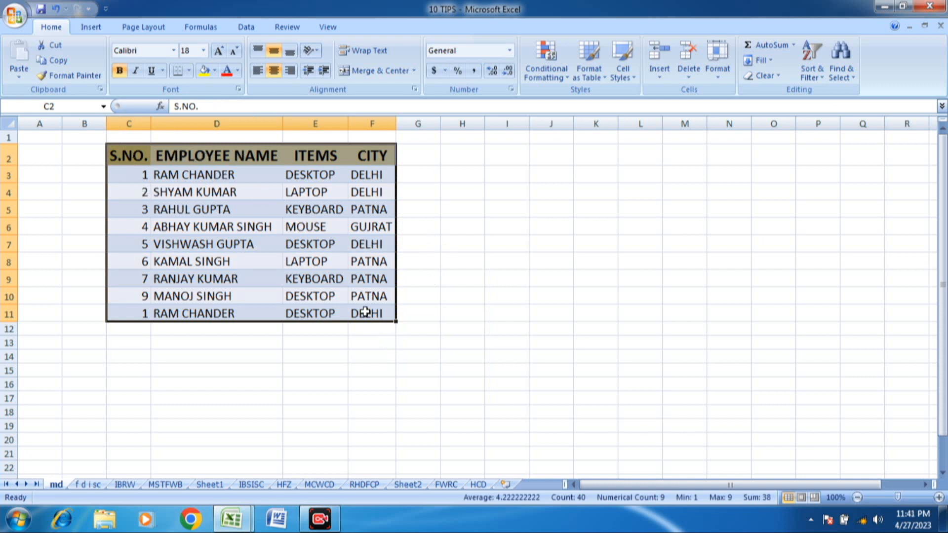
left_click(192, 237)
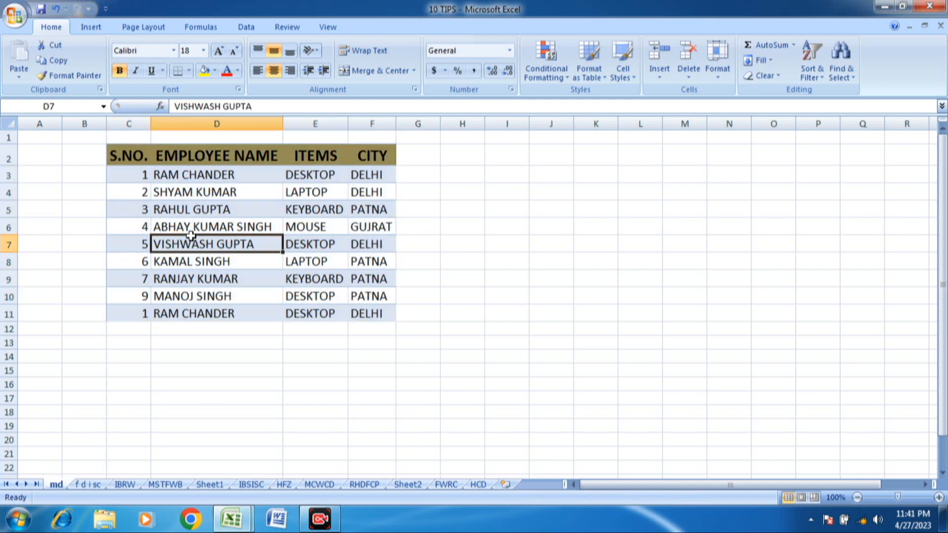
Step: Move the whole employee table so that its S.NO. header sits in cell H3
left_click(164, 197)
key("ctrl+a")
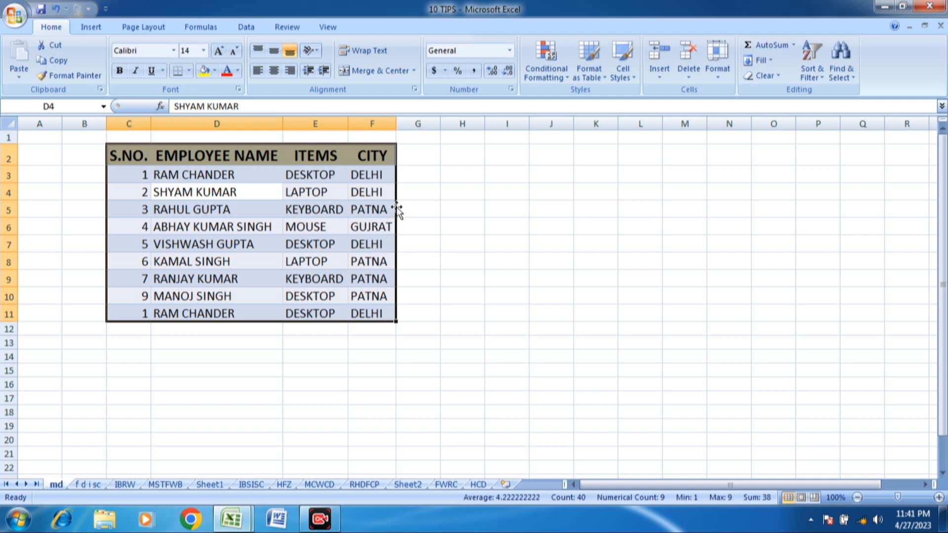
left_click_drag(397, 211, 595, 225)
left_click_drag(595, 225, 594, 235)
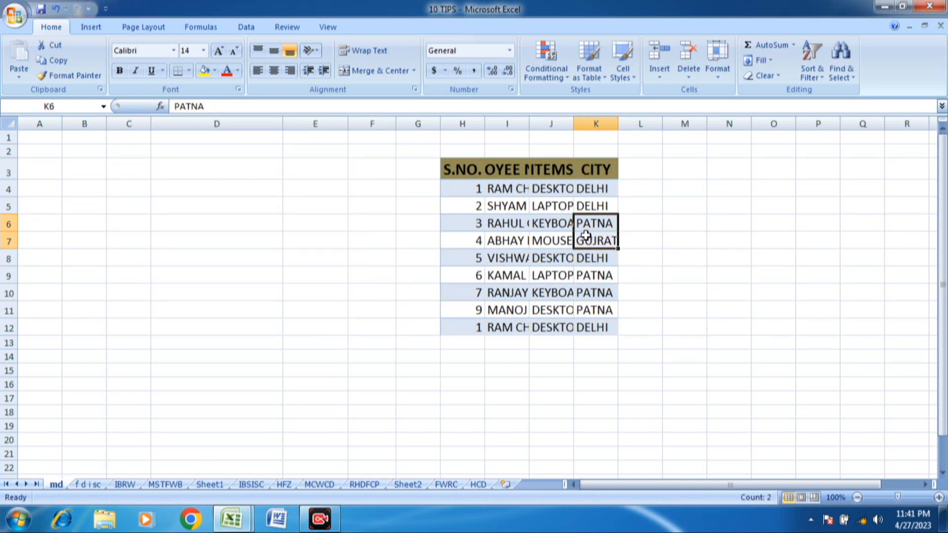
Step: Move the whole employee table so that its S.NO. header sits in cell D5
left_click(457, 220)
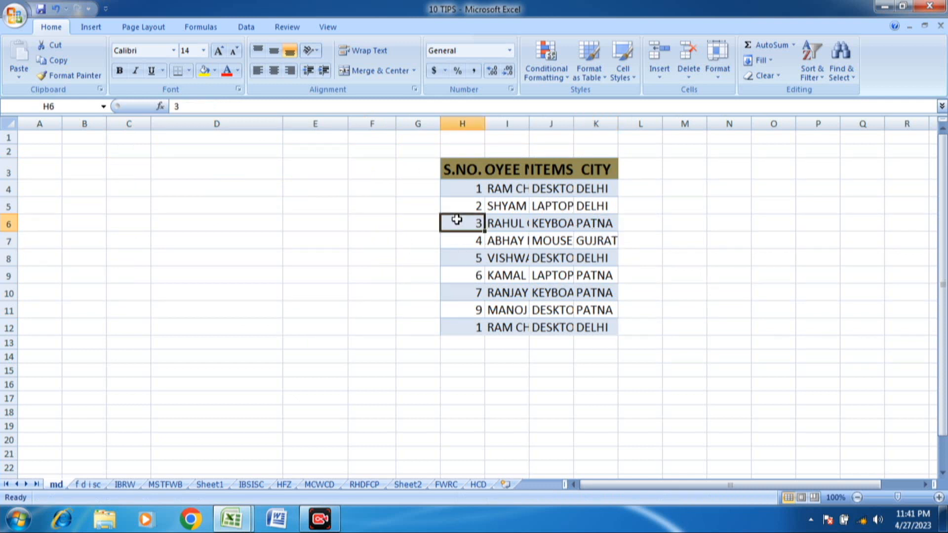
key("ctrl+a")
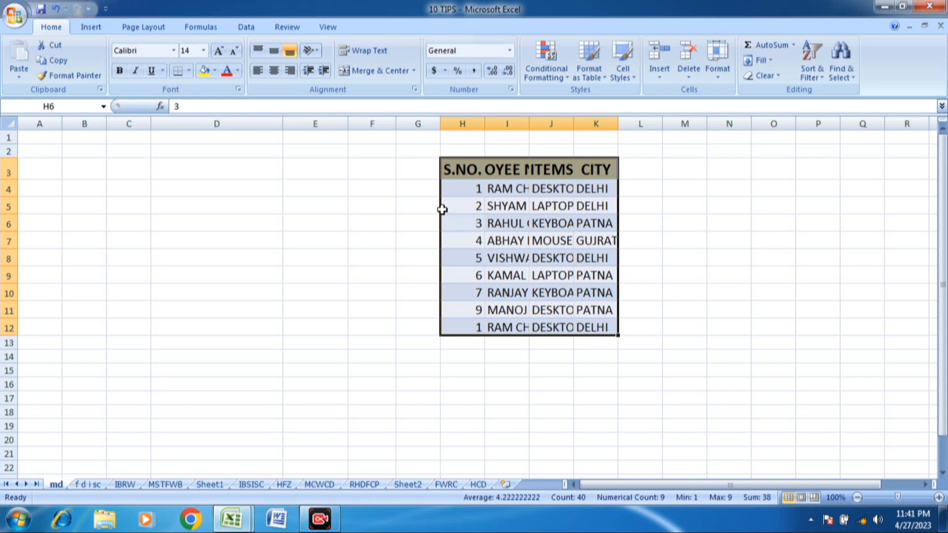
left_click_drag(439, 207, 275, 237)
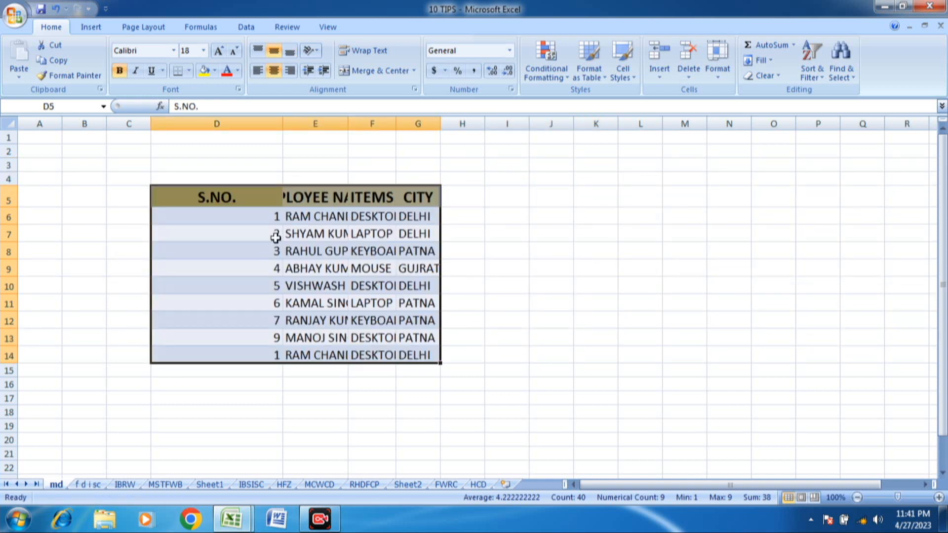
left_click(292, 287)
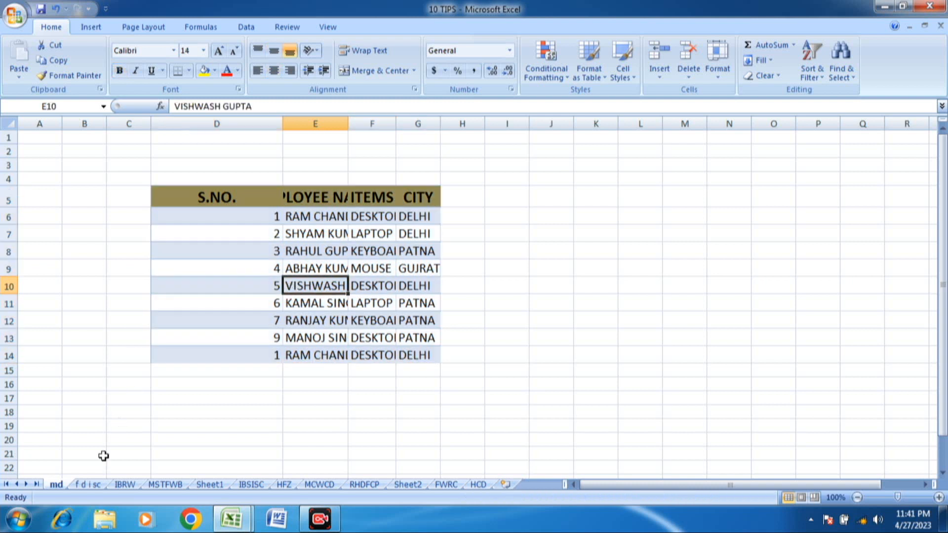
Step: On the "f d isc" sheet, enter SUNDAY in C3 and MONDAY in C4 under the DAYS heading
left_click(88, 485)
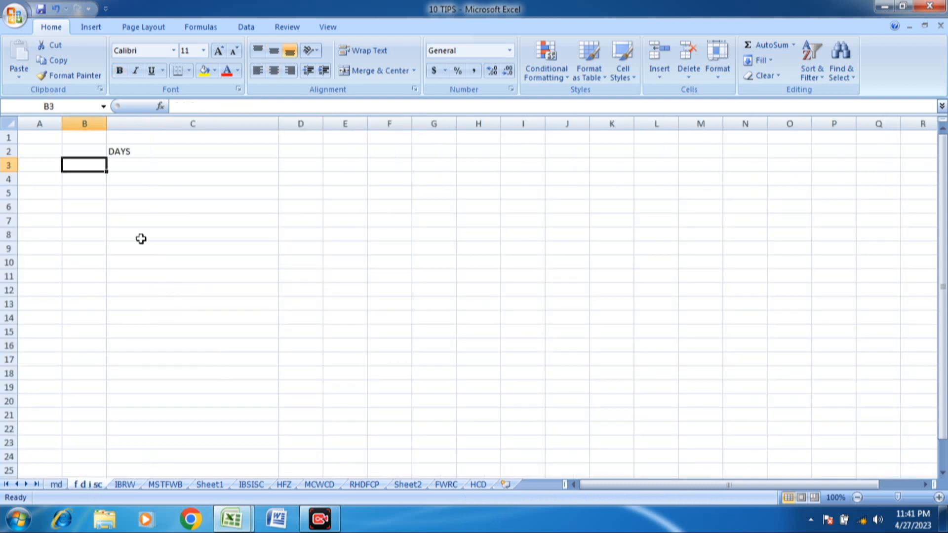
left_click(126, 162)
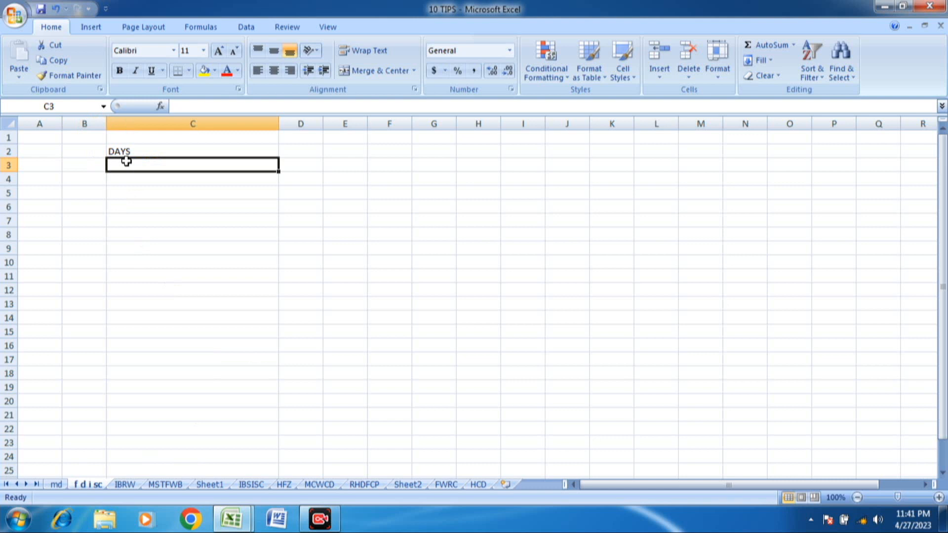
left_click(131, 150)
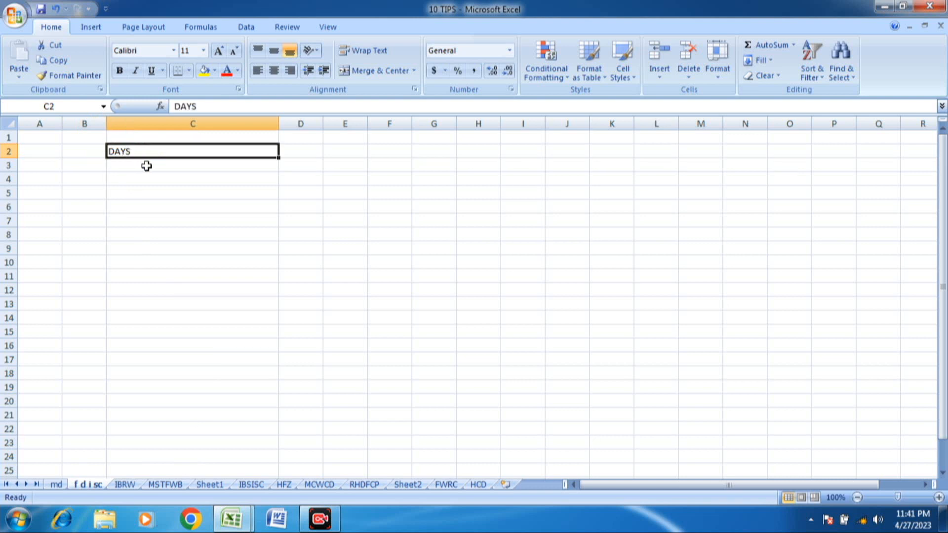
left_click(147, 166)
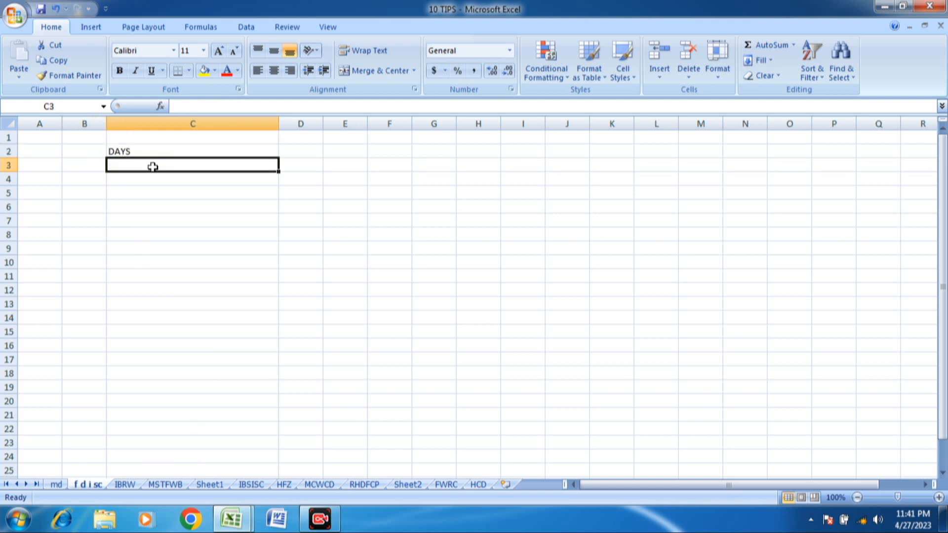
left_click(173, 152)
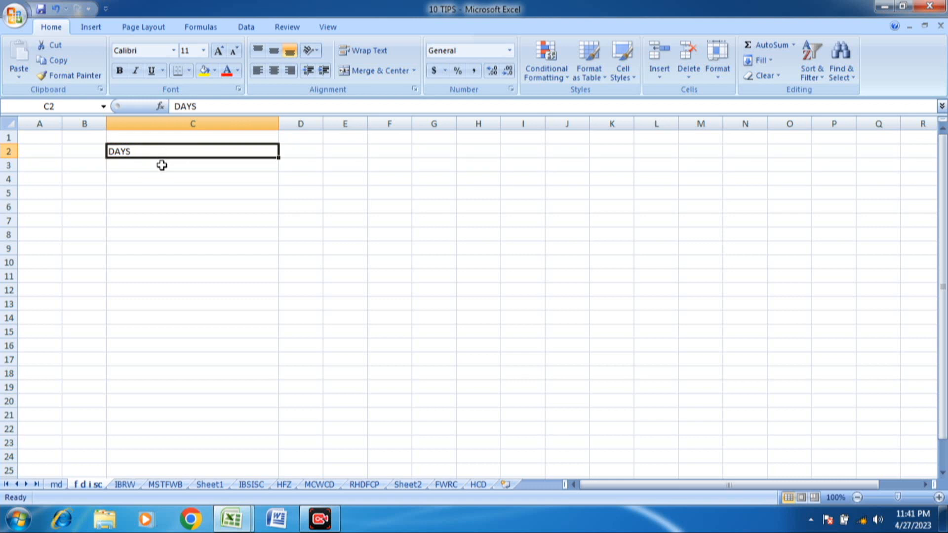
left_click(162, 166)
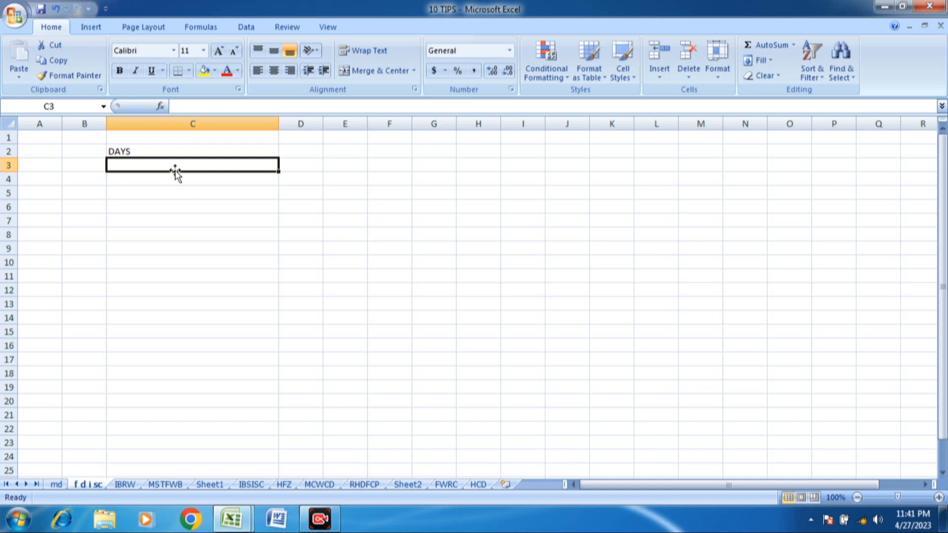
type("SUN")
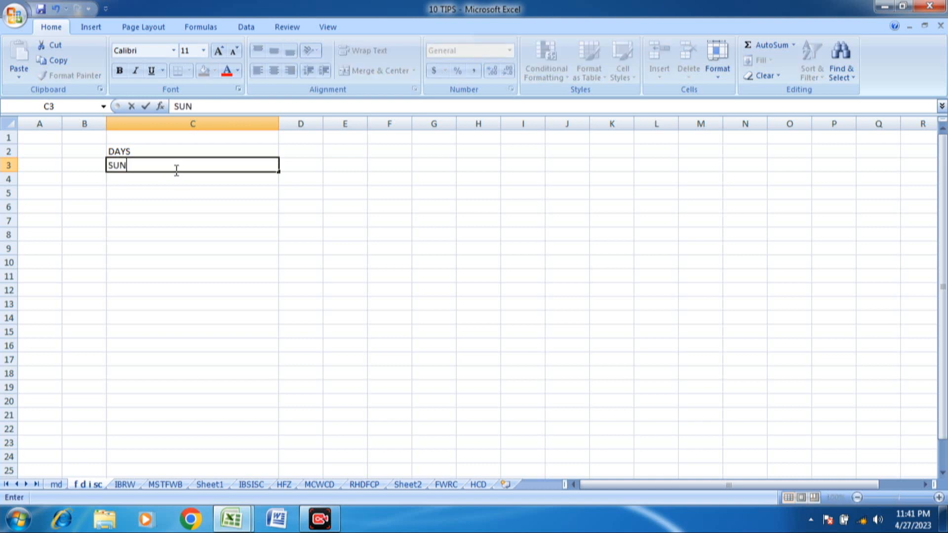
type("DAY")
key("Return")
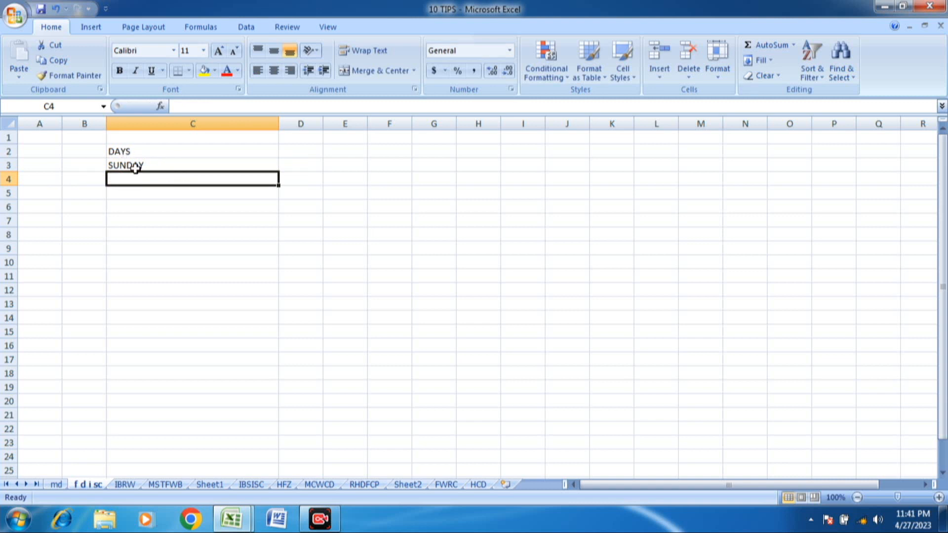
type("MONDAY")
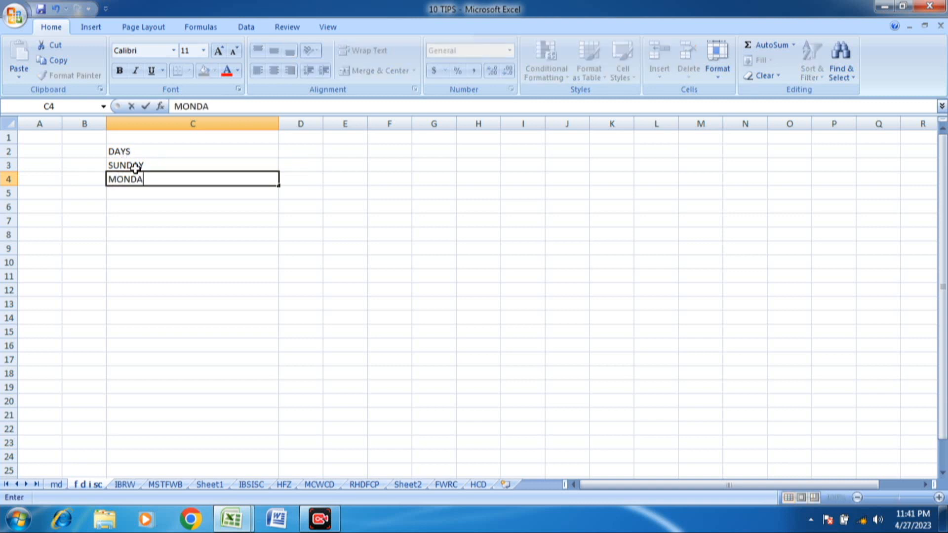
key("Return")
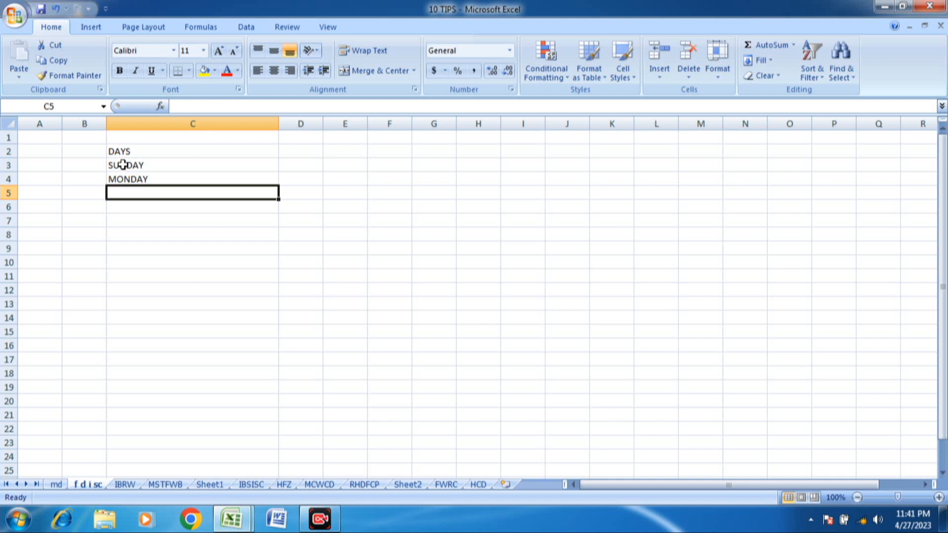
Step: Number the two weekday entries by entering 1 in B3 and 2 in B4
left_click(123, 166)
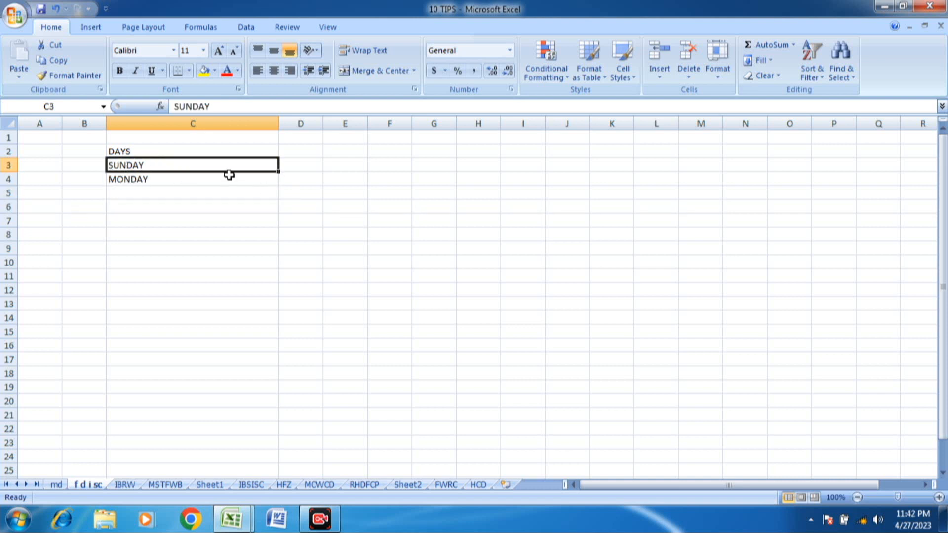
left_click(96, 177)
left_click(92, 167)
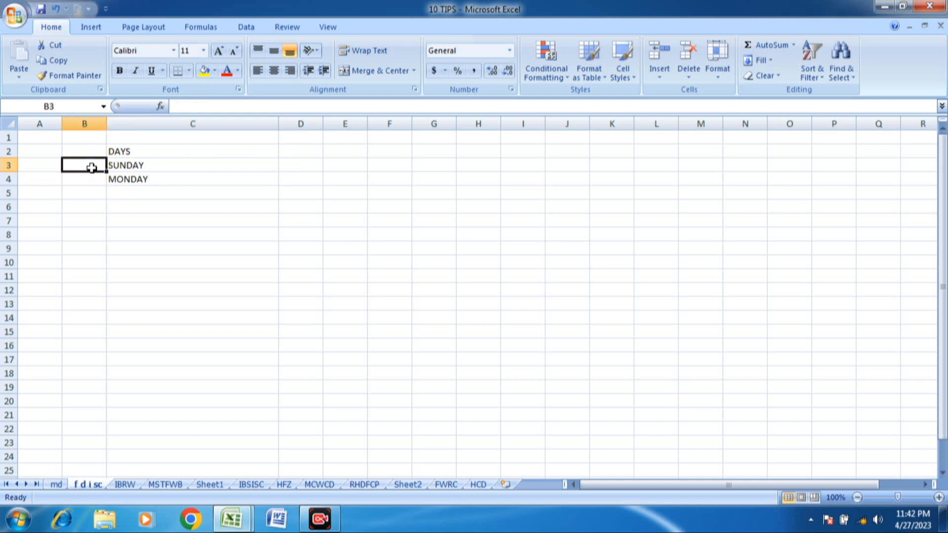
type("1")
key("Return")
type("2")
key("Return")
Step: Fill a linear series down the column from B3 with step value 1 and stop value 100
left_click(101, 168)
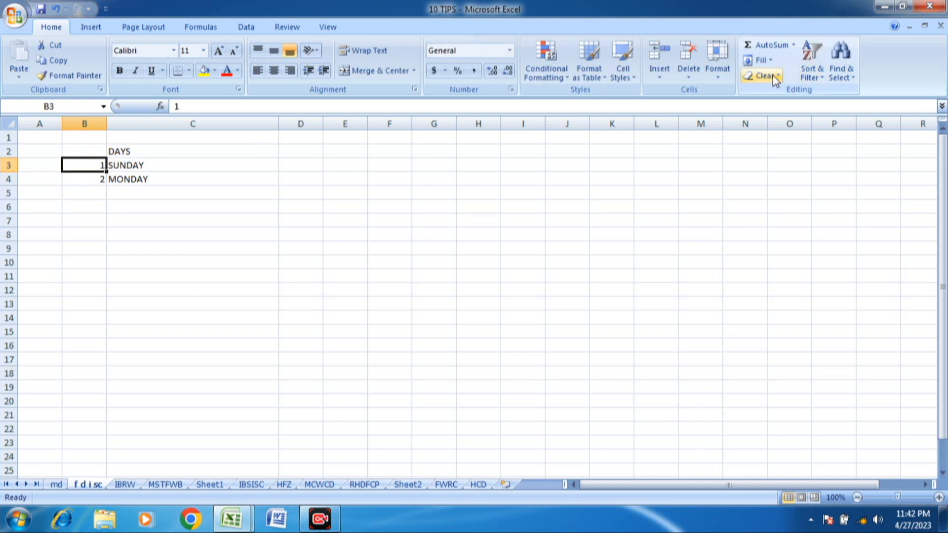
left_click(769, 62)
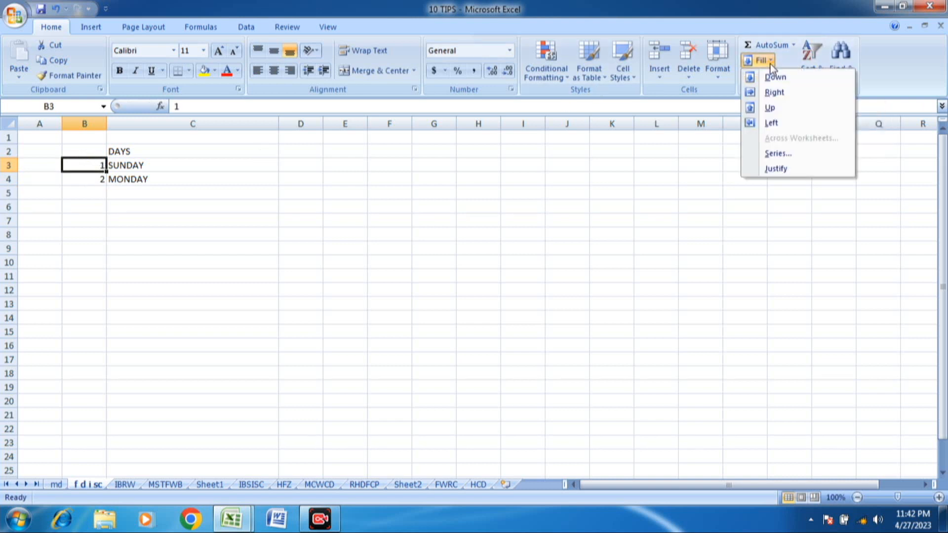
left_click(776, 154)
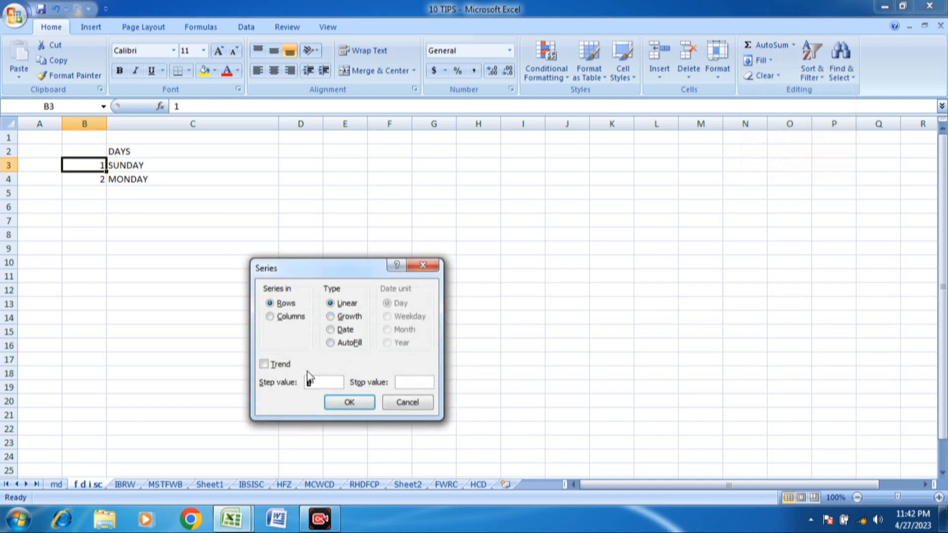
left_click(270, 317)
left_click(399, 385)
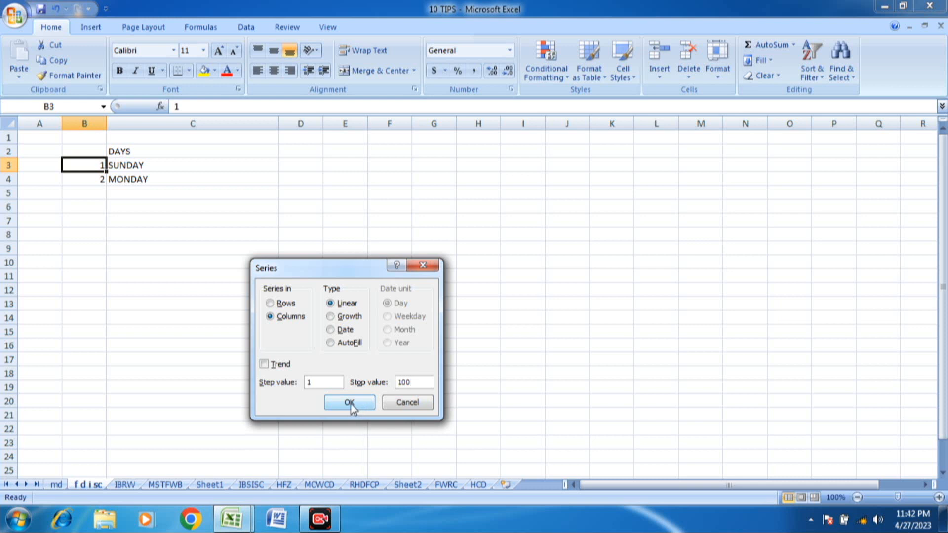
left_click(350, 403)
left_click(121, 250)
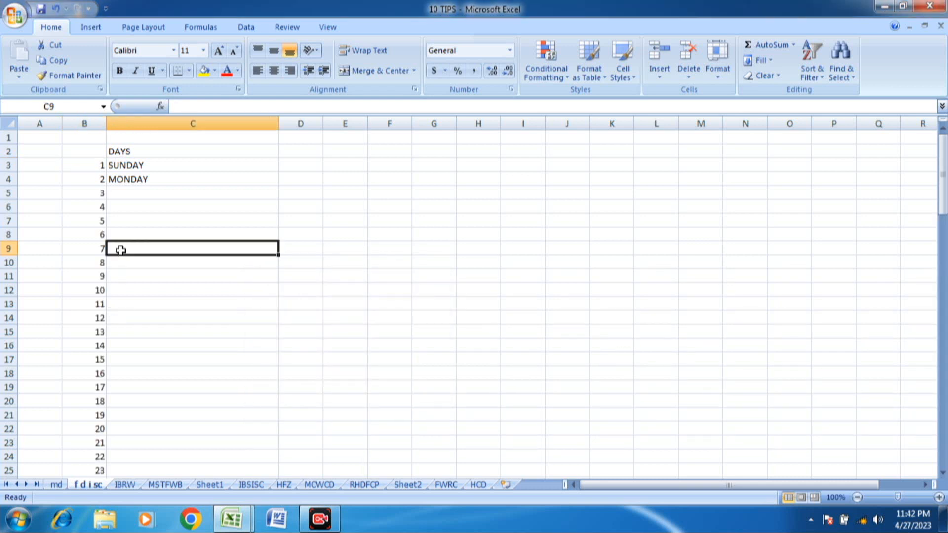
Step: Auto-fill the weekday sequence from SUNDAY and MONDAY down column C alongside all the serial numbers, and check the filled days
left_click(99, 170)
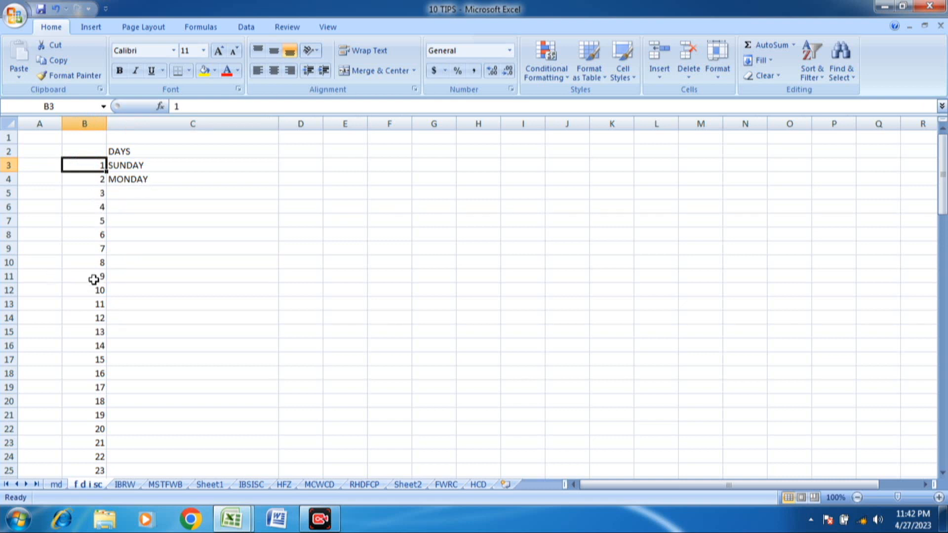
left_click(152, 166)
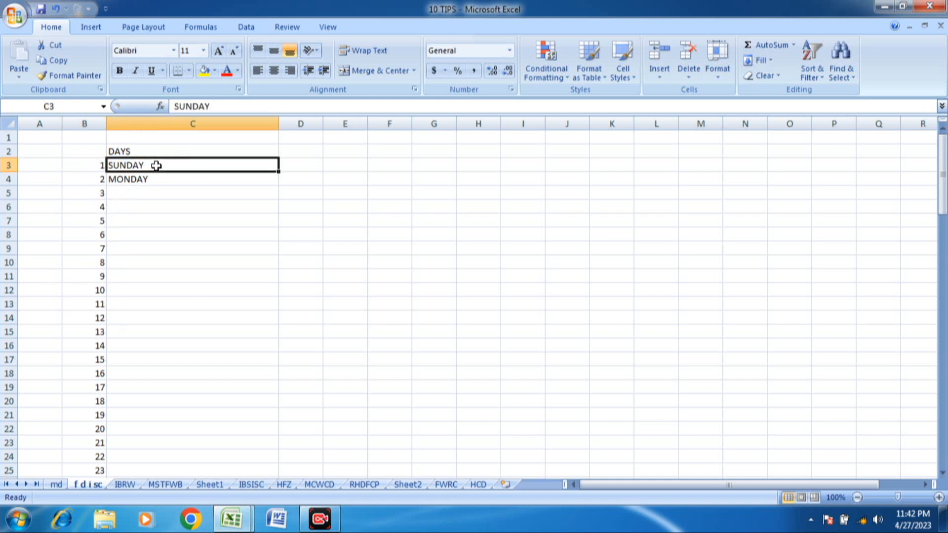
left_click_drag(267, 165, 267, 176)
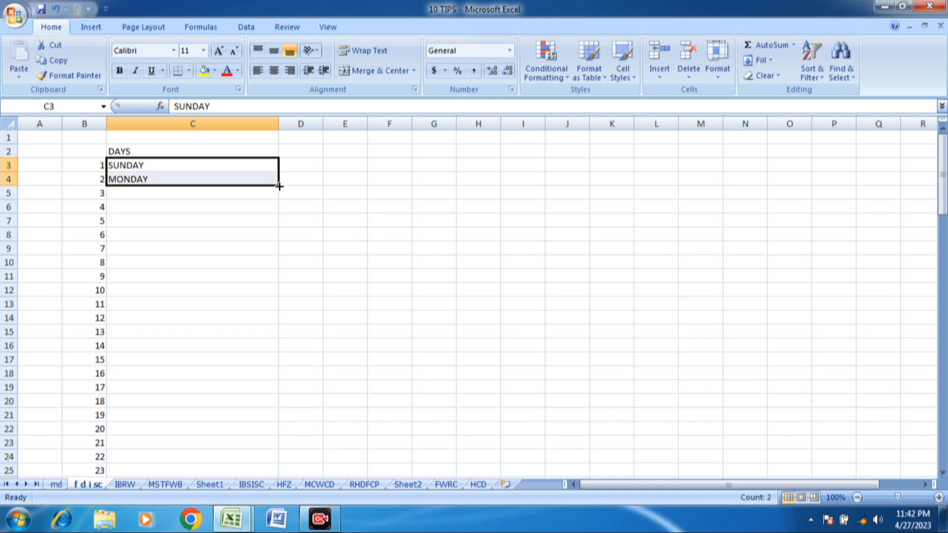
double_click(279, 186)
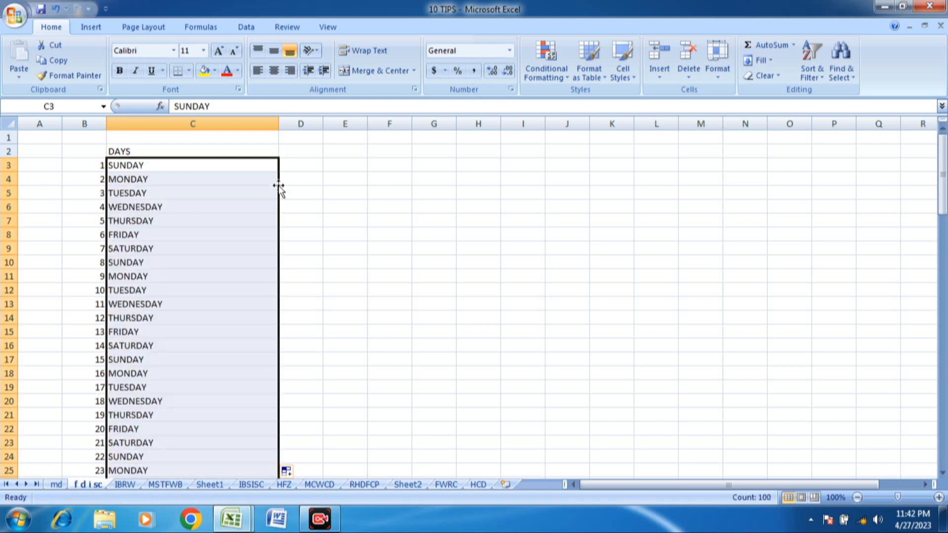
left_click(133, 166)
left_click(138, 195)
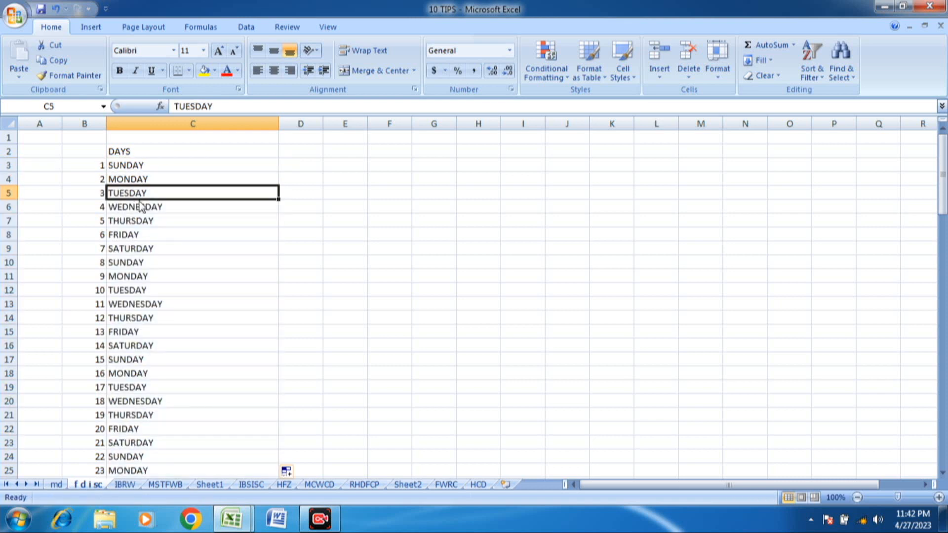
left_click(140, 221)
left_click(141, 248)
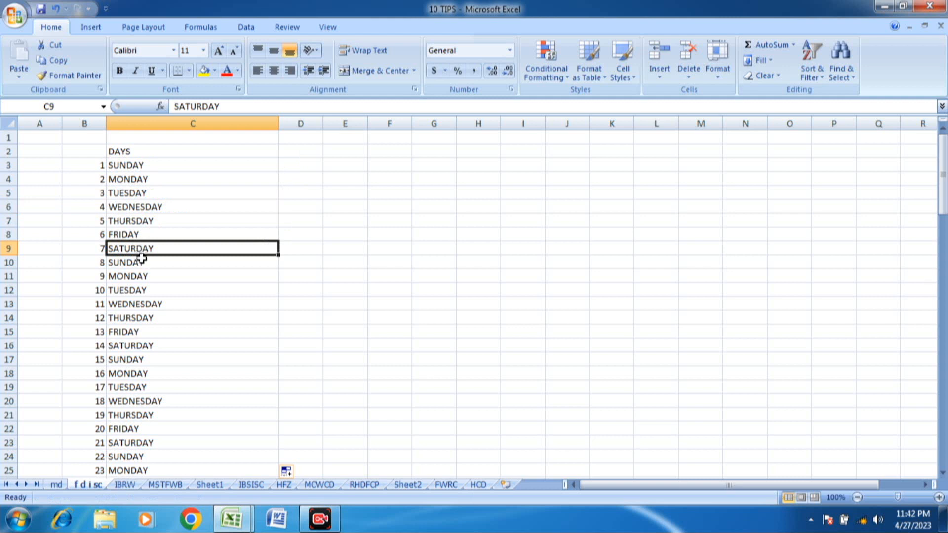
left_click(143, 262)
left_click(156, 178)
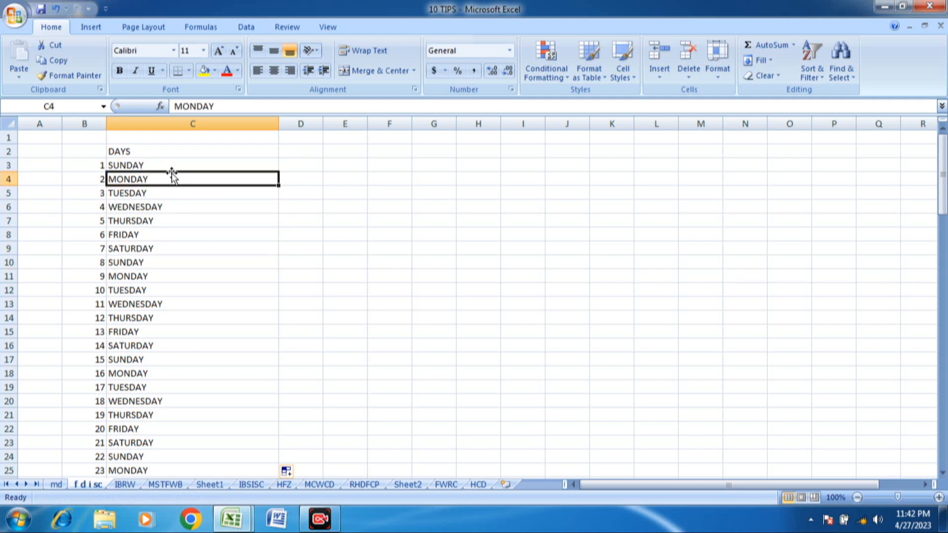
Step: Delete the serial number column B beside the weekday list and check the remaining days
left_click(92, 165)
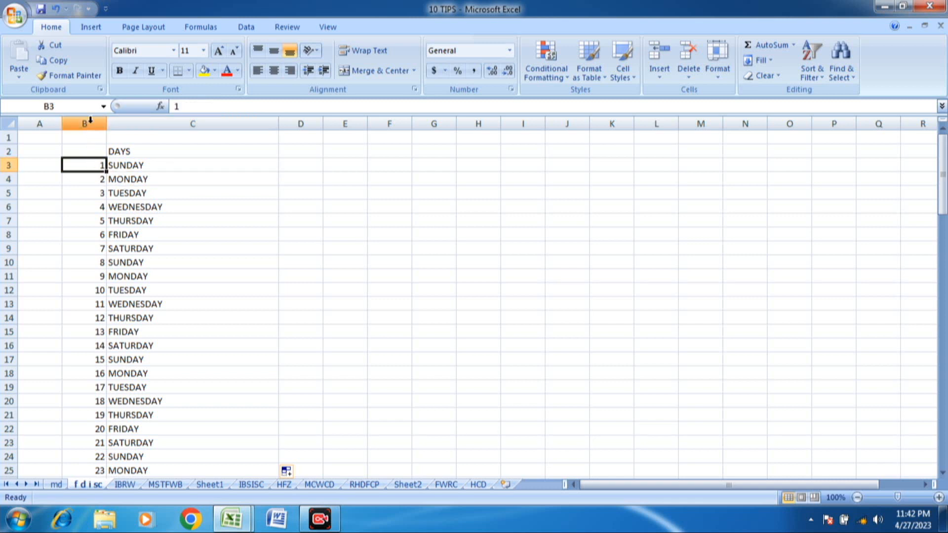
left_click(90, 122)
right_click(90, 121)
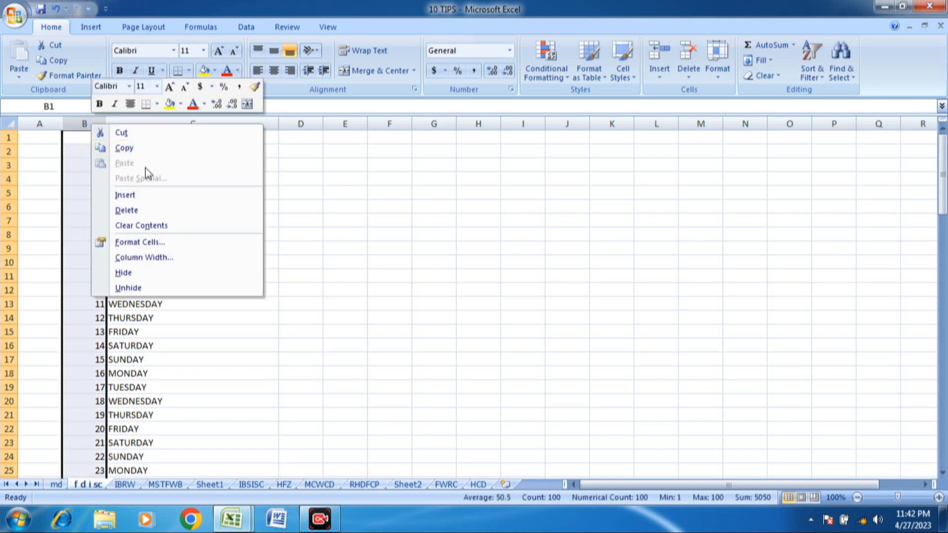
left_click(146, 211)
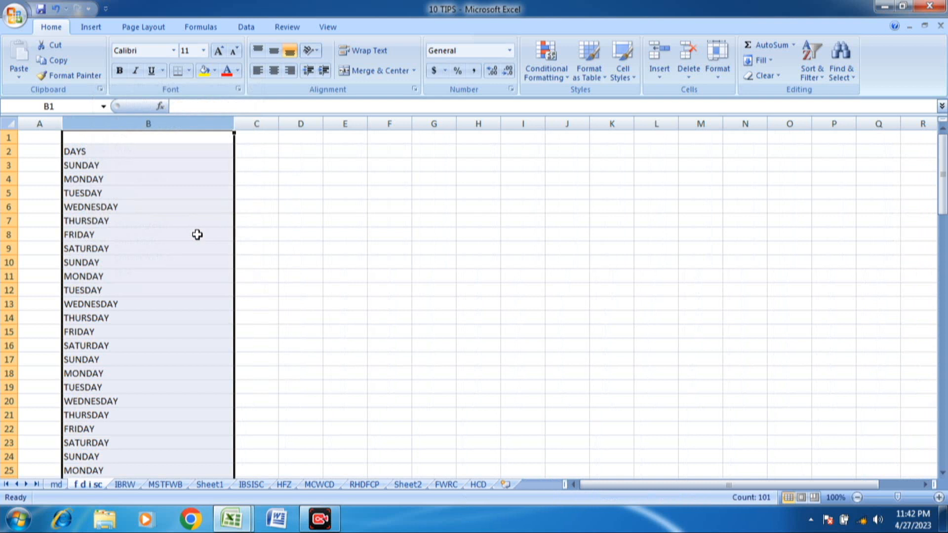
left_click(165, 221)
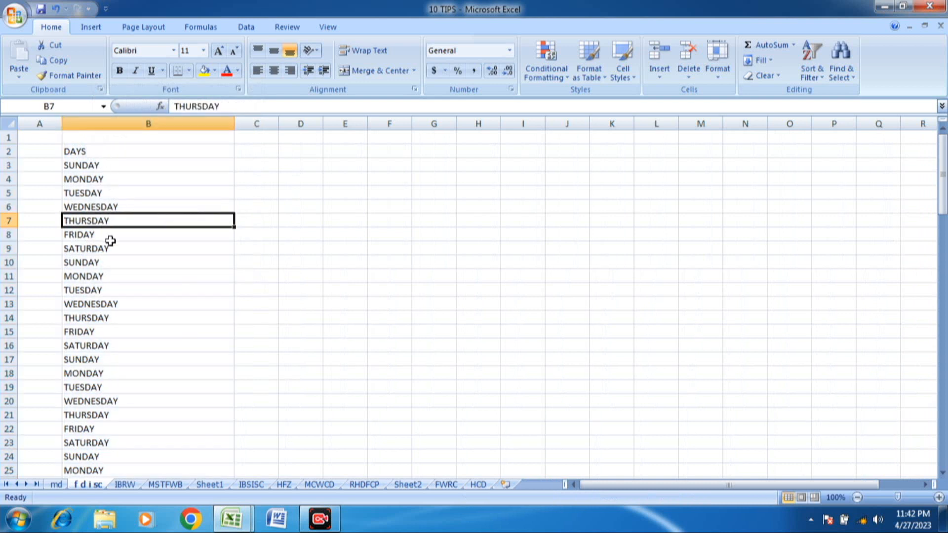
left_click(110, 360)
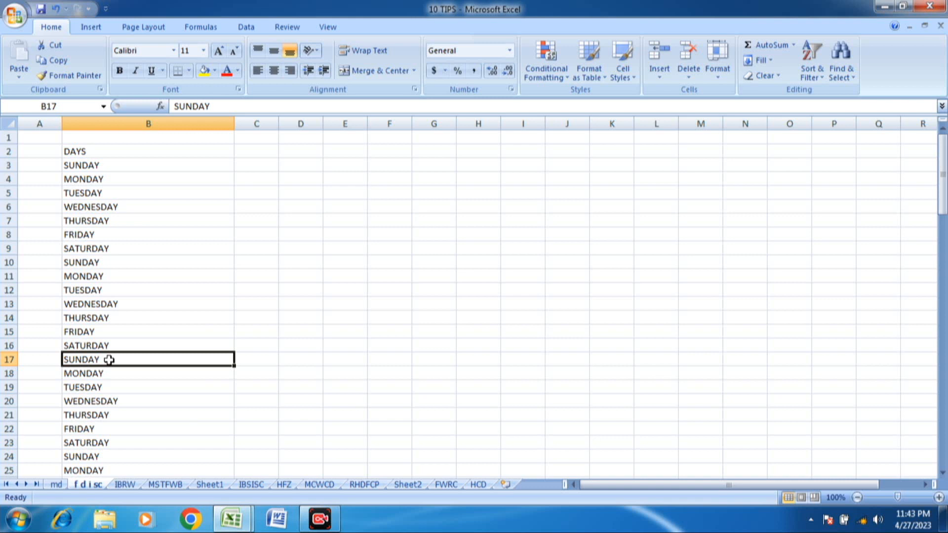
left_click(158, 370)
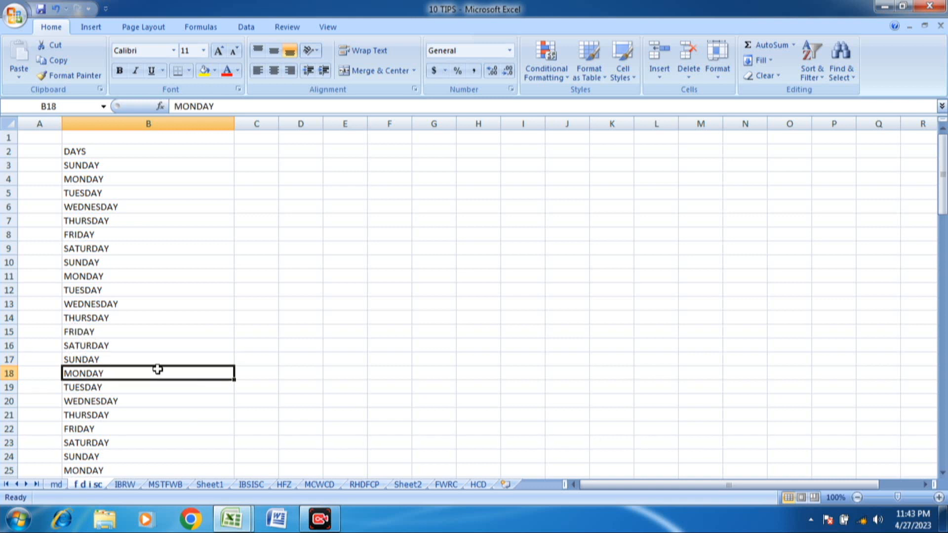
Step: Open the IBRW sheet and examine the student rows of the marks table
left_click(130, 487)
left_click(440, 220)
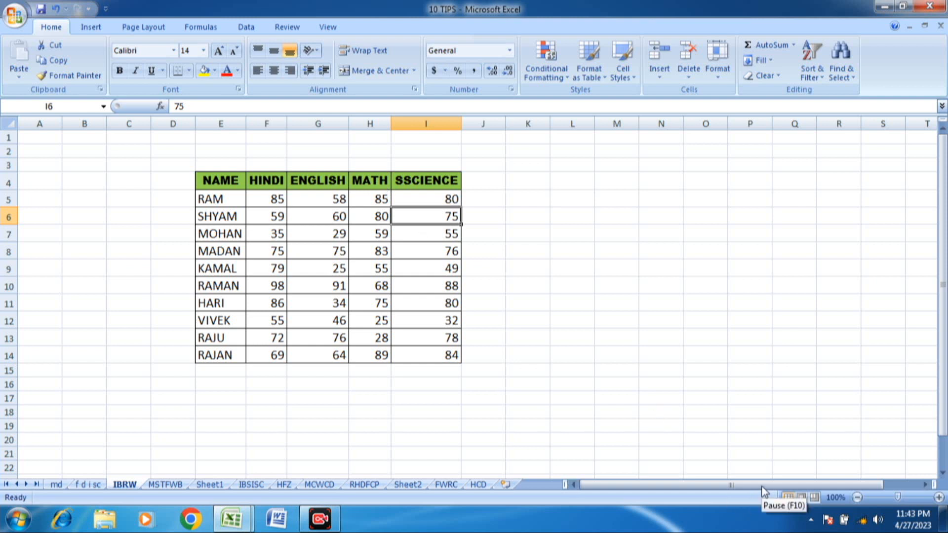
left_click(253, 220)
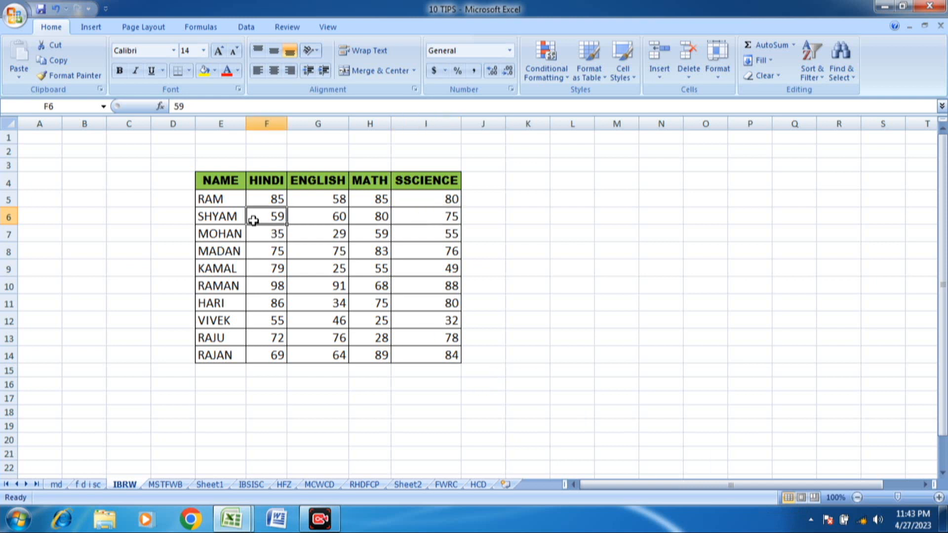
left_click(199, 201)
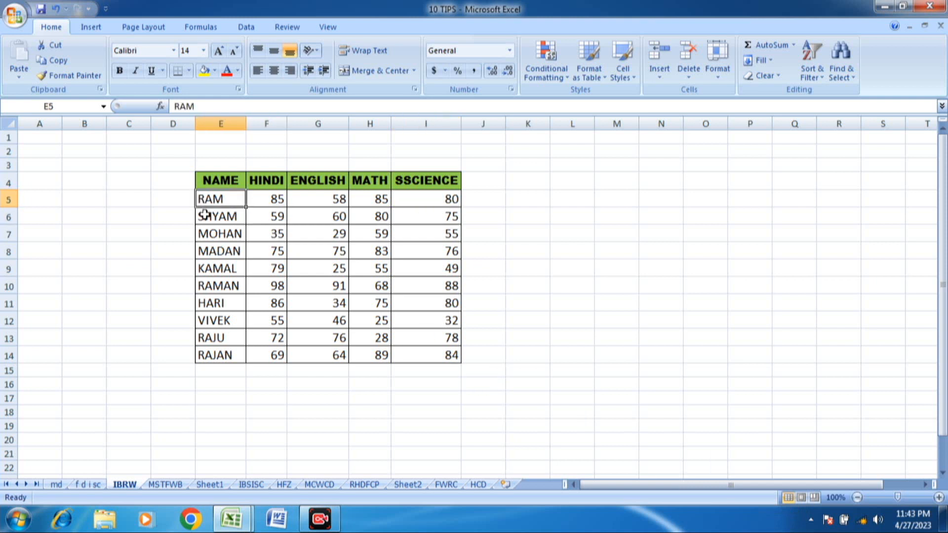
left_click(205, 216)
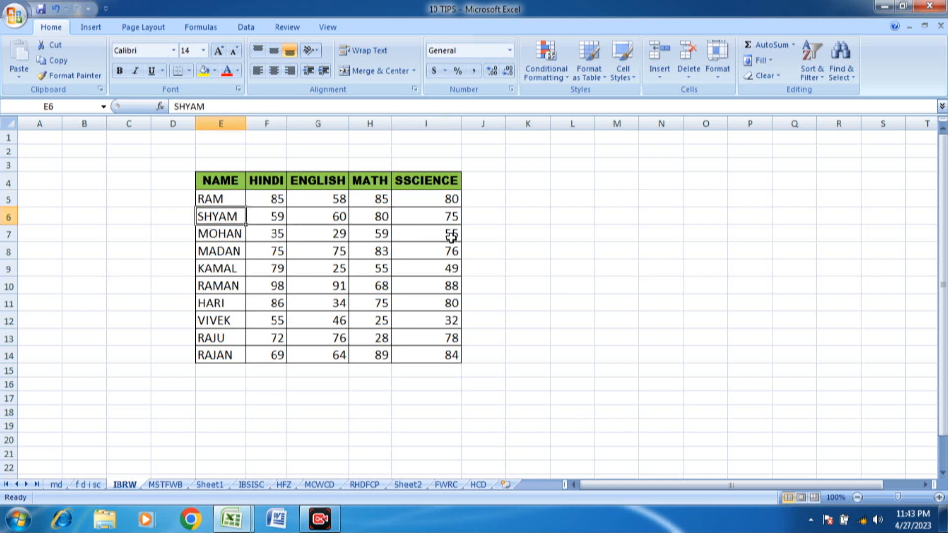
left_click(212, 248)
left_click(206, 202)
left_click(213, 213)
left_click(217, 232)
left_click(217, 197)
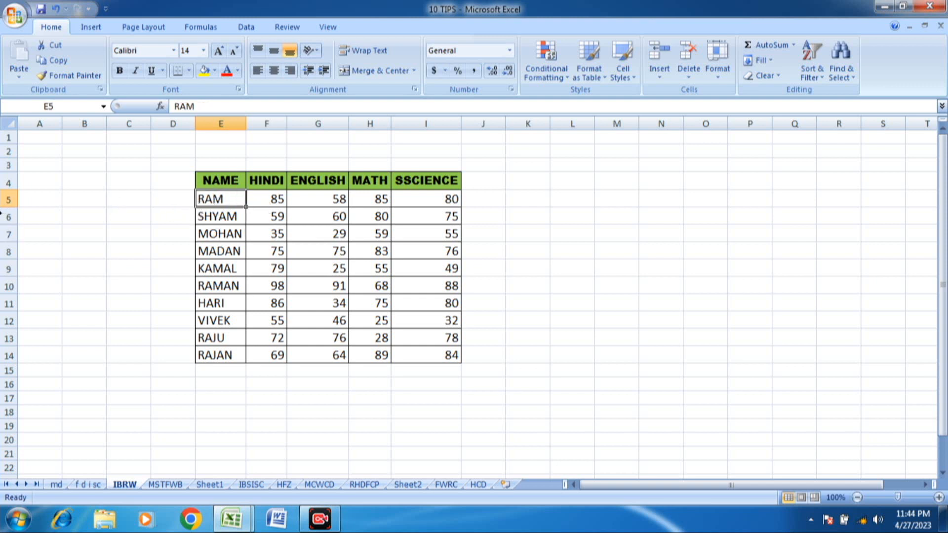
left_click(4, 217)
right_click(2, 217)
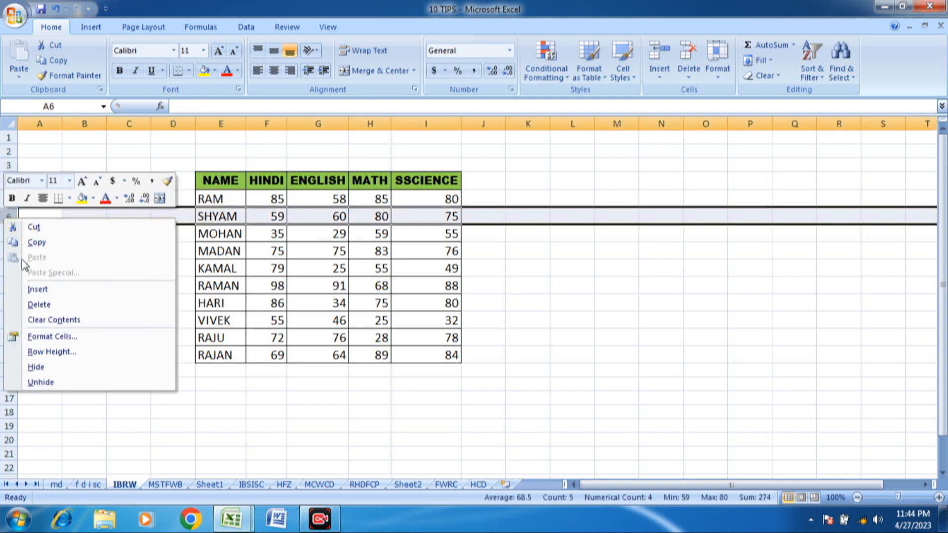
left_click(381, 287)
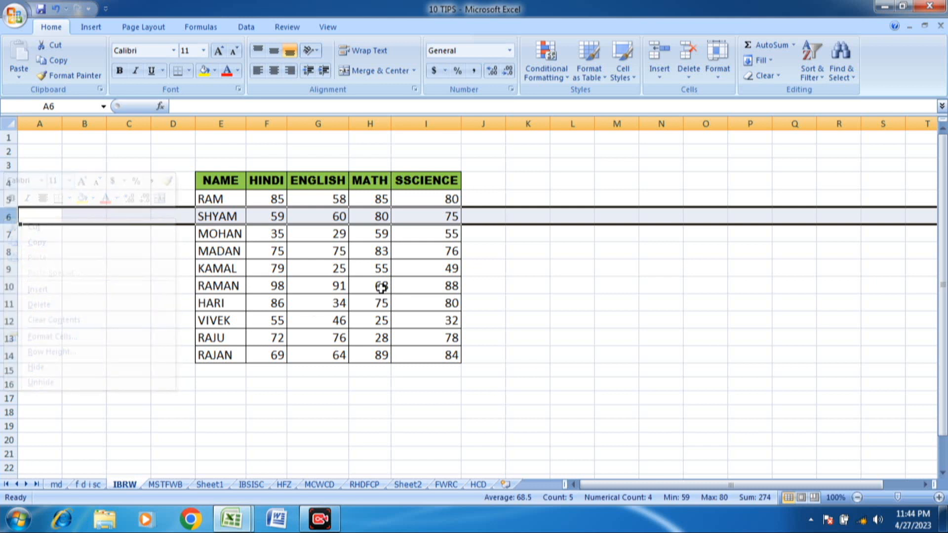
left_click(183, 200)
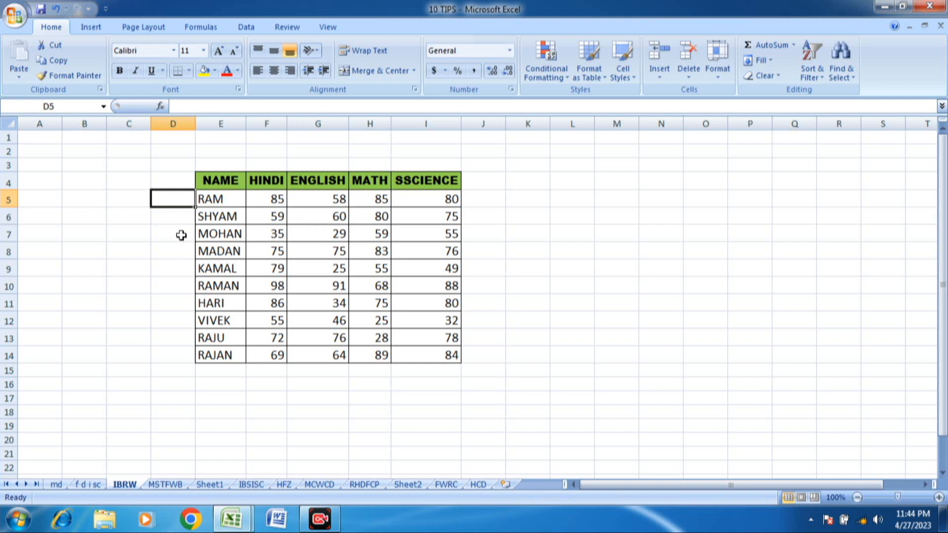
left_click(479, 195)
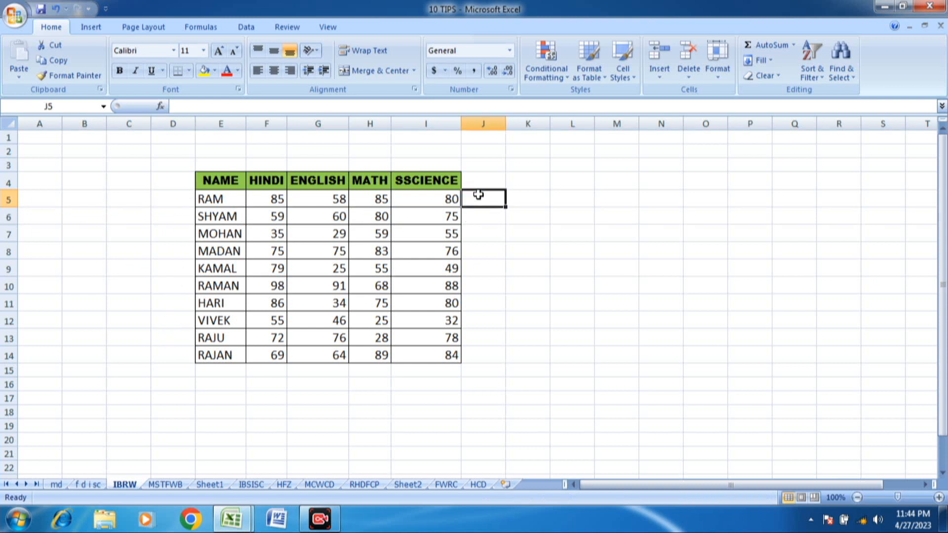
Step: Enter 1 in D5 and 2 in D6 beside the first two student names
left_click(178, 201)
type("1")
key("Return")
key("Down")
key("Up")
type("2")
key("Return")
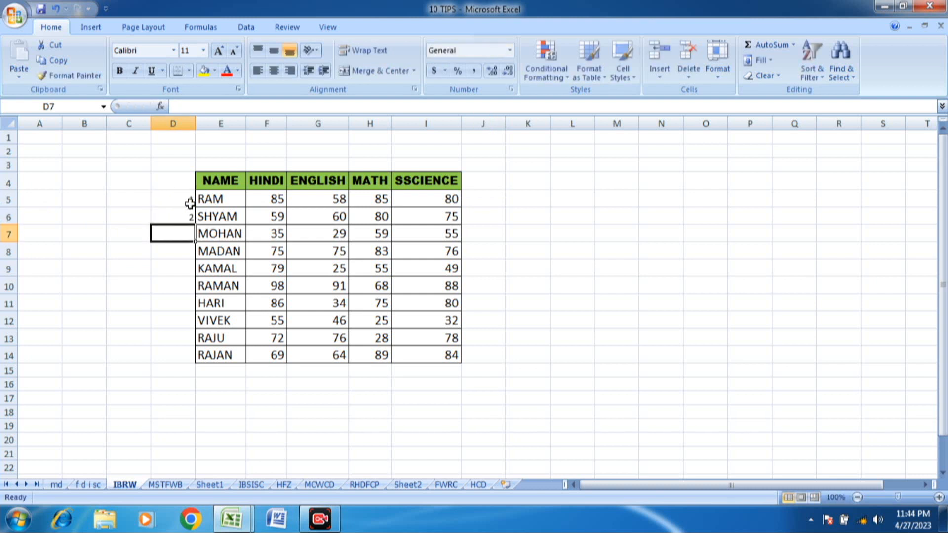
Step: Fill D5:D14 from the 1 in D5 as a number series so every student row is numbered
left_click(170, 200)
left_click_drag(196, 209, 222, 306)
left_click_drag(210, 290, 201, 368)
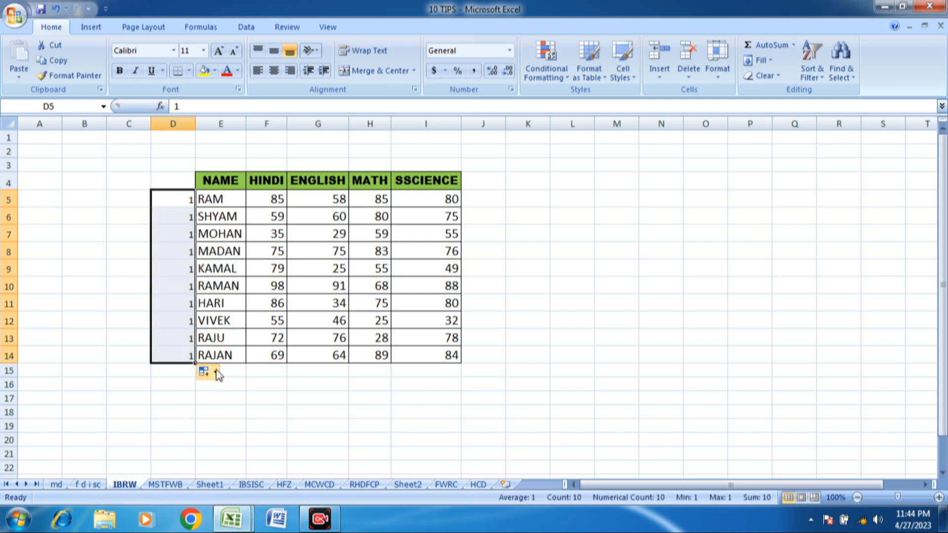
left_click(206, 373)
left_click(237, 405)
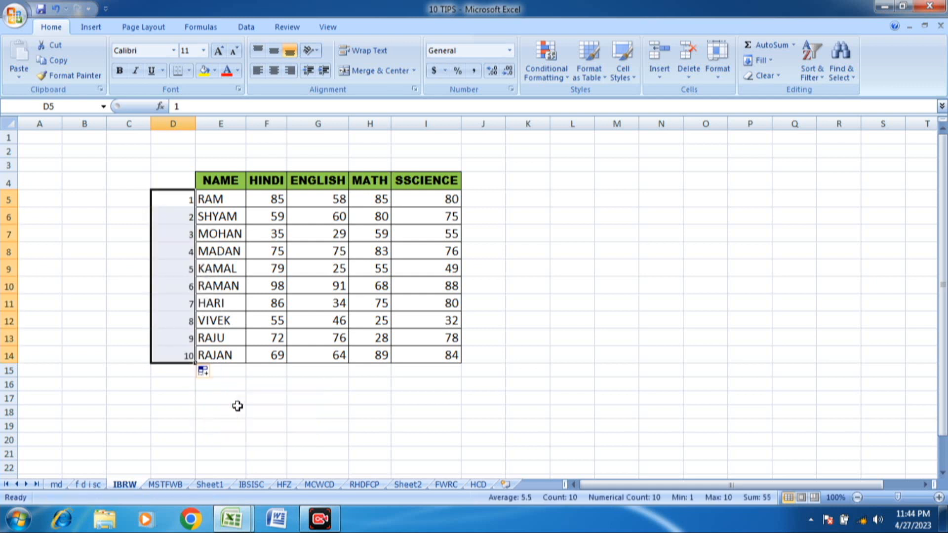
Step: Copy the serial numbers in D5:D14 and paste them directly below, starting at D15
key("ctrl+c")
left_click(188, 375)
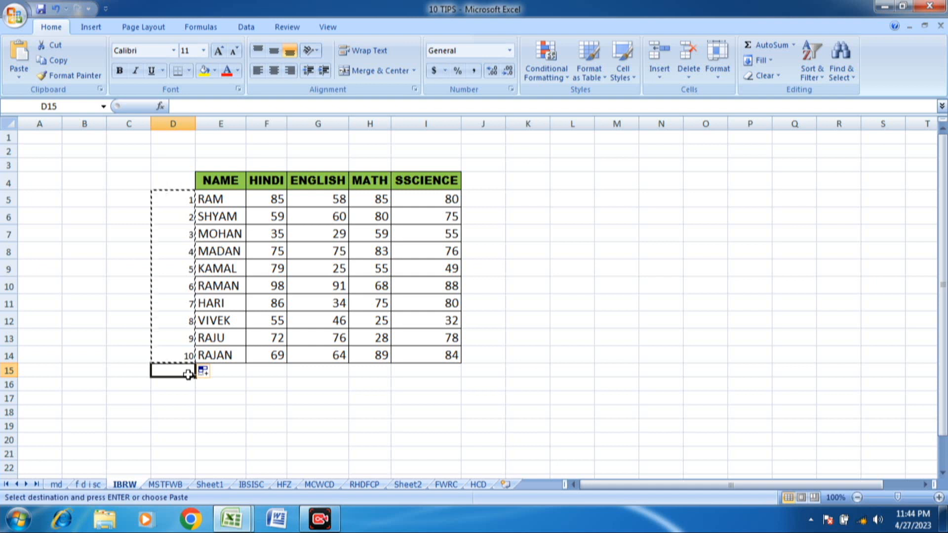
key("ctrl+v")
key("Escape")
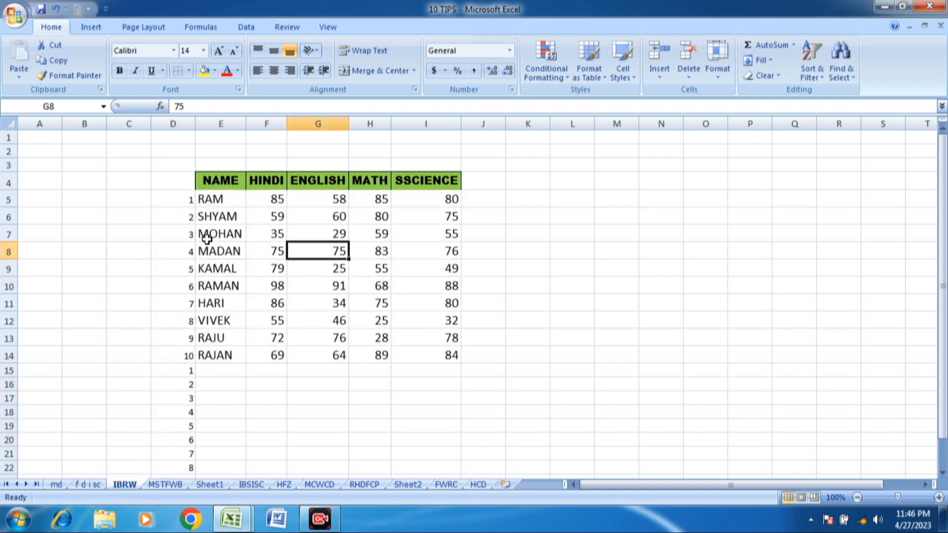
Step: Sort the whole data region from smallest to largest by the serial numbers in column D to interleave blank rows
left_click(195, 204)
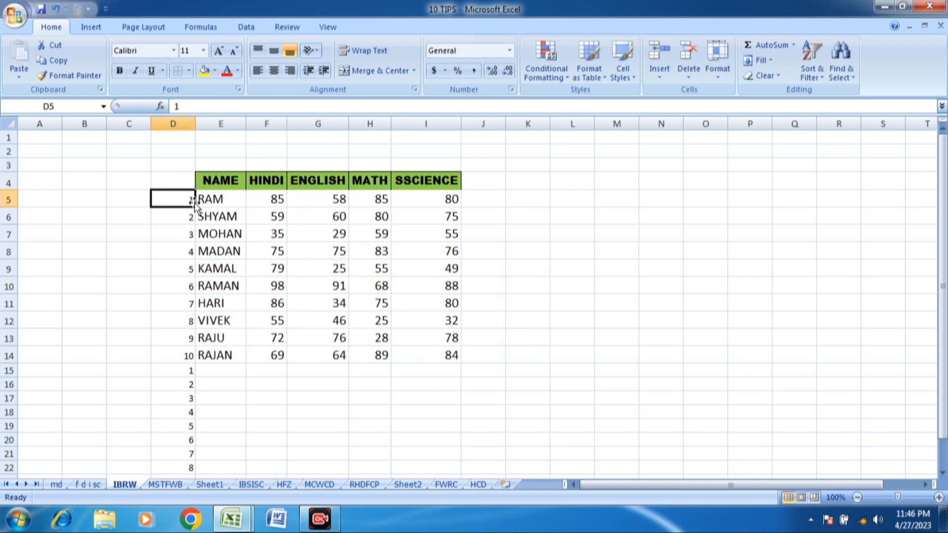
key("ctrl+a")
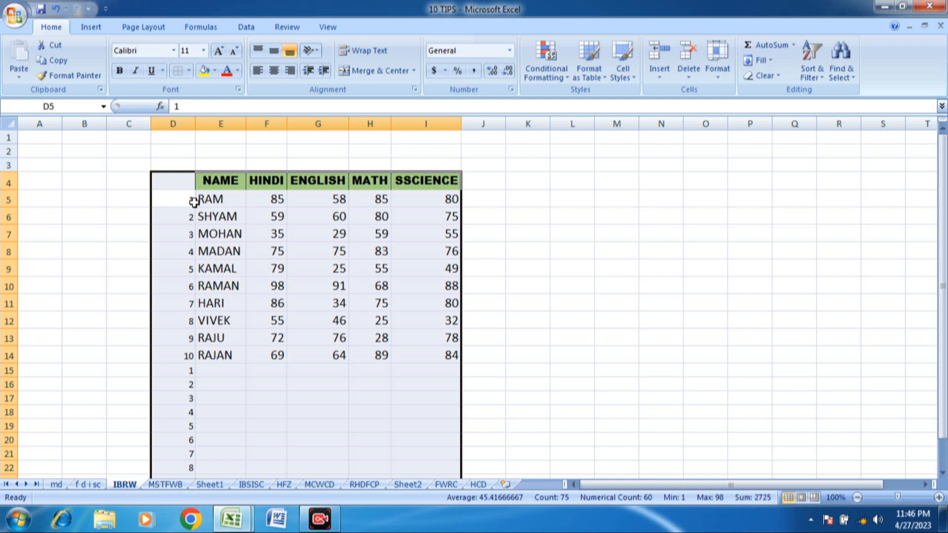
left_click(250, 29)
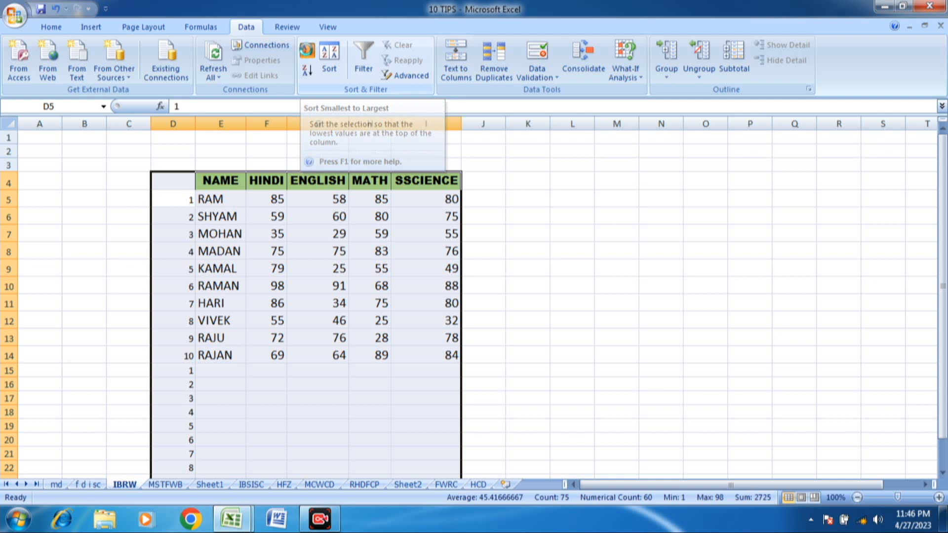
left_click(306, 52)
left_click(228, 213)
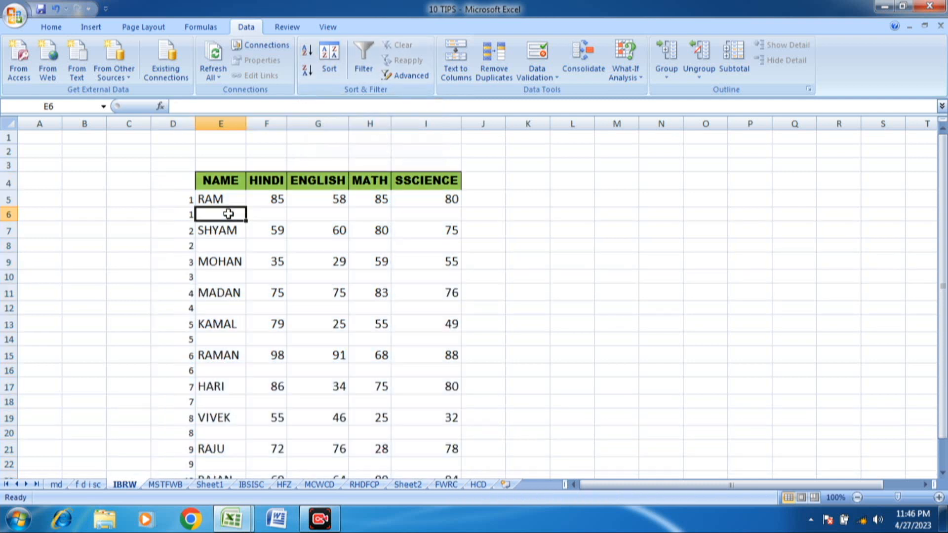
left_click(387, 243)
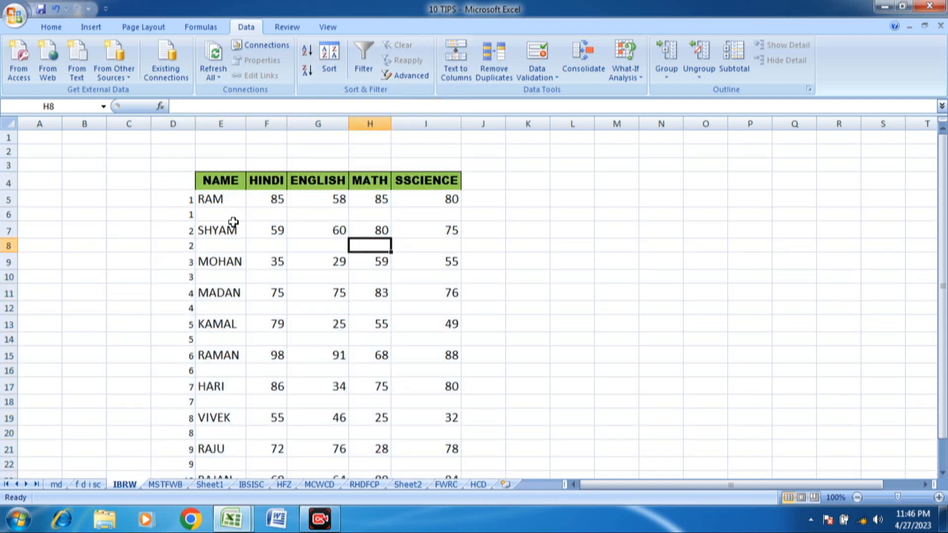
Step: Delete the helper serial number column D from the marks table
left_click(168, 123)
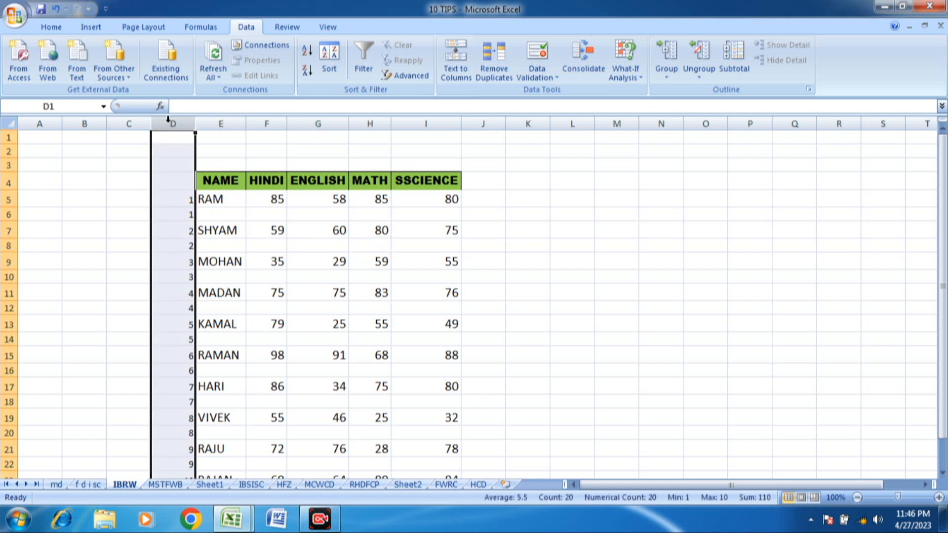
right_click(168, 120)
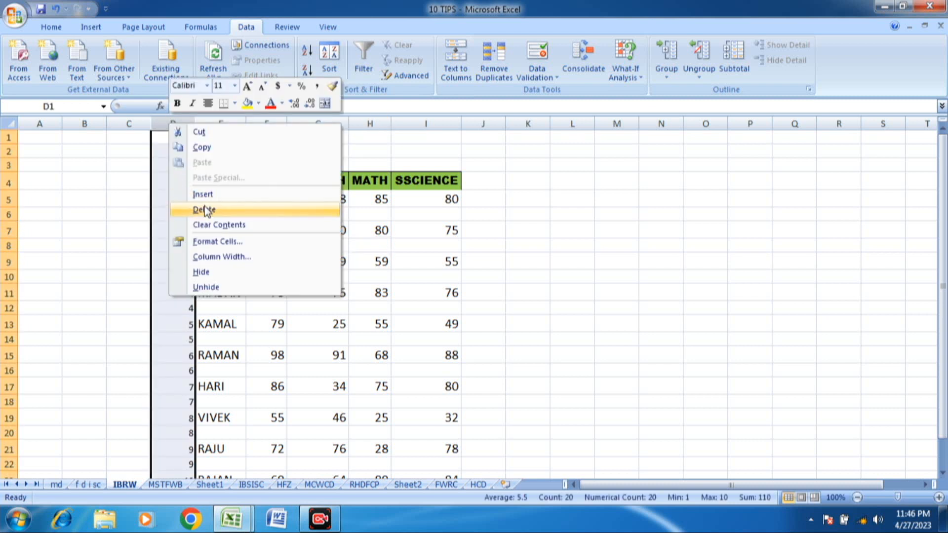
left_click(205, 210)
left_click(209, 261)
left_click(170, 214)
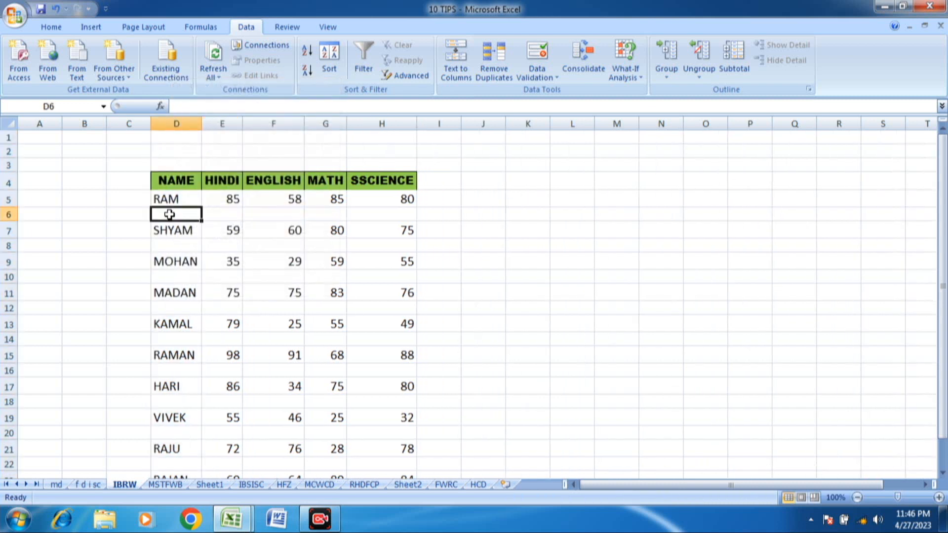
Step: Check the blank rows between the student records down the marks table
key("Down")
key("Down")
key("Down")
key("Down")
key("Down")
key("Down")
key("Down")
key("Down")
key("Down")
key("Down")
key("Down")
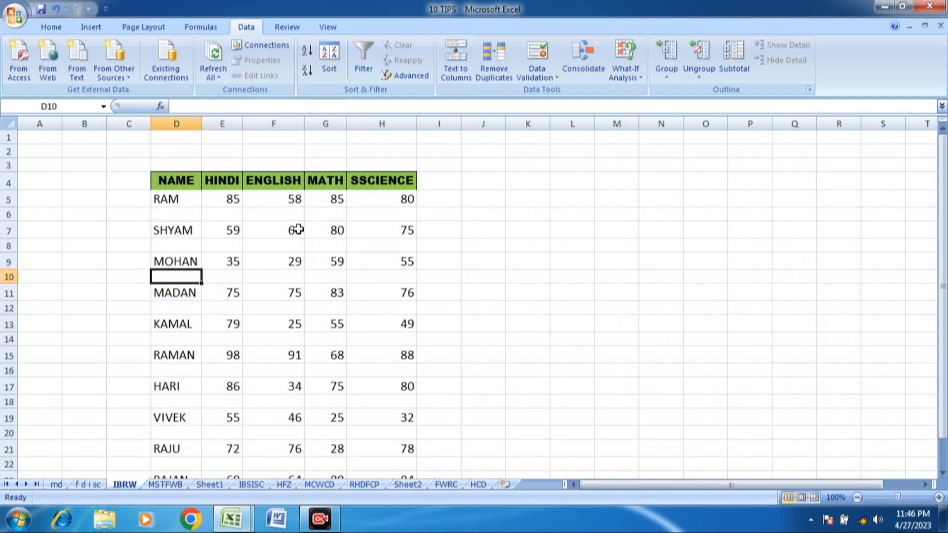
key("Down")
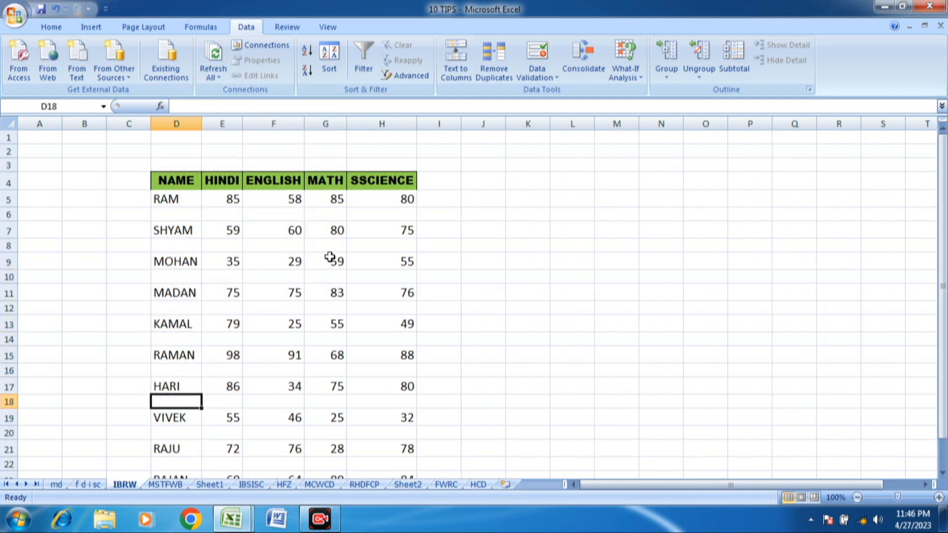
left_click_drag(156, 281, 402, 282)
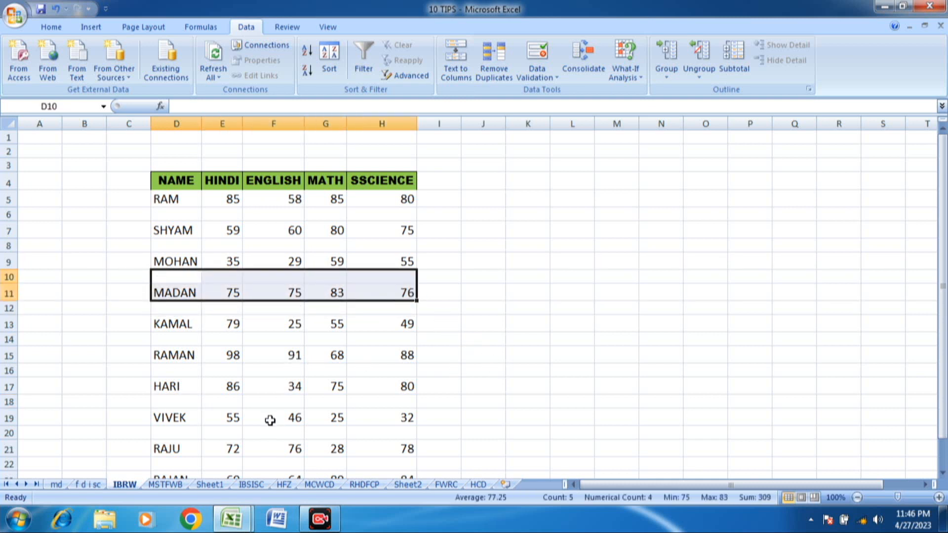
Step: Open the MSTFWB sheet and look over its employee items table and the sheet's available options
left_click(170, 485)
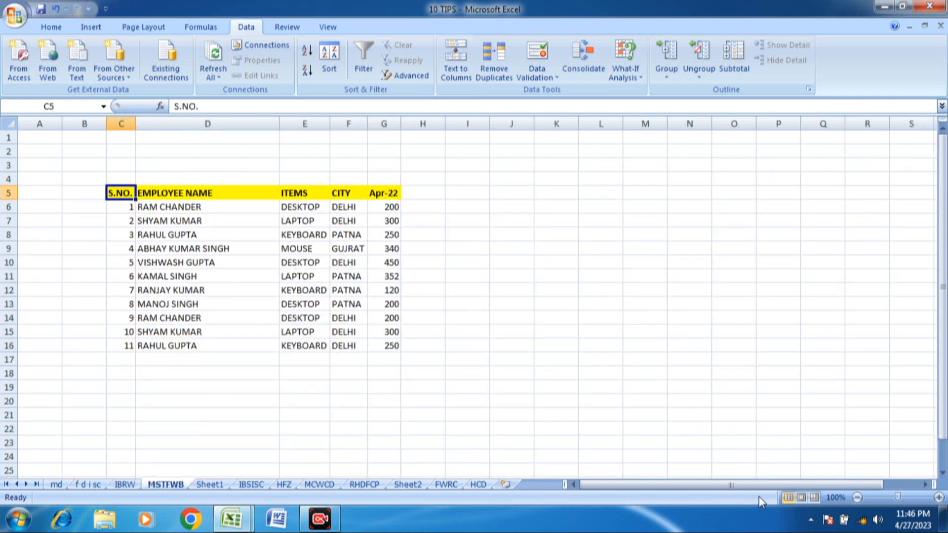
left_click(203, 244)
left_click(135, 196)
left_click(152, 223)
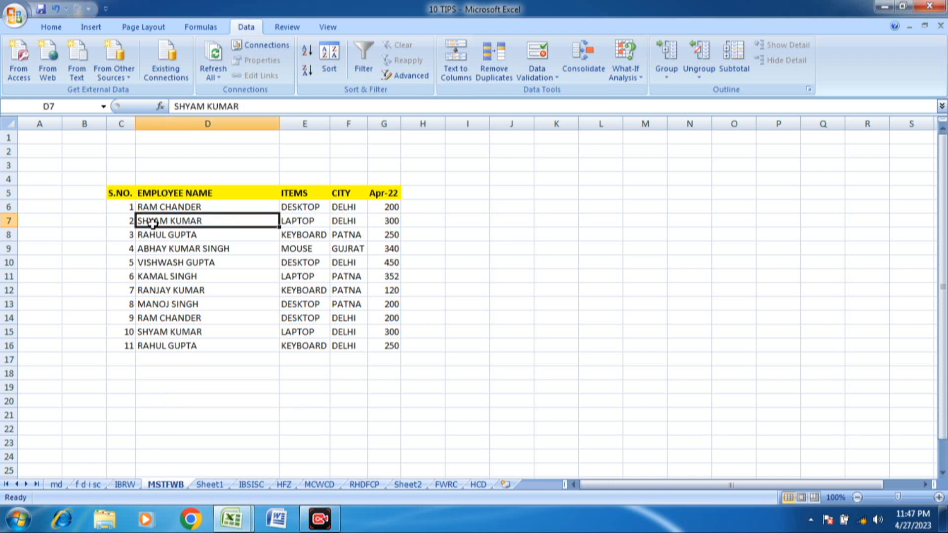
right_click(167, 486)
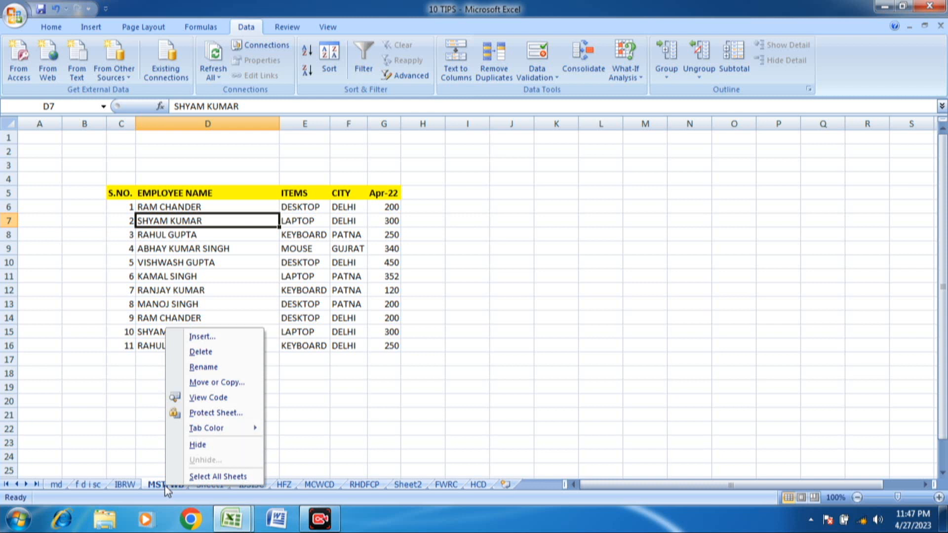
left_click(165, 487)
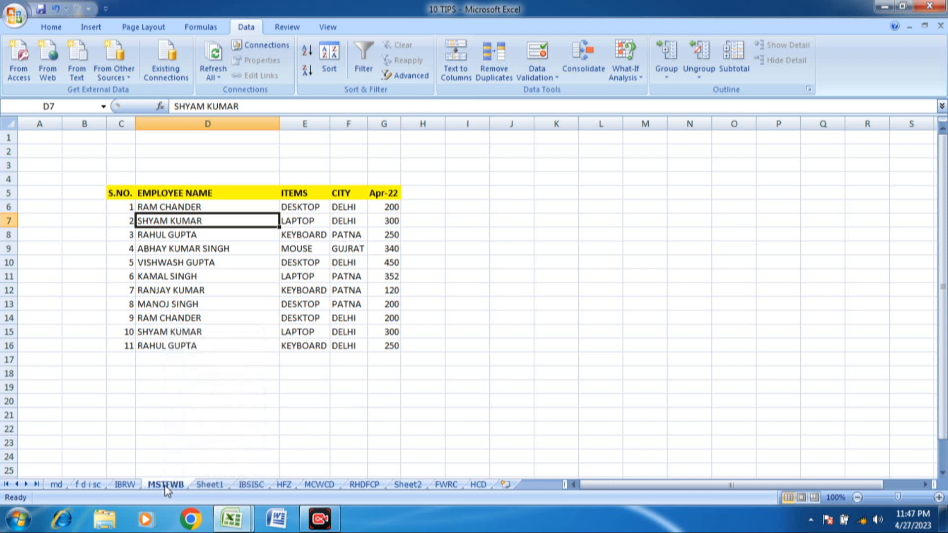
Step: Copy the MSTFWB sheet into a new workbook, creating a copy so the original stays in 10 TIPS.xlsx
right_click(167, 487)
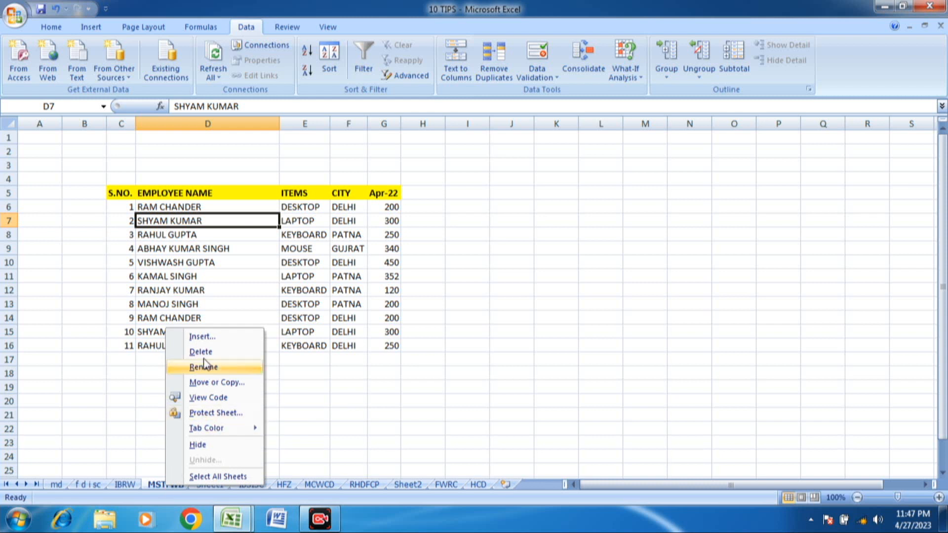
left_click(222, 384)
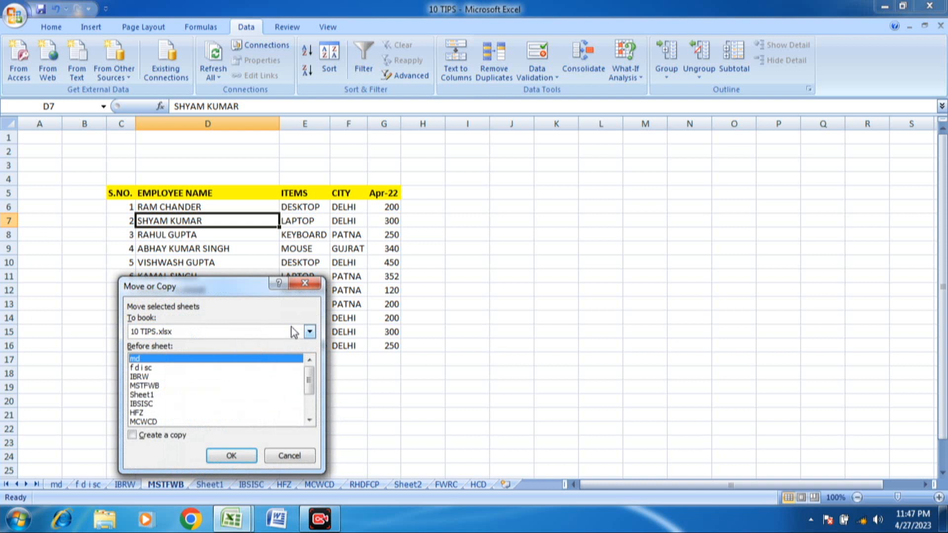
left_click(309, 332)
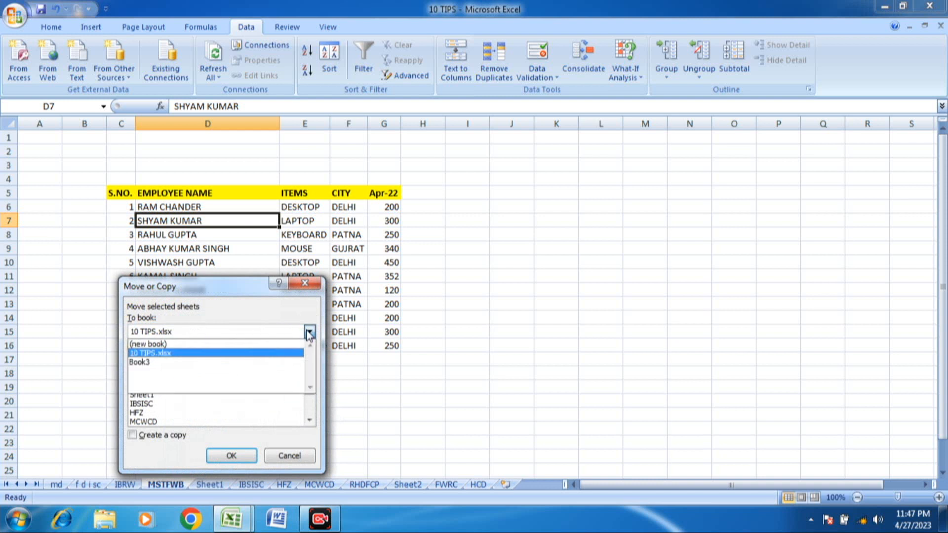
left_click(185, 343)
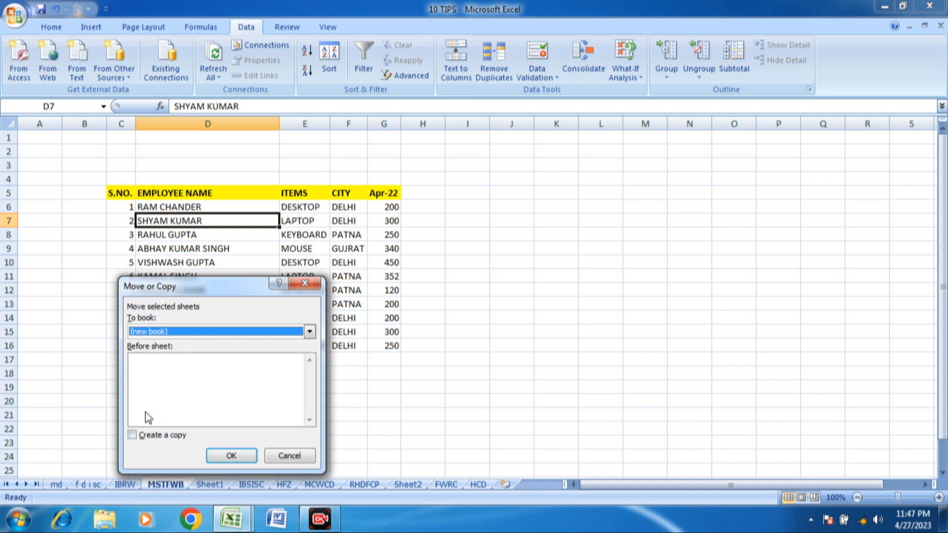
left_click(132, 436)
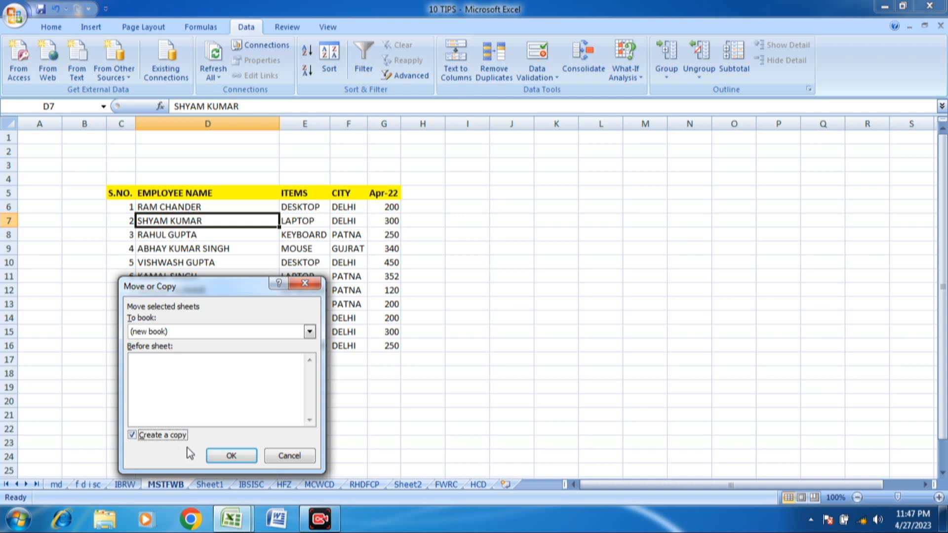
left_click(230, 456)
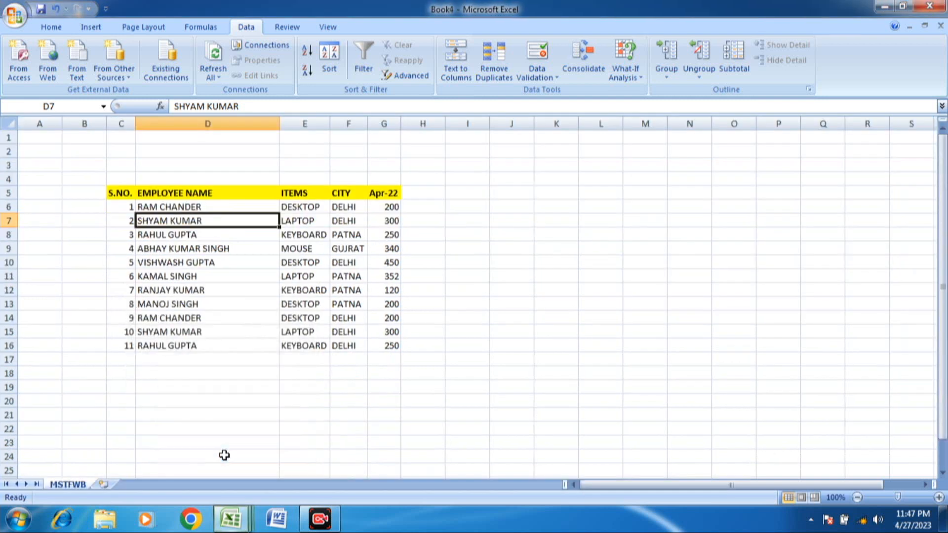
Step: Look over the employee items table on the copied MSTFWB sheet in the new workbook
left_click(230, 516)
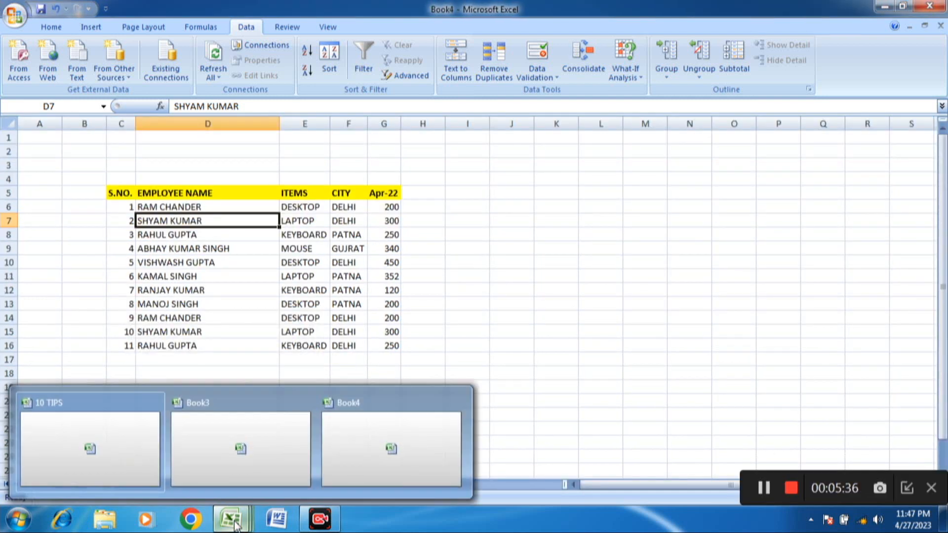
left_click(366, 454)
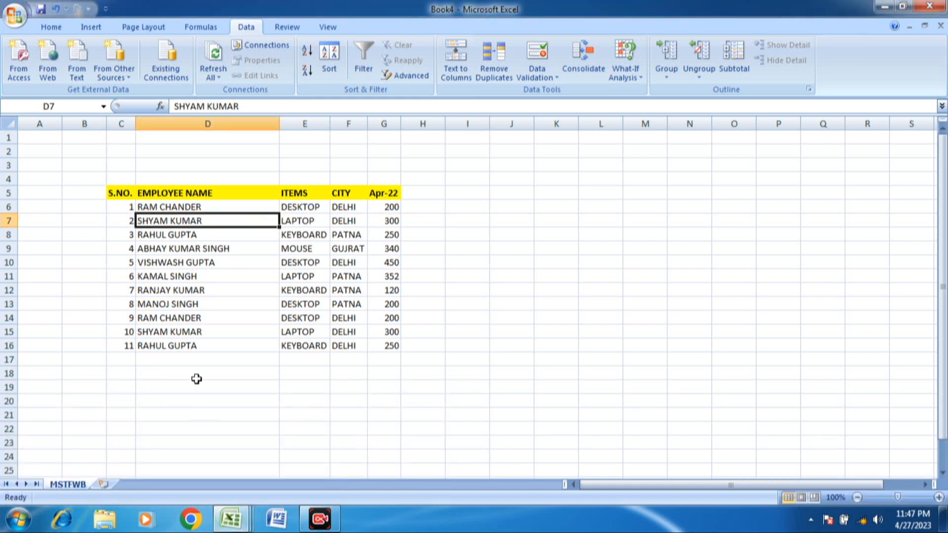
left_click(195, 318)
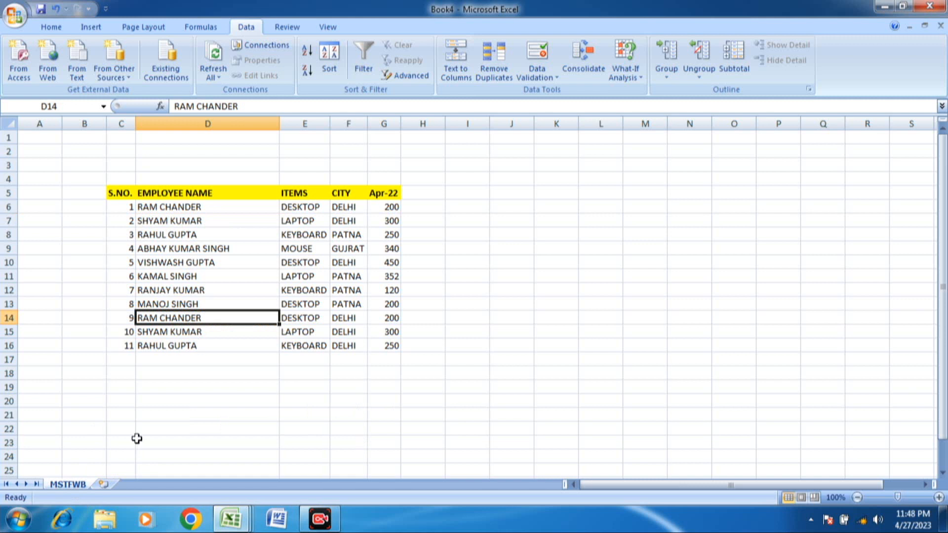
left_click(189, 223)
left_click_drag(162, 197, 394, 349)
left_click(214, 306)
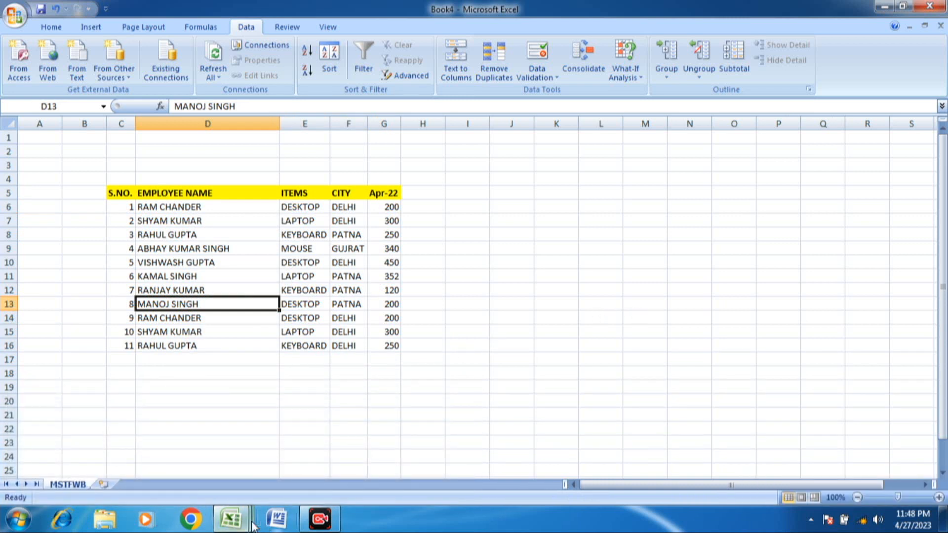
Step: Switch back to the 10 TIPS workbook and open its Sheet1
mouse_move(232, 523)
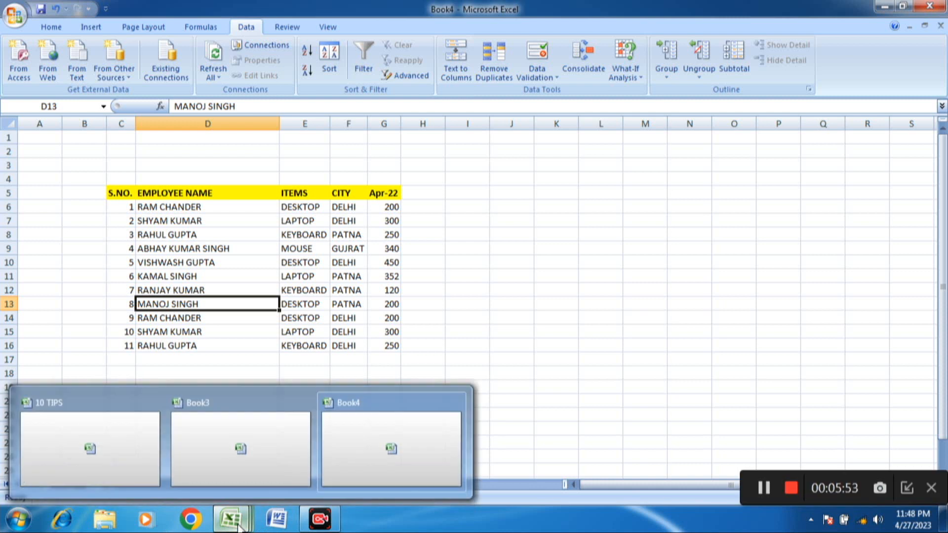
left_click(92, 447)
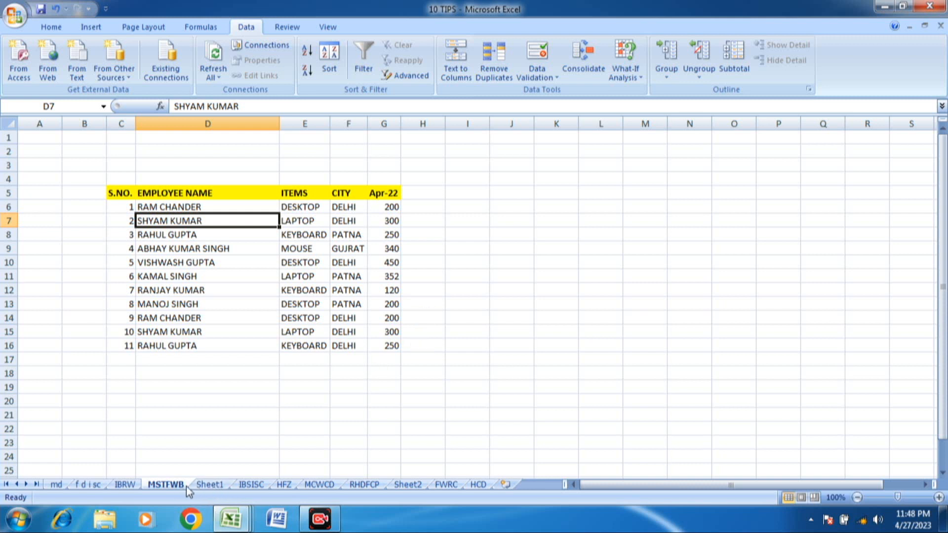
left_click(217, 487)
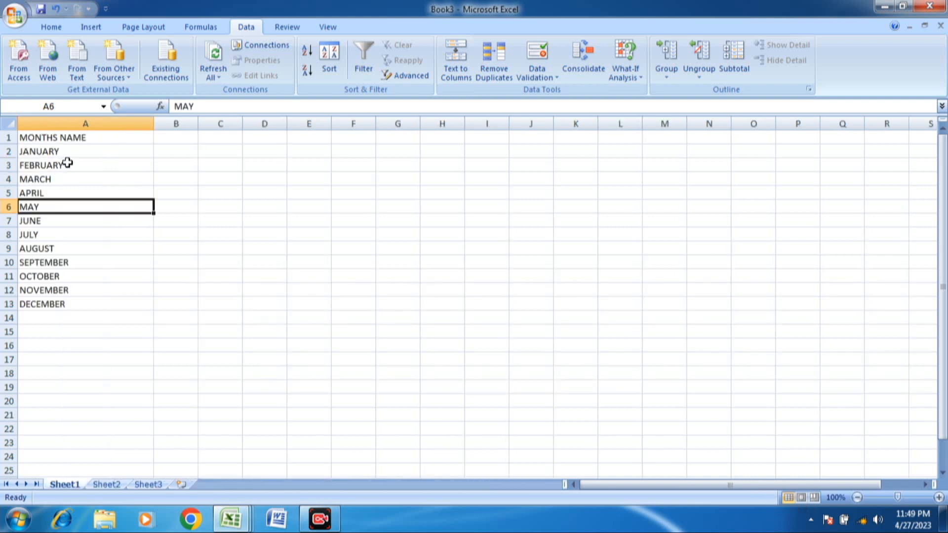
Step: Look over the MONTHS NAME list from JANUARY to DECEMBER on Sheet1 of the Book3 workbook
left_click(49, 141)
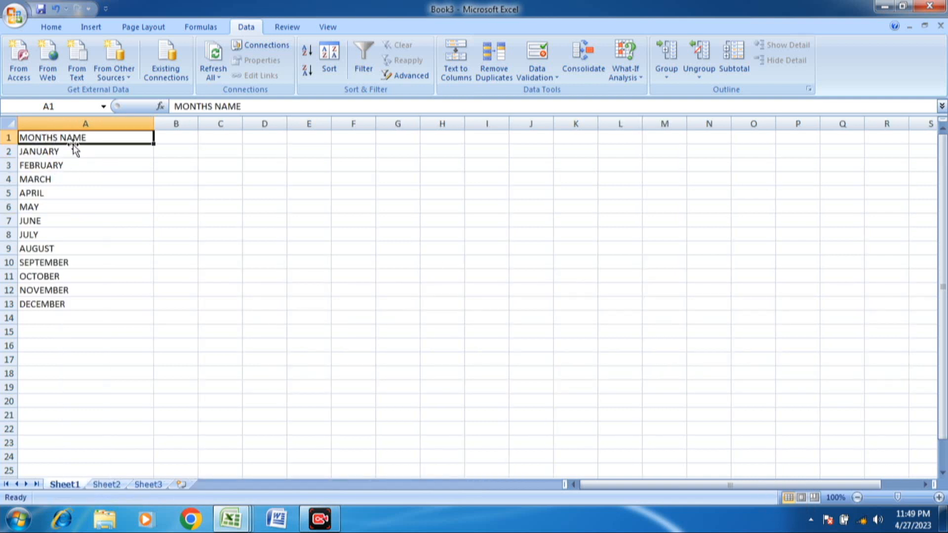
left_click(63, 151)
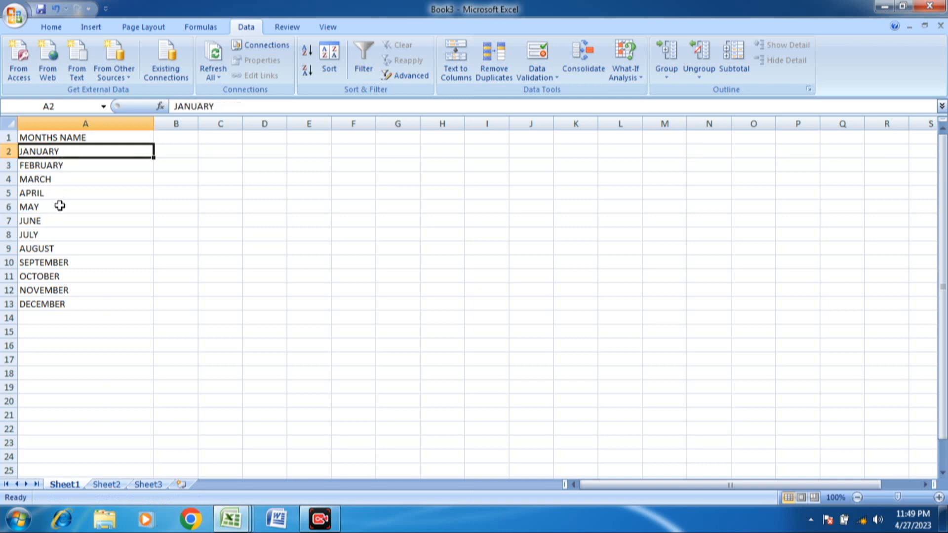
left_click(60, 263)
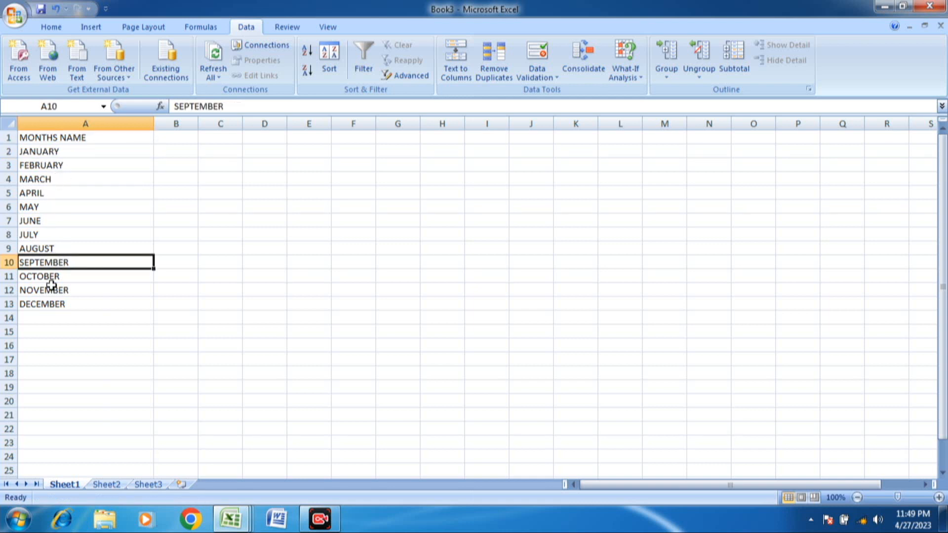
left_click(51, 302)
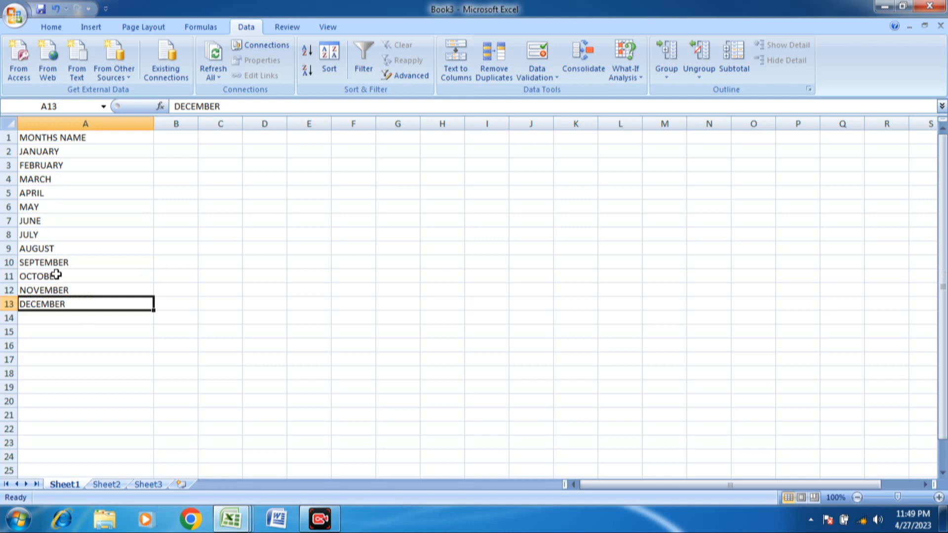
left_click(43, 208)
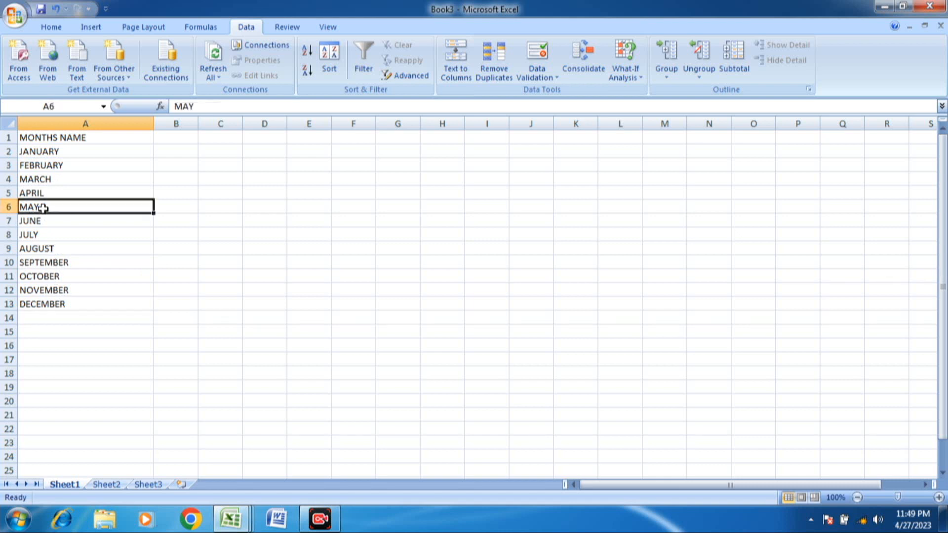
left_click(81, 250)
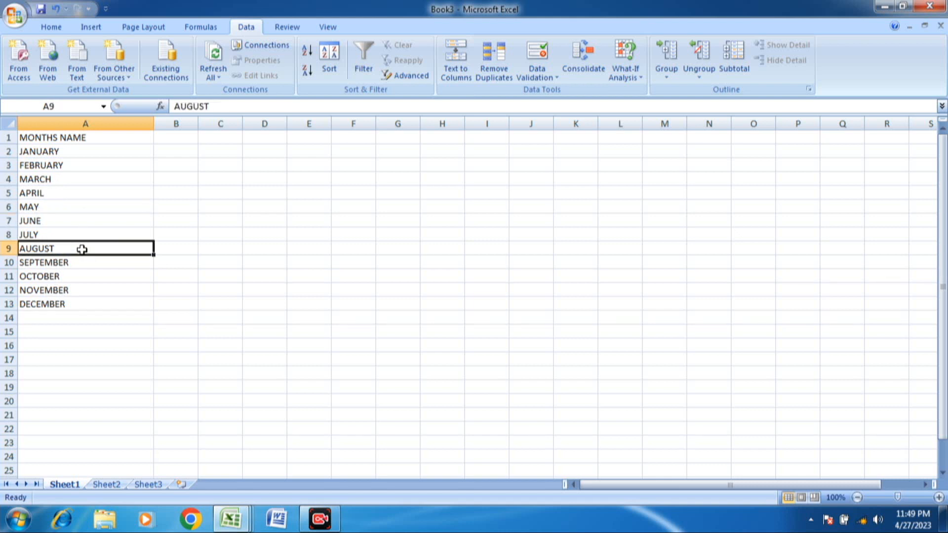
left_click(63, 191)
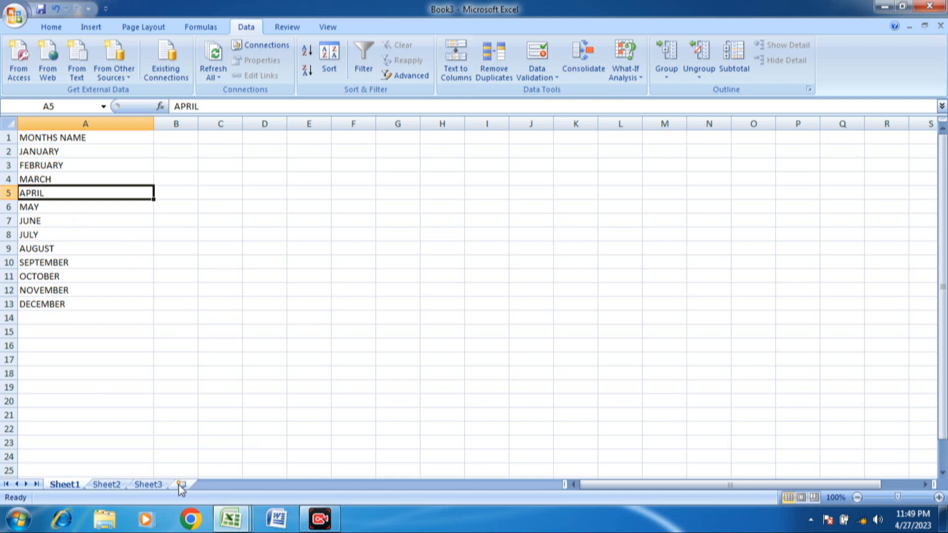
Step: View the sheet options available for Sheet2, including Rename, and return to the month list on Sheet1
right_click(118, 484)
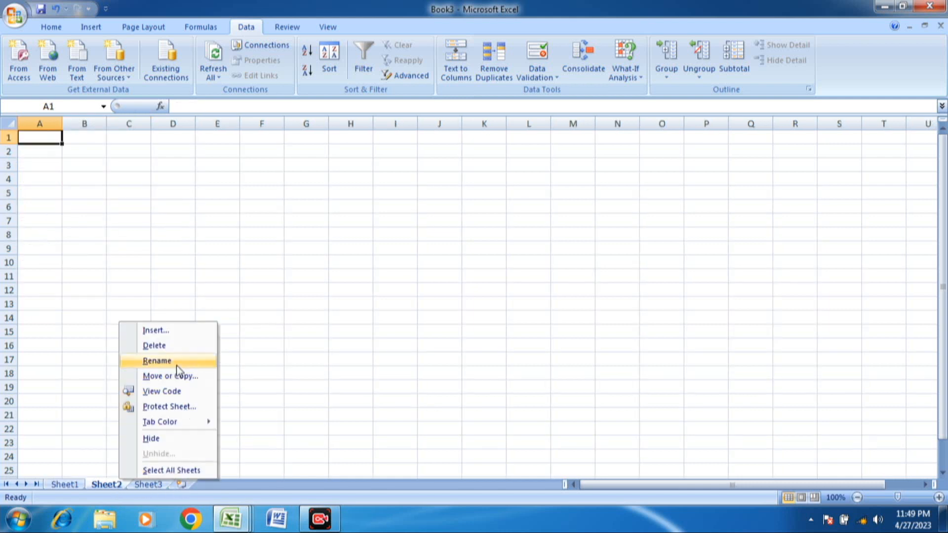
left_click(98, 385)
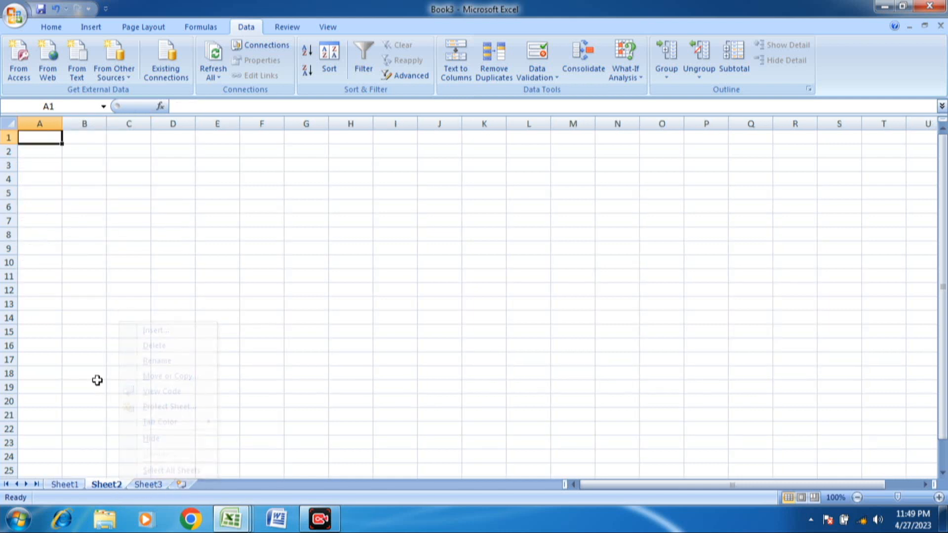
left_click(63, 488)
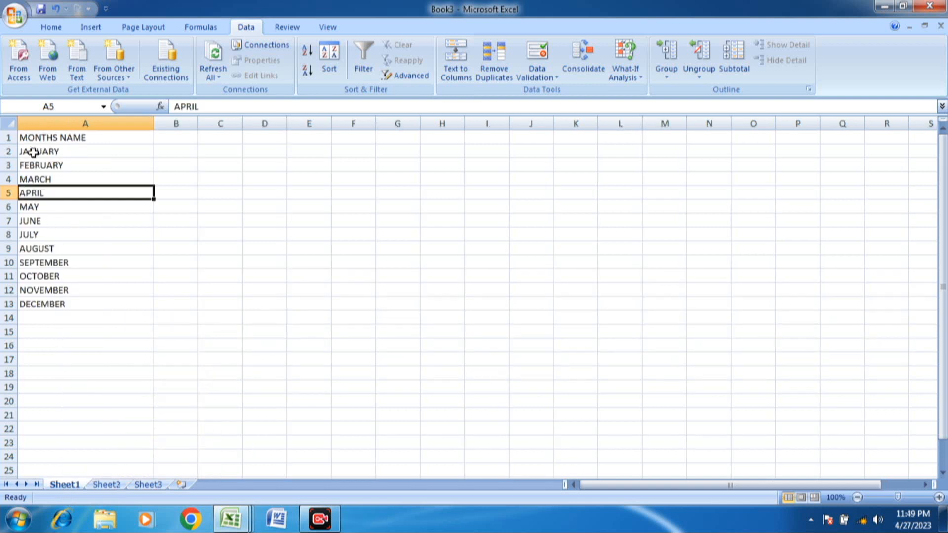
Step: Create a PivotTable on a new worksheet from the month list in Sheet1 range A1:A13
left_click(50, 140)
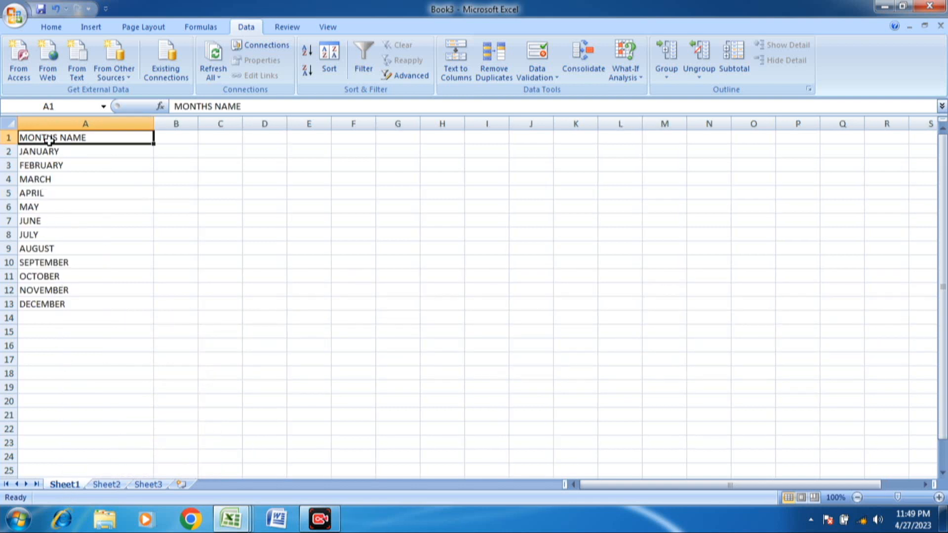
key("ctrl+shift+Down")
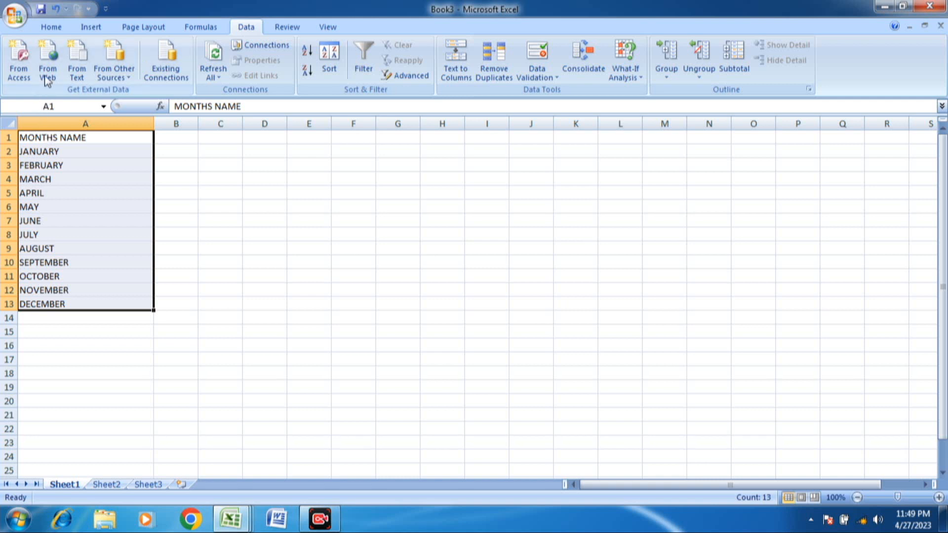
left_click(94, 27)
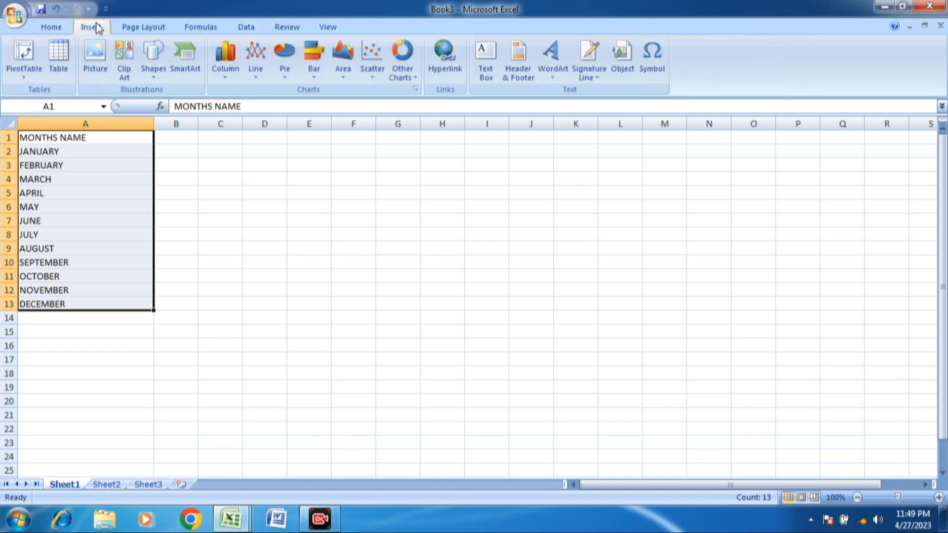
left_click(34, 61)
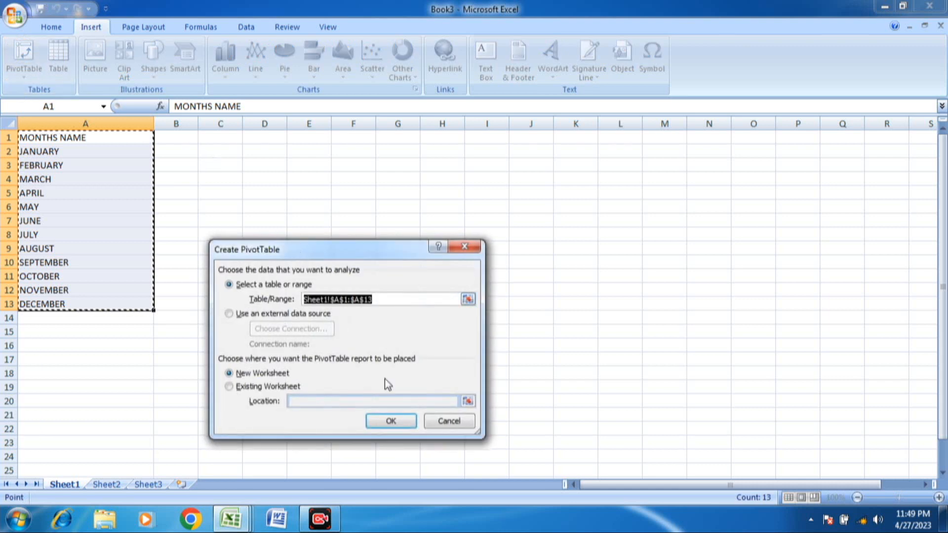
left_click(391, 422)
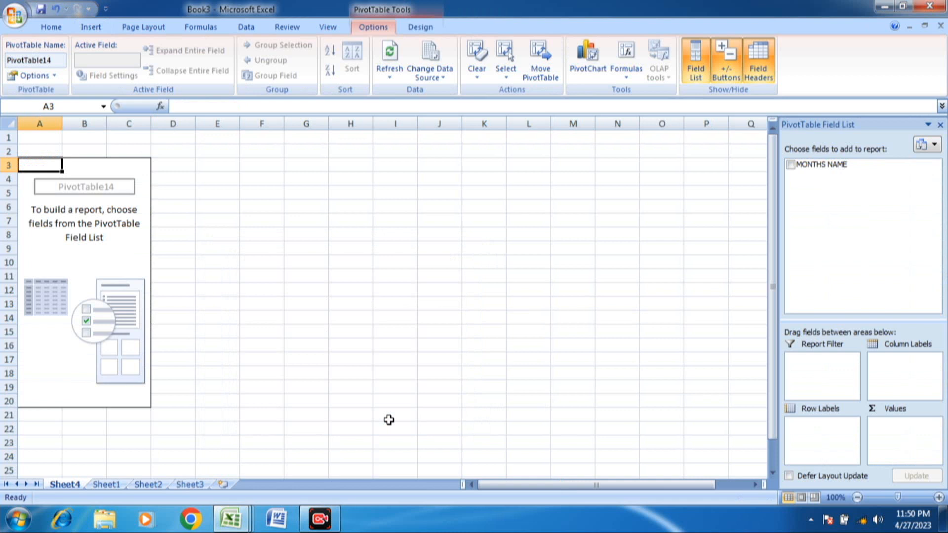
Step: Place the MONTHS NAME field in the PivotTable's report filter and generate report filter pages for it, one sheet per month
left_click(793, 166)
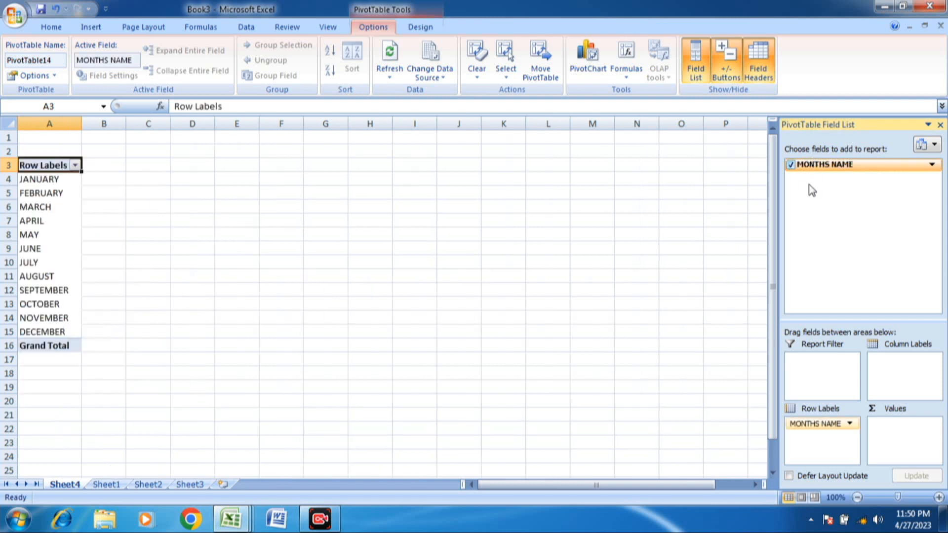
left_click_drag(815, 165, 832, 381)
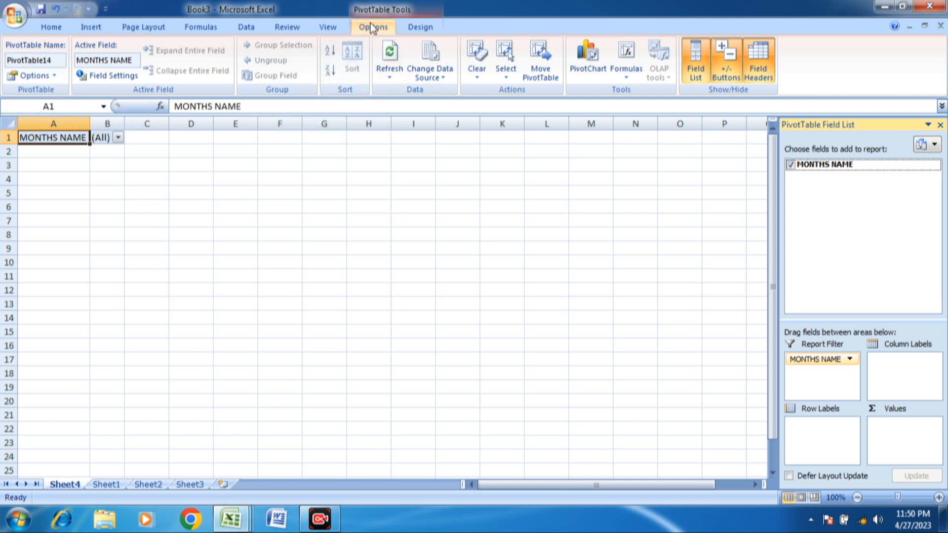
left_click(54, 77)
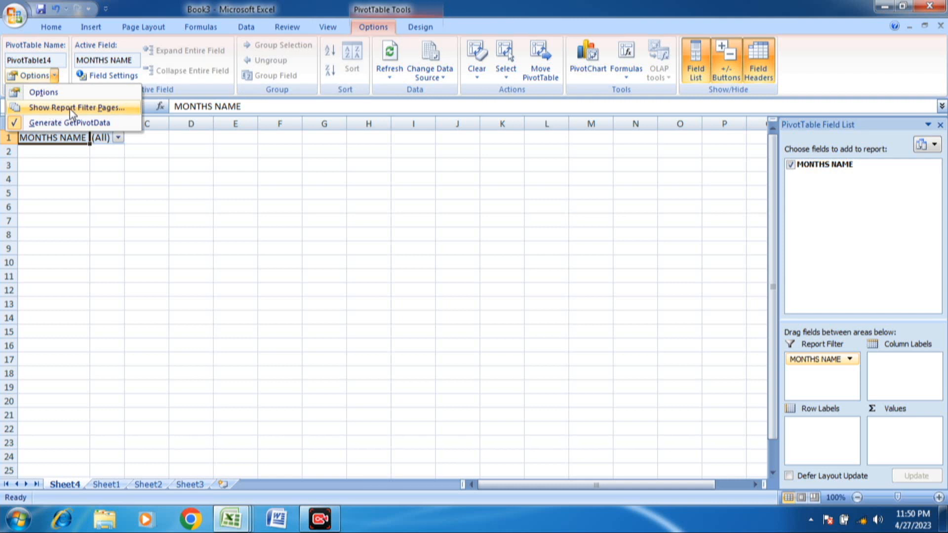
left_click(108, 111)
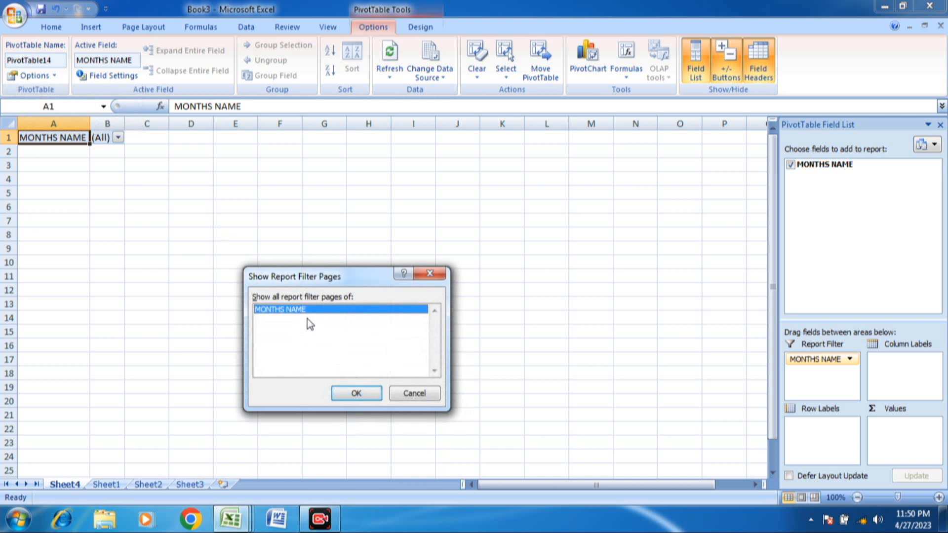
left_click(357, 394)
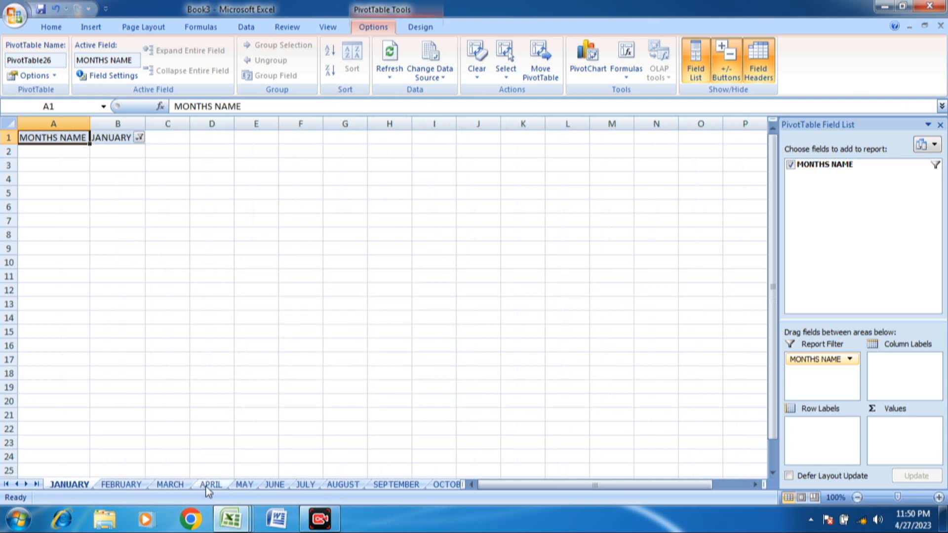
Step: Check the generated month sheets, including JUNE, AUGUST, SEPTEMBER, OCTOBER and FEBRUARY
left_click(274, 485)
left_click(334, 485)
left_click(393, 486)
left_click(429, 485)
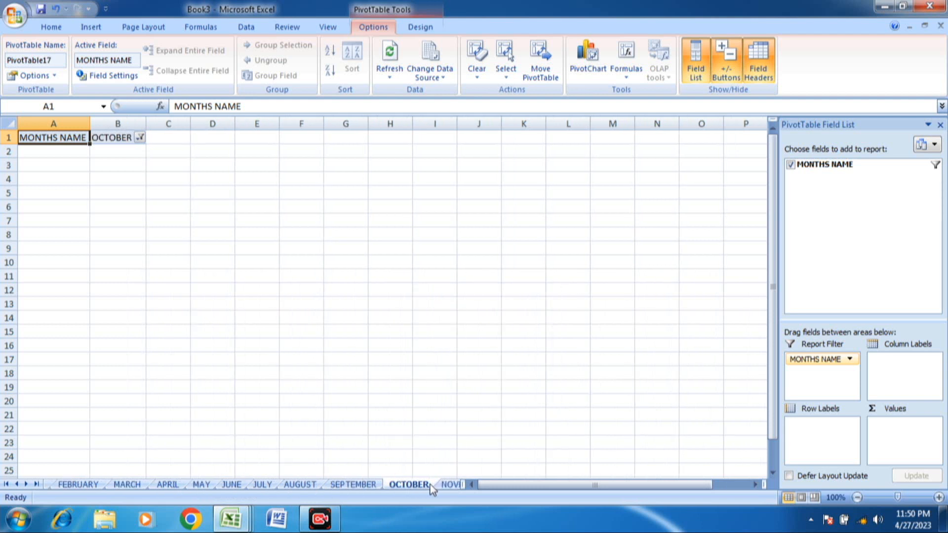
left_click(83, 485)
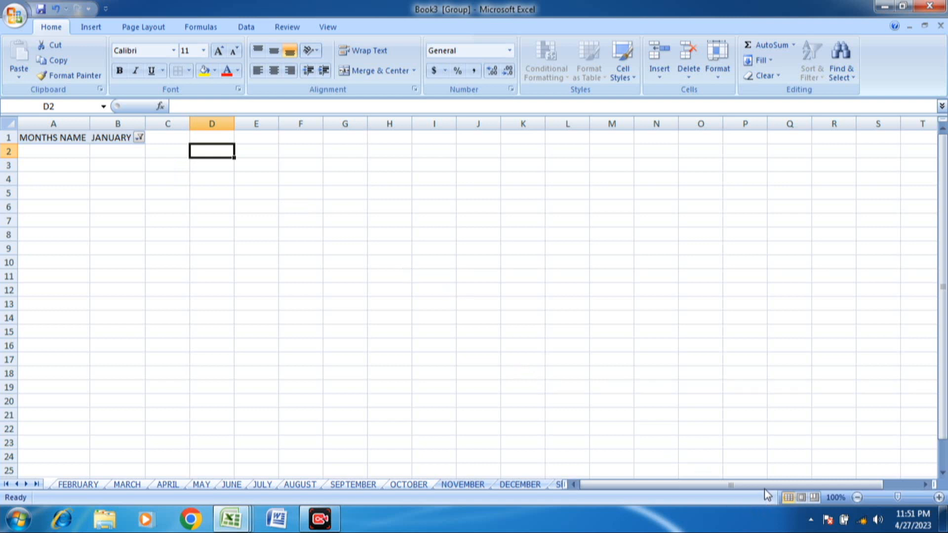
Step: Switch to the 10 TIPS workbook and examine the HFZ sheet's items table and the SUM formulas in column I
key("alt+Tab")
left_click(390, 240)
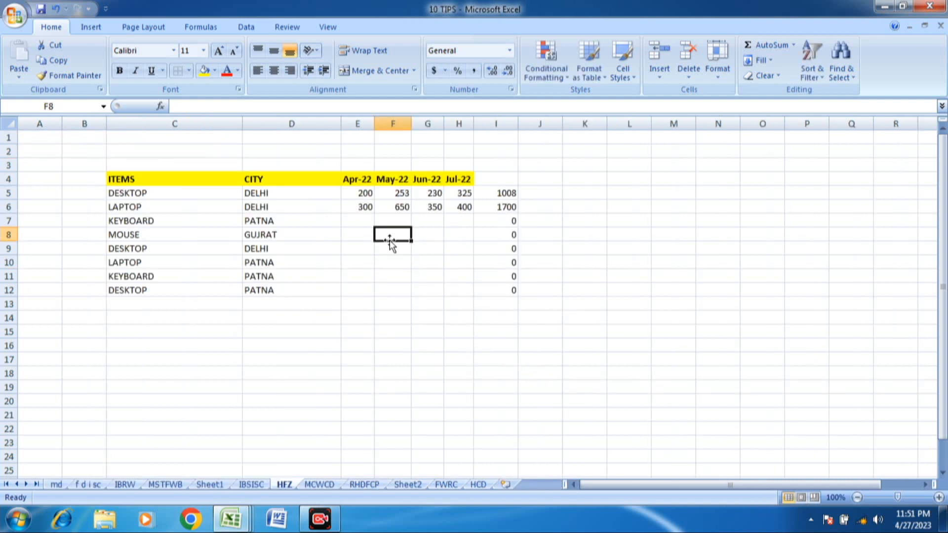
left_click(266, 208)
left_click(183, 184)
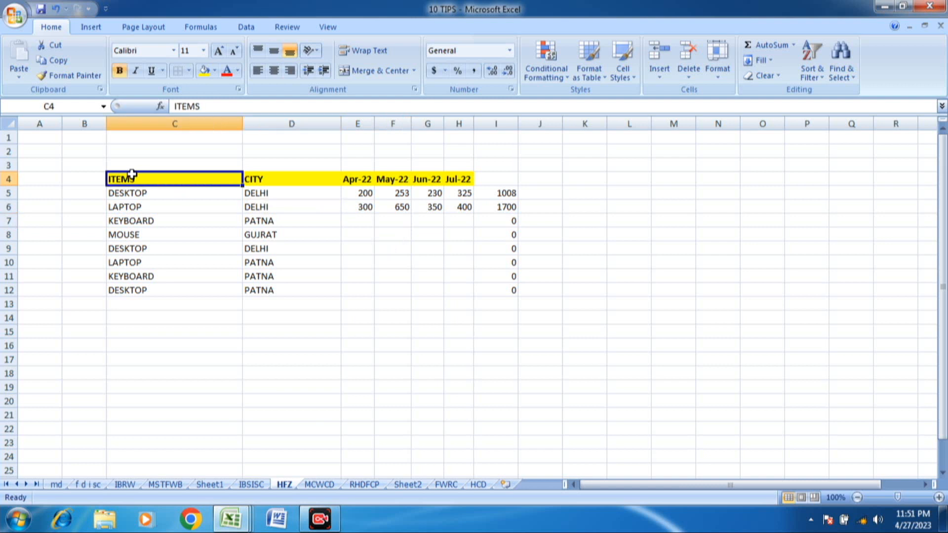
left_click(499, 194)
left_click(501, 181)
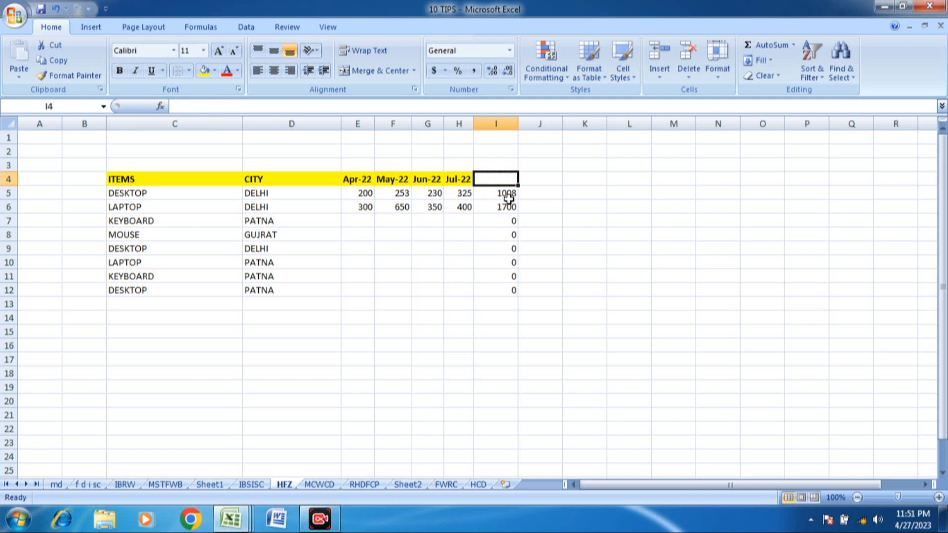
left_click(503, 193)
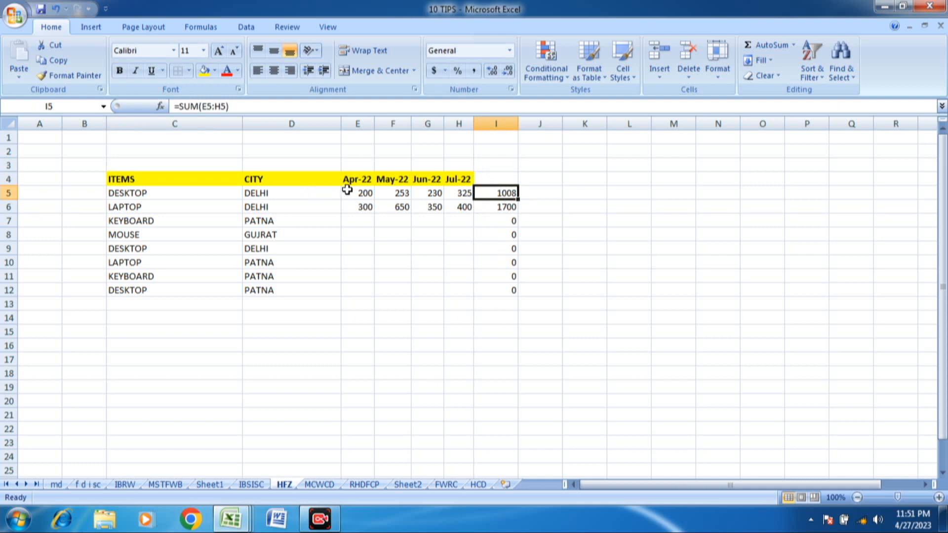
left_click(505, 207)
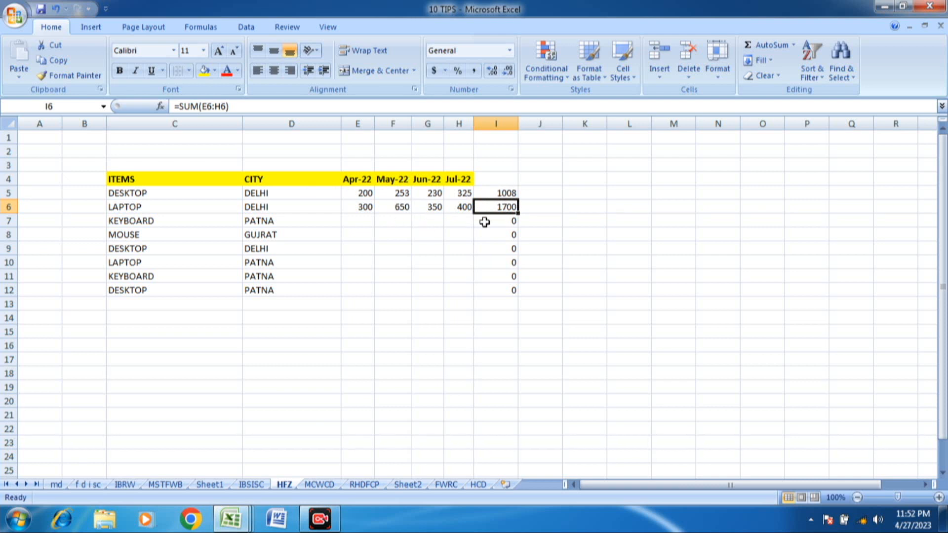
left_click(507, 222)
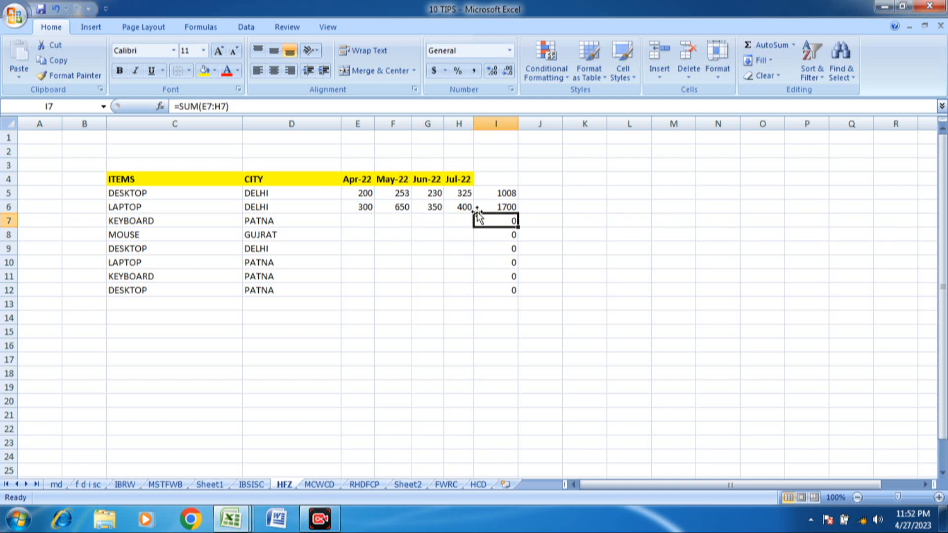
left_click(507, 293)
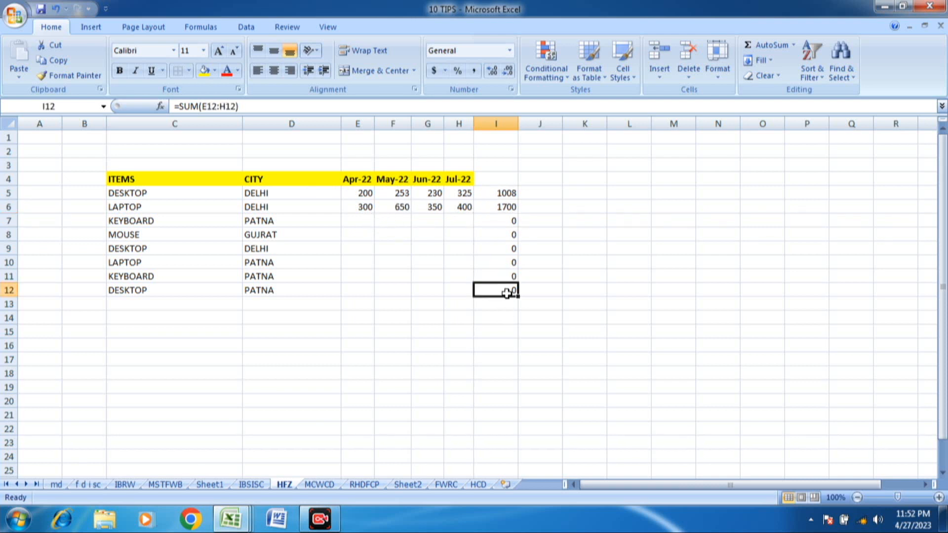
Step: Enter 125 as the KEYBOARD row's Apr-22 value in E7, clear it again, and inspect the SUM formula in I7
left_click(356, 222)
type("125")
key("Return")
left_click(354, 220)
key("Delete")
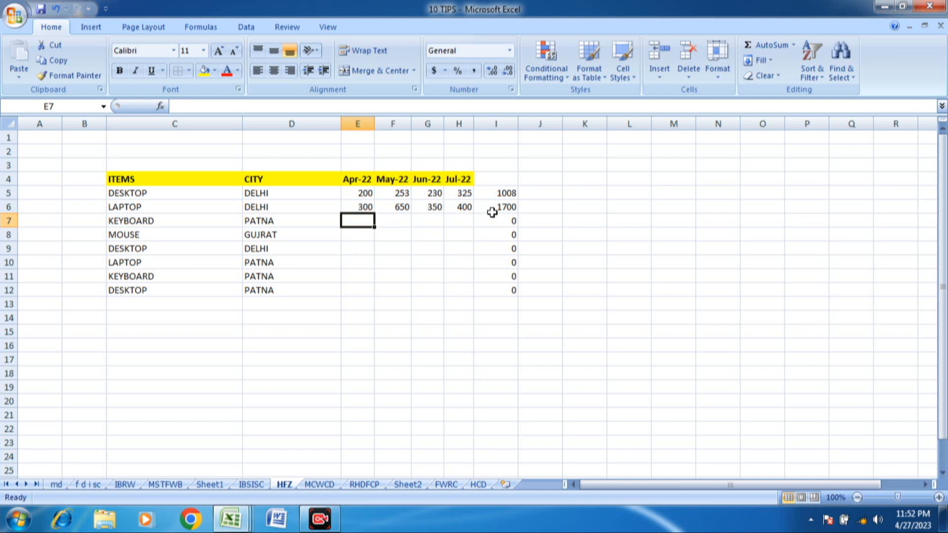
double_click(505, 220)
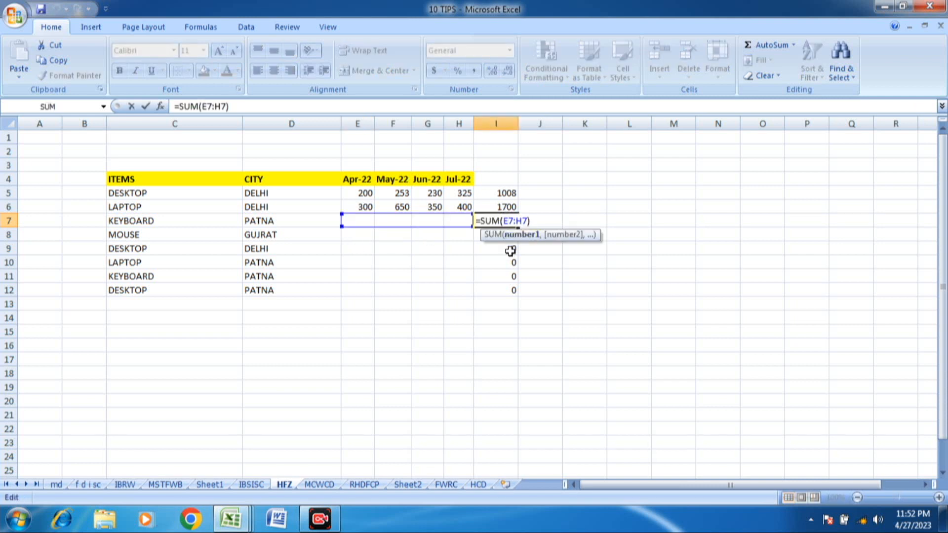
left_click(603, 291)
Step: Apply the custom number format 0;;; to the row totals in I7:I12 to hide zero values
left_click(512, 221)
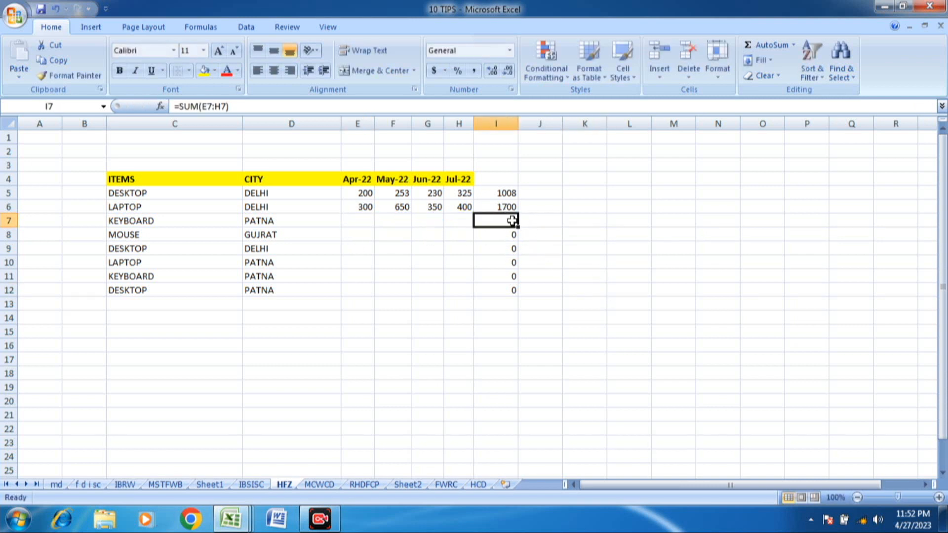
left_click_drag(512, 221, 509, 291)
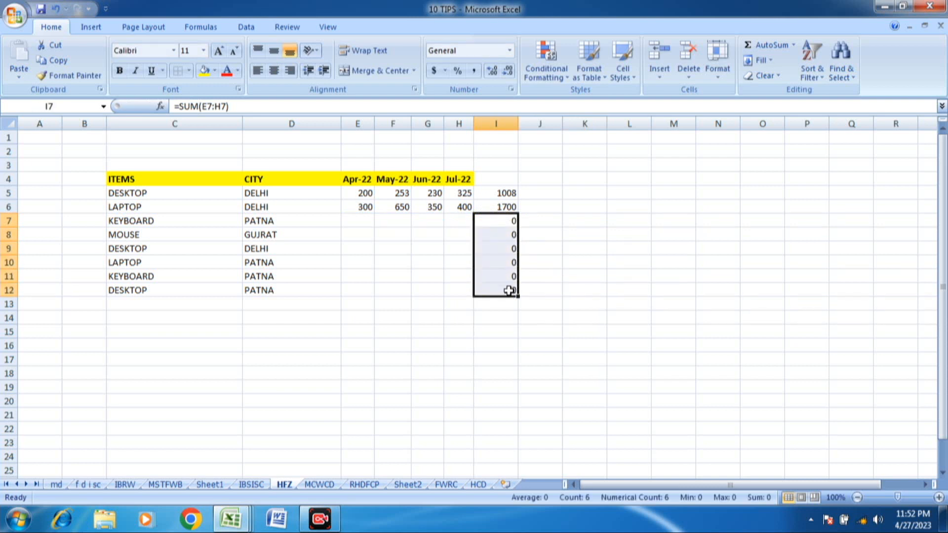
right_click(512, 292)
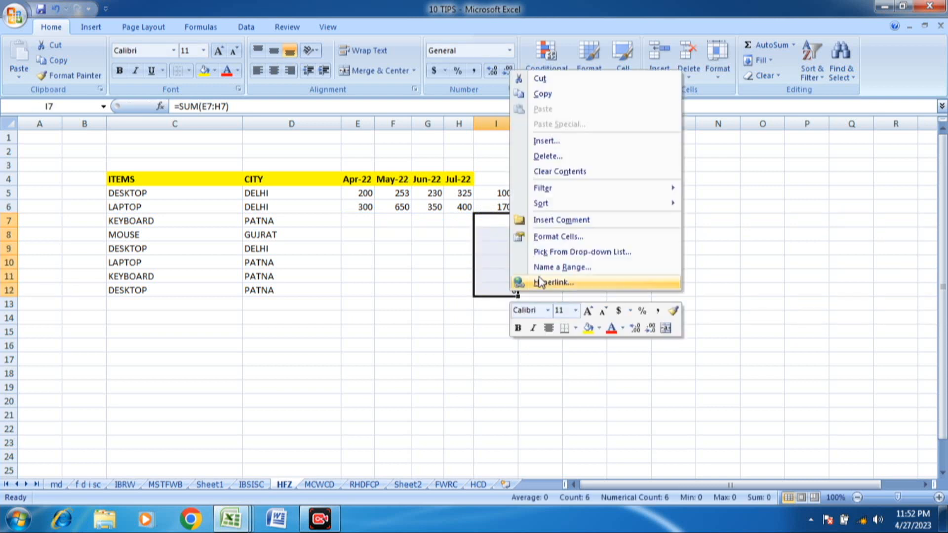
left_click(562, 238)
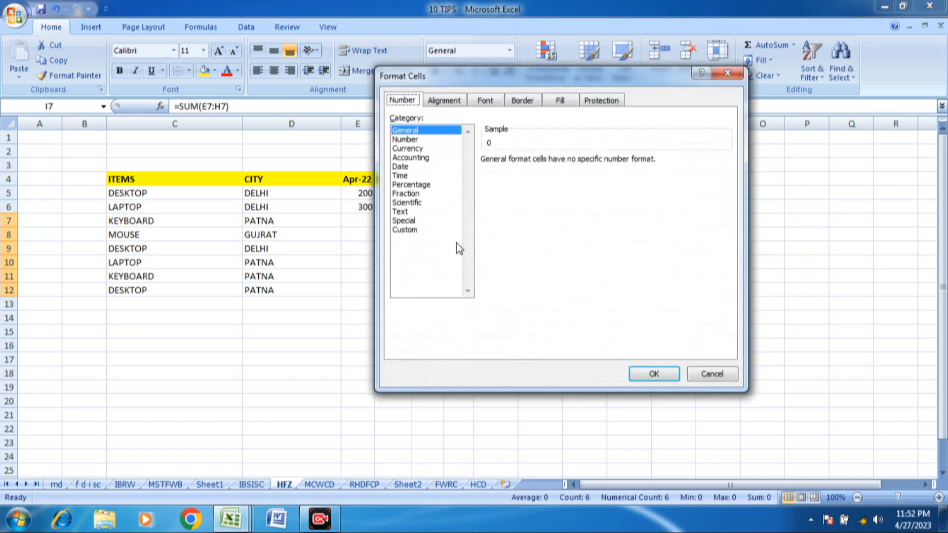
left_click(412, 233)
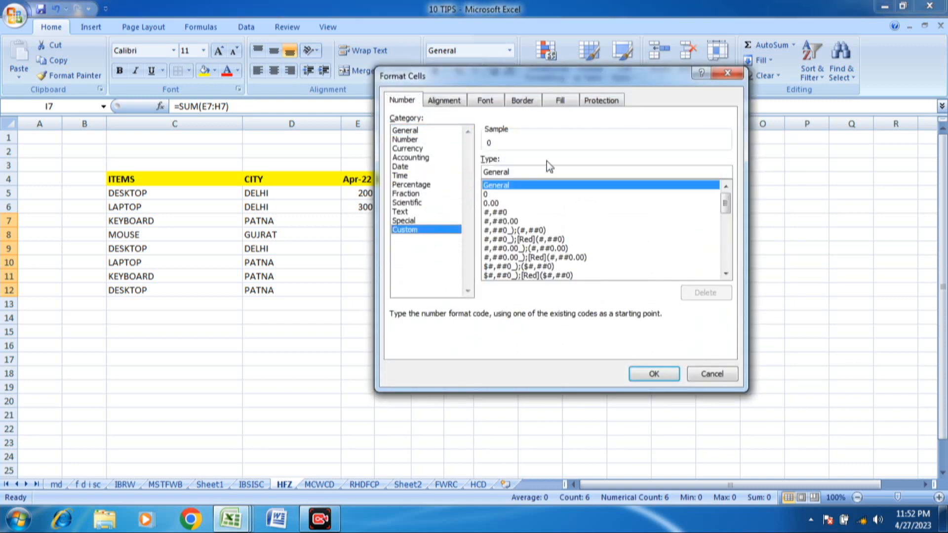
left_click(524, 171)
key("BackSpace")
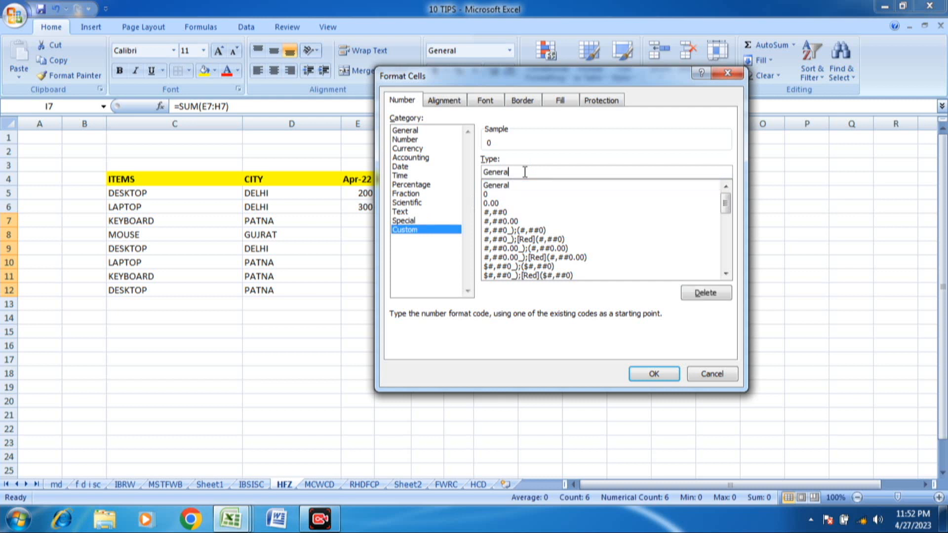
key("BackSpace")
key("BackSpace")
key("BackSpace")
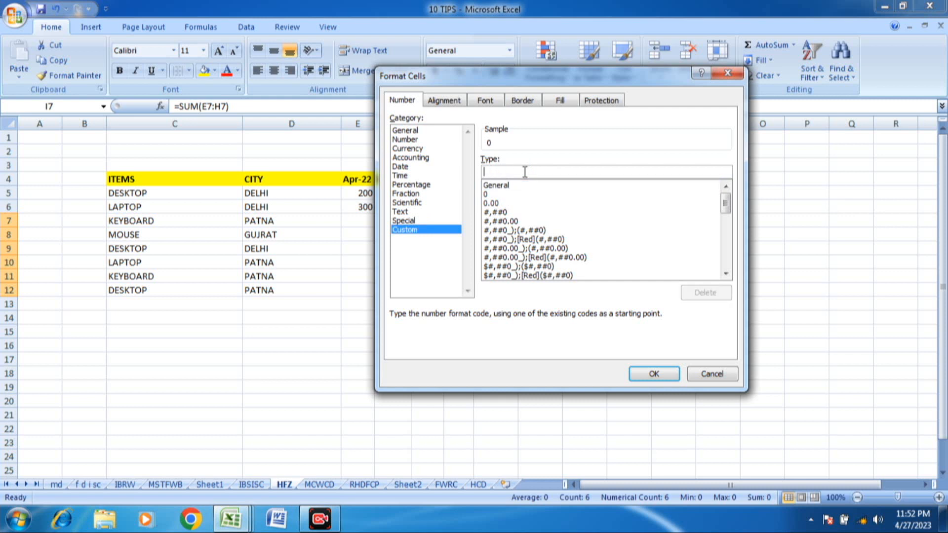
type("0;;;")
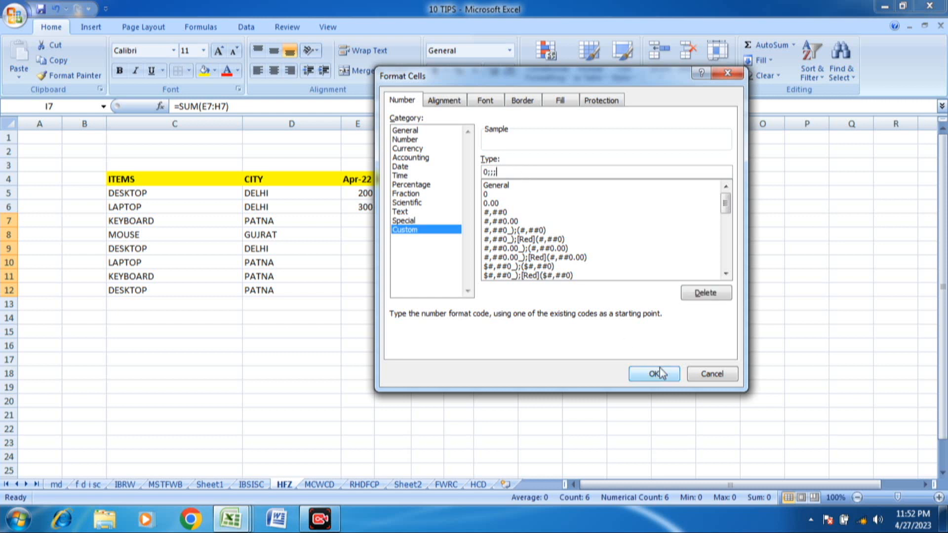
left_click(657, 375)
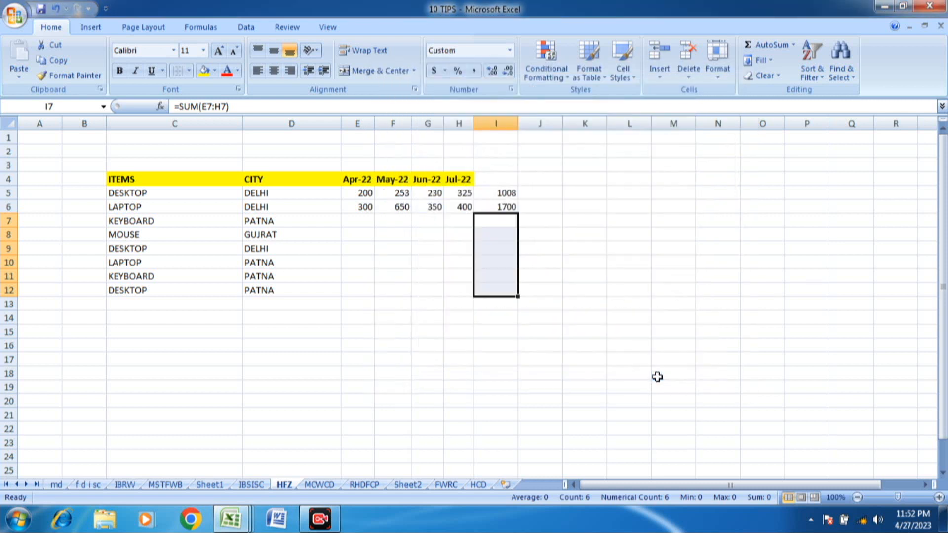
Step: Enter 253 for Apr-22 and 250 for May-22 in the KEYBOARD row, and check the row totals in column I
left_click(451, 236)
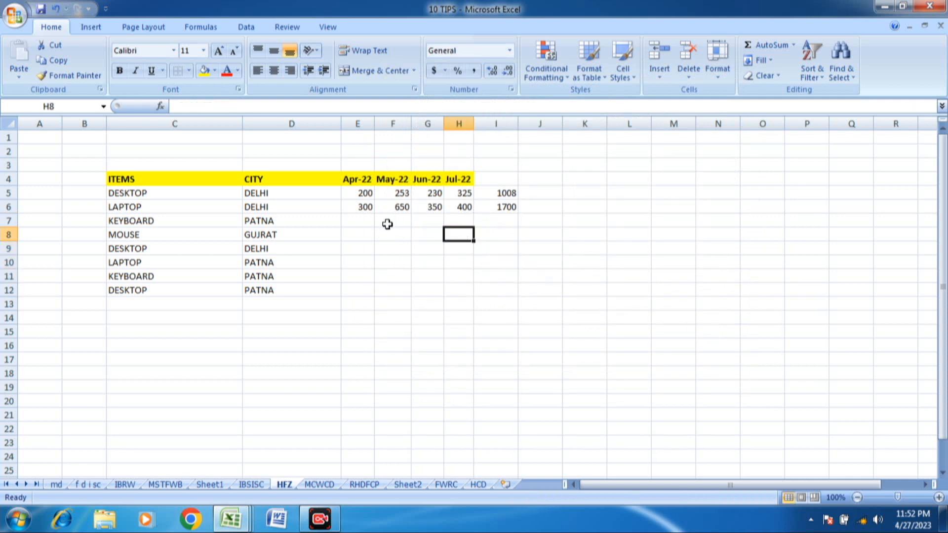
left_click(367, 221)
type("253")
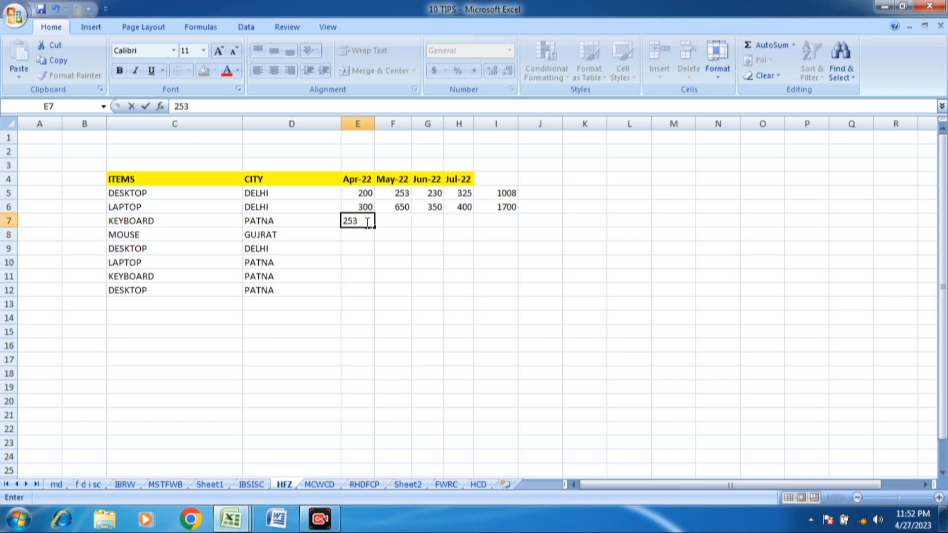
key("Tab")
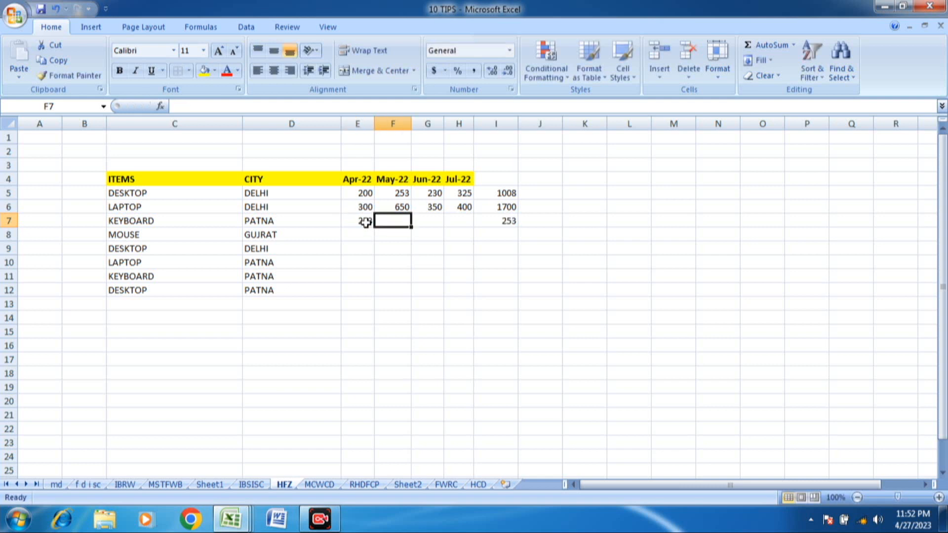
type("250")
key("Return")
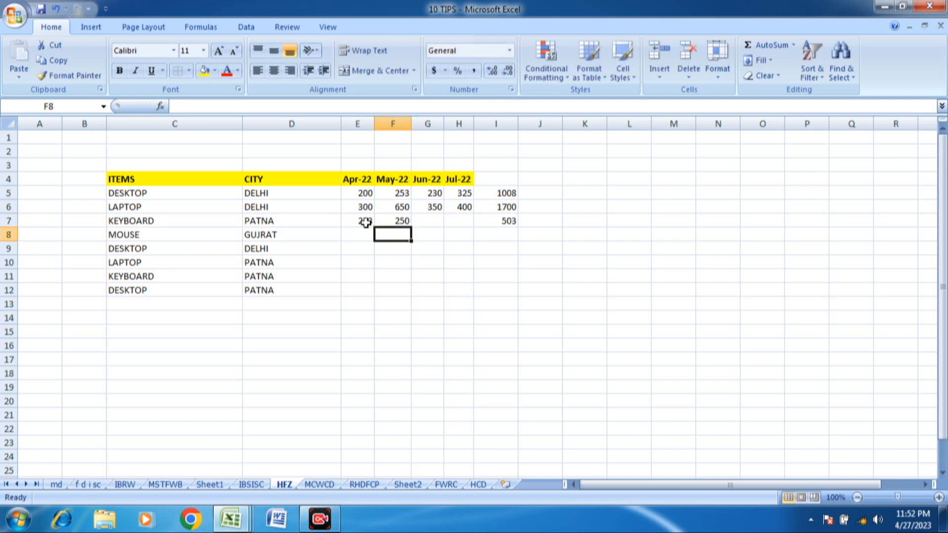
left_click(504, 222)
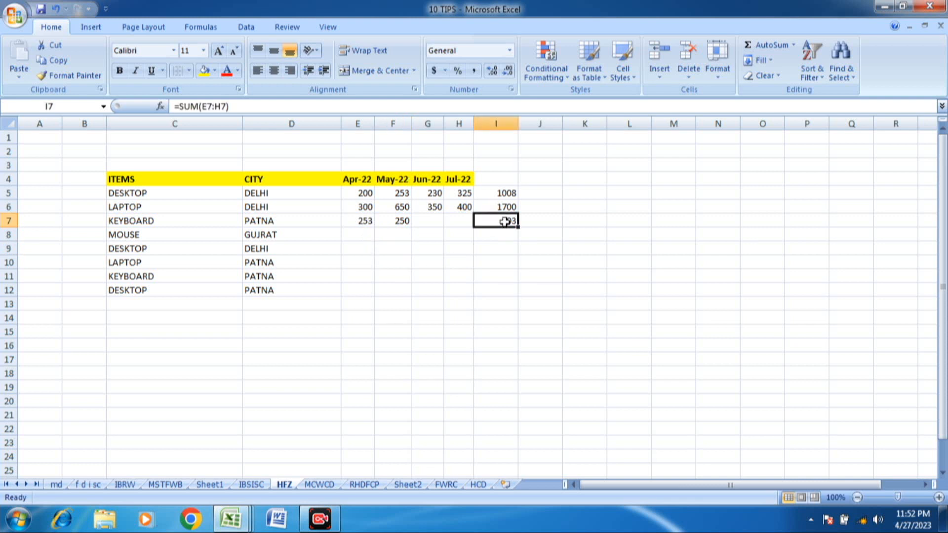
left_click(507, 278)
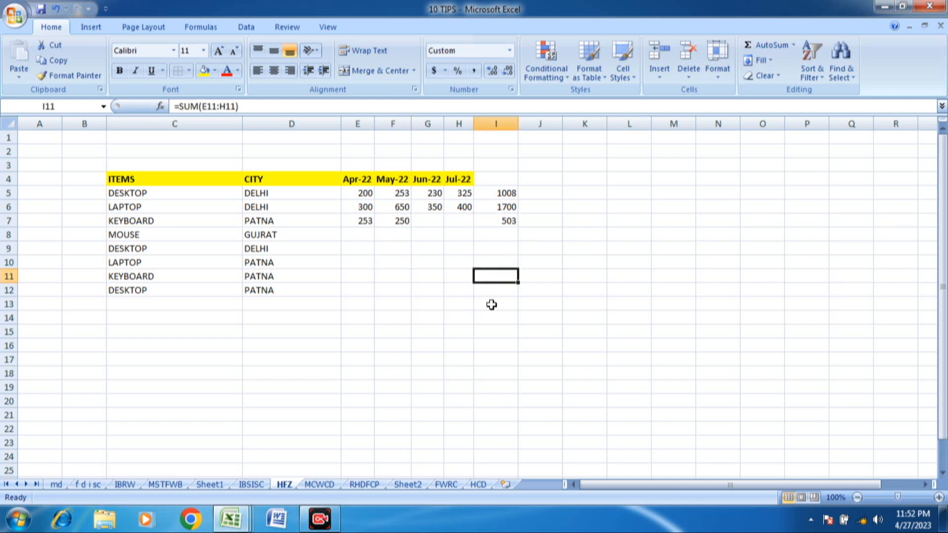
Step: Go to the MCWCD sheet and examine the marks table's headings and its ENGLISH column
key("ctrl+Page_Down")
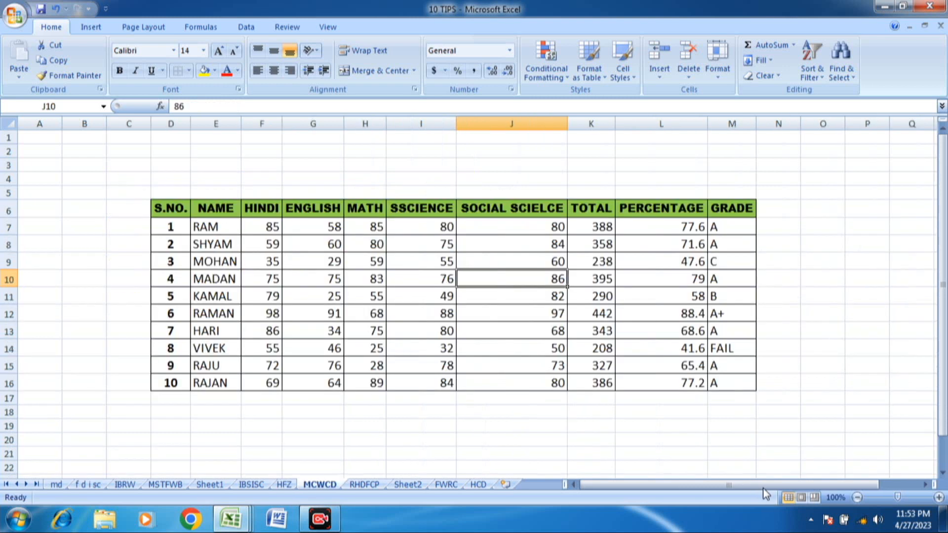
left_click(321, 251)
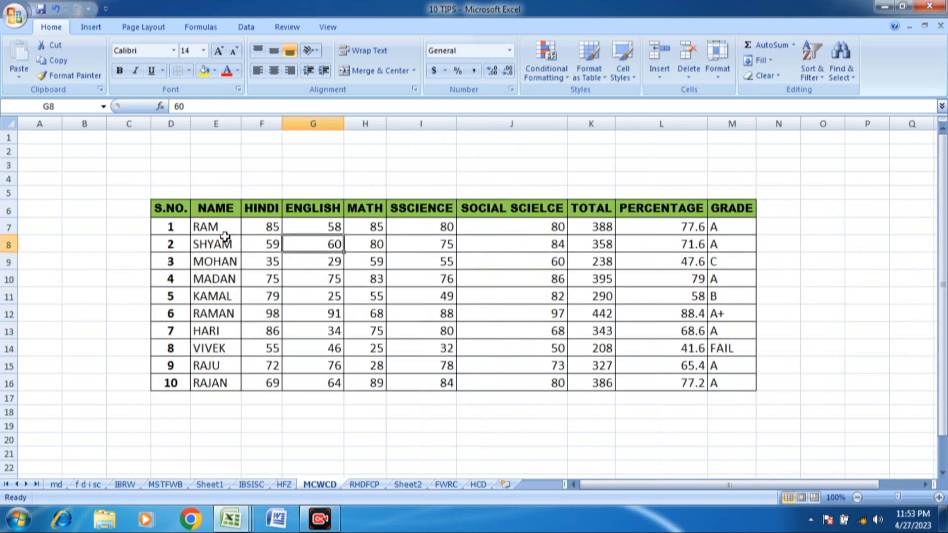
left_click(203, 218)
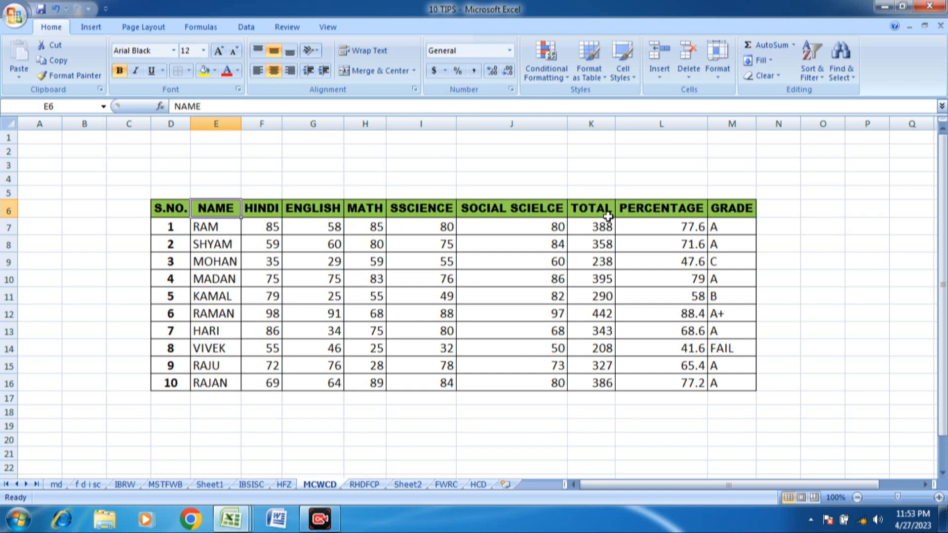
left_click(544, 239)
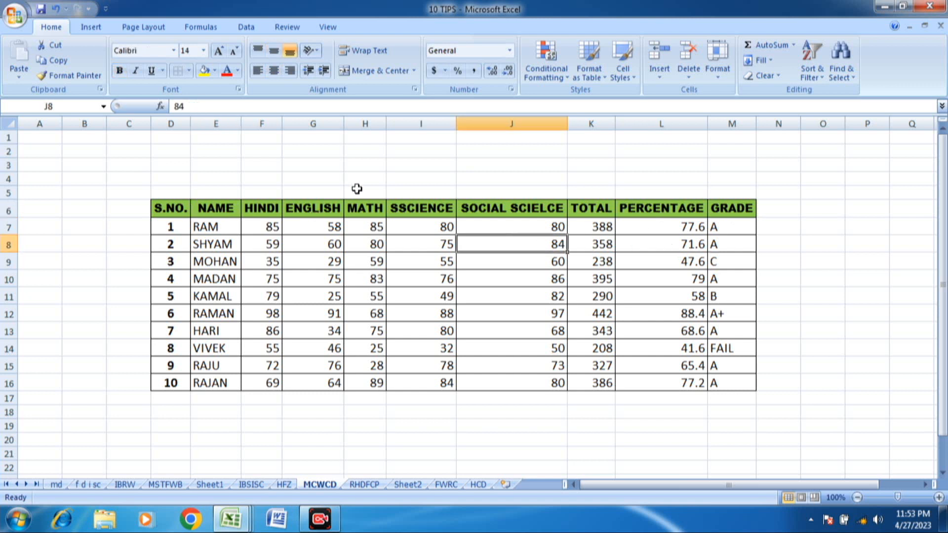
left_click(309, 207)
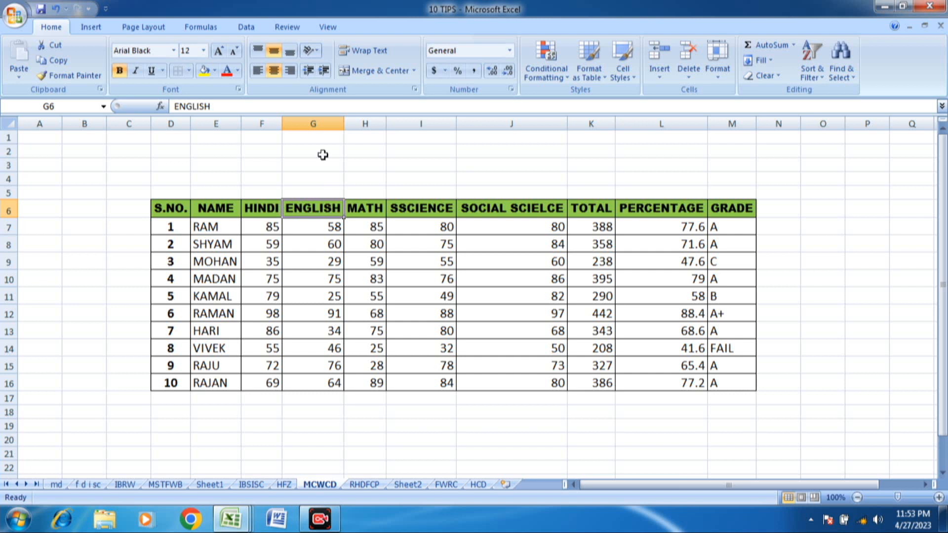
left_click(314, 119)
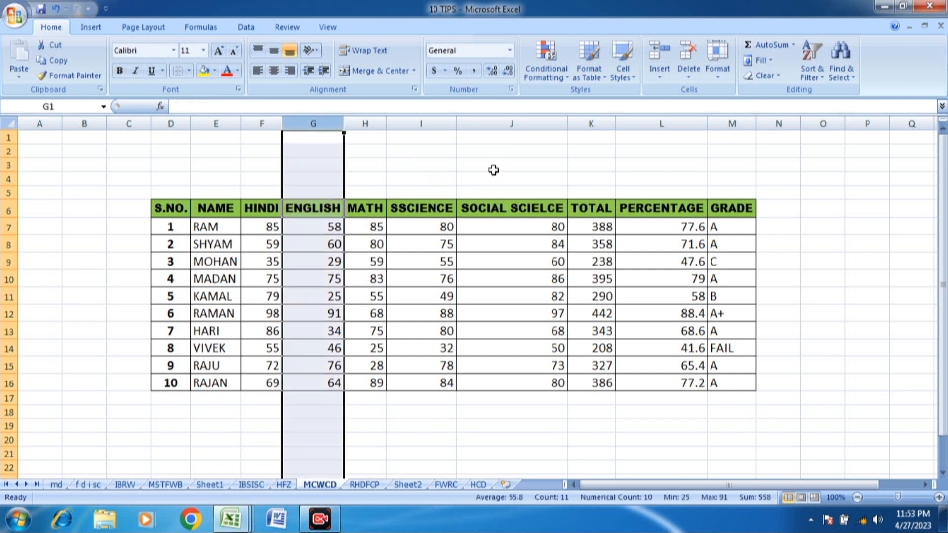
left_click(318, 227)
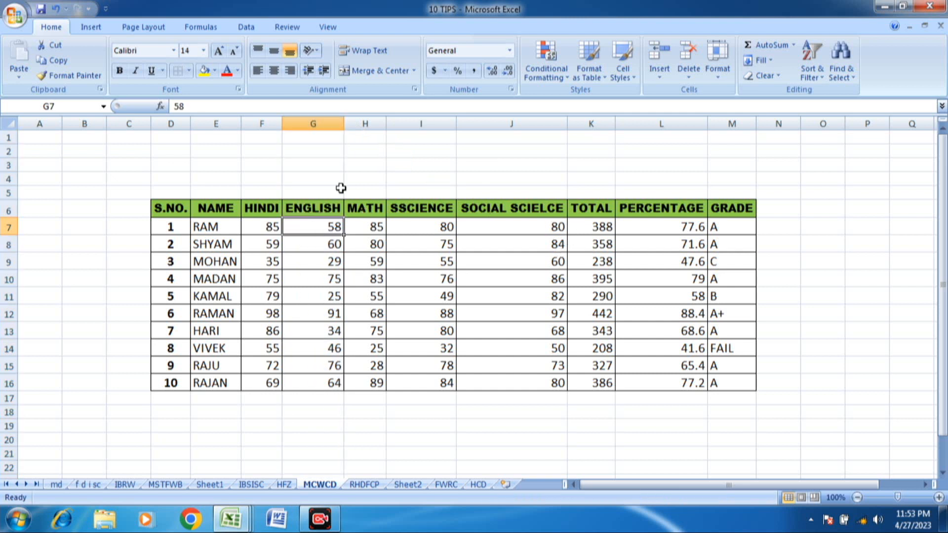
Step: Move the entire ENGLISH column G between the SOCIAL SCIELCE and TOTAL columns, shifting the other columns instead of overwriting them
left_click(304, 122)
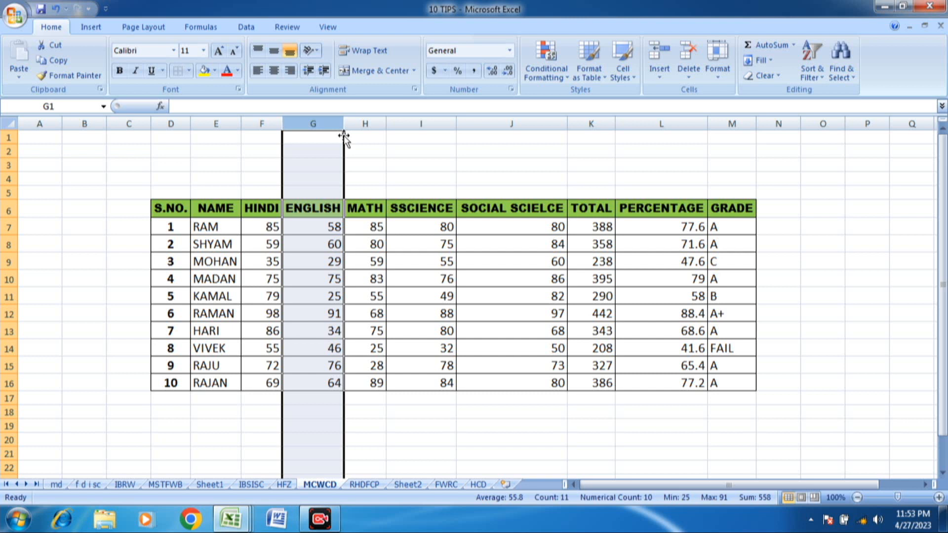
left_click_drag(344, 137, 558, 143)
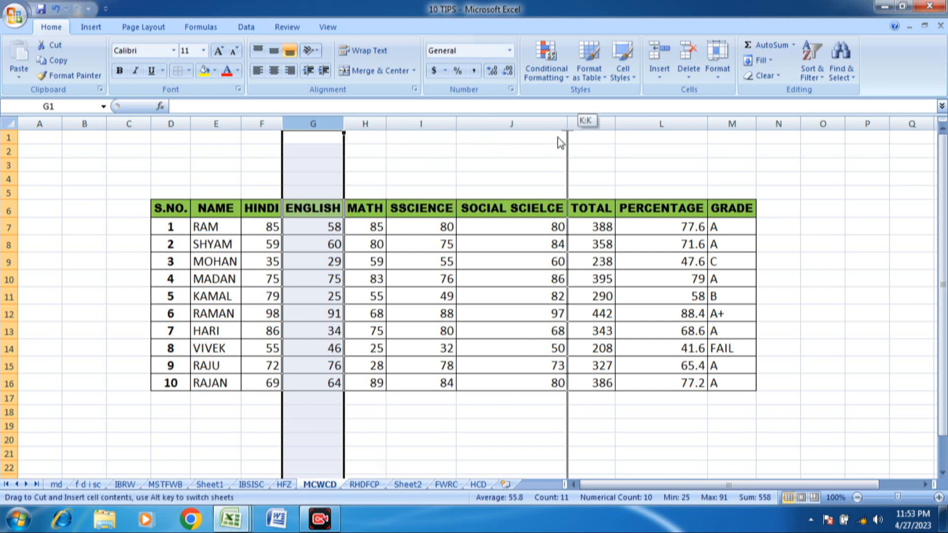
left_click_drag(558, 137, 557, 137)
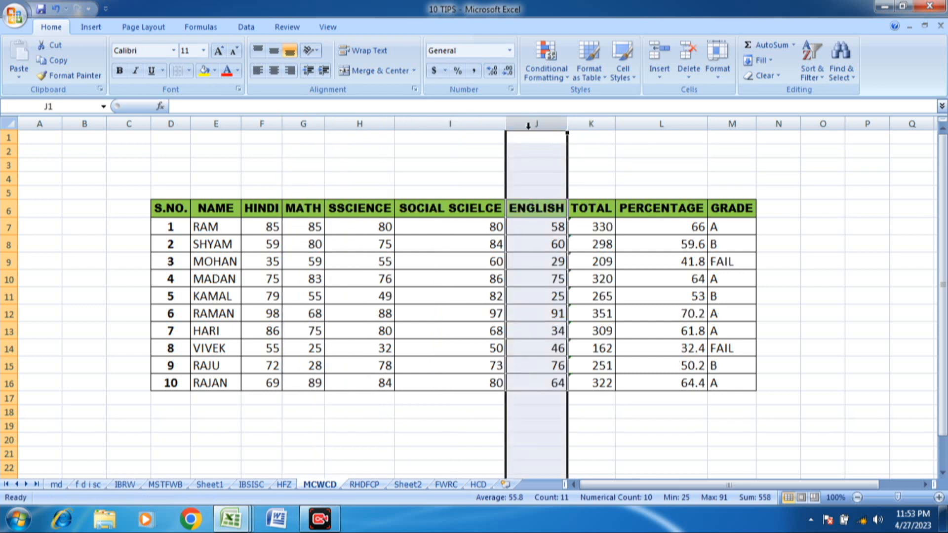
Step: Try to move the ENGLISH column onto the SSCIENCE column without shifting cells, and decline replacing the destination contents
left_click_drag(504, 148, 366, 155)
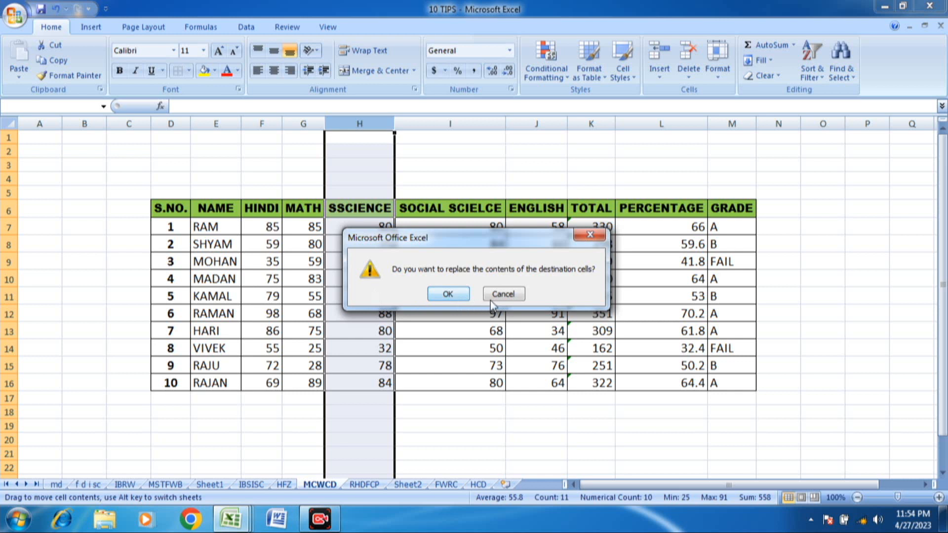
left_click(503, 295)
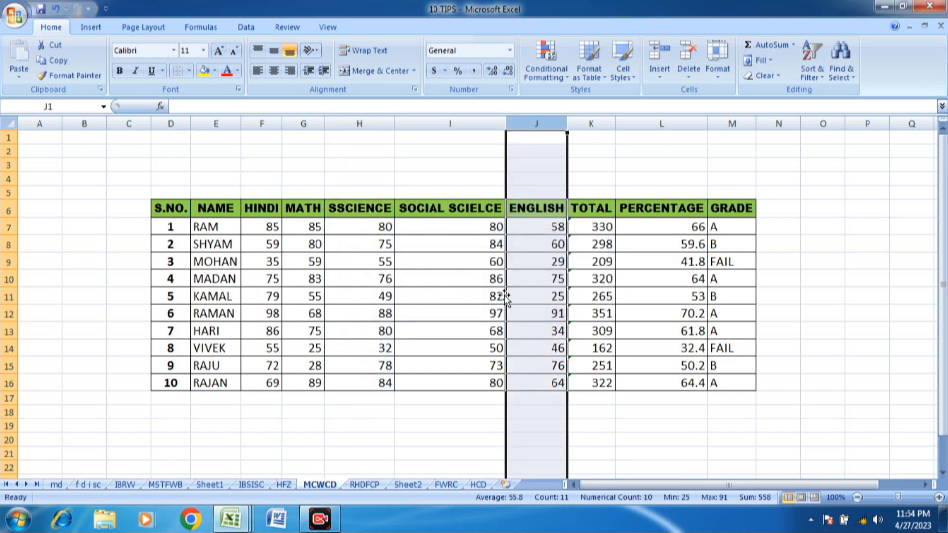
Step: Go to the RHDFCP sheet and hide the CREDIT and BALANCE columns H and I
left_click(373, 486)
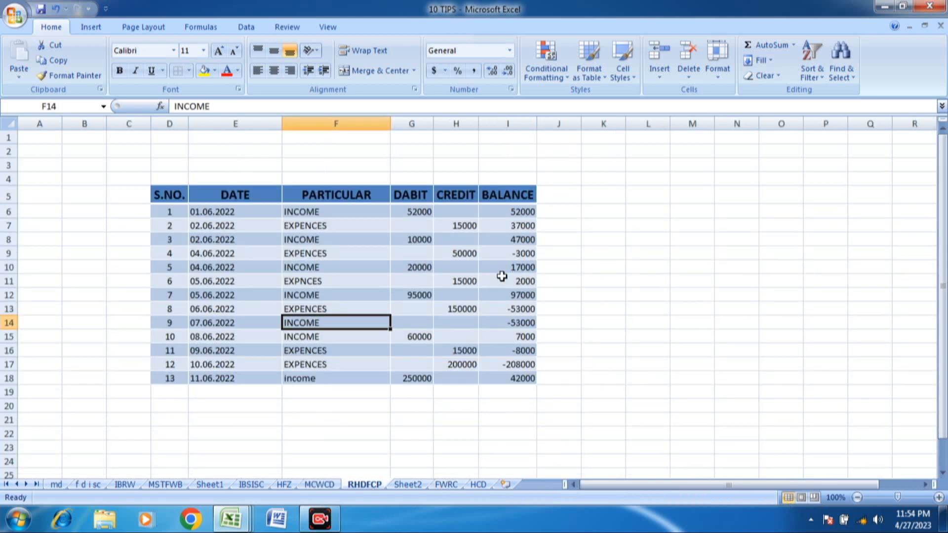
left_click(477, 257)
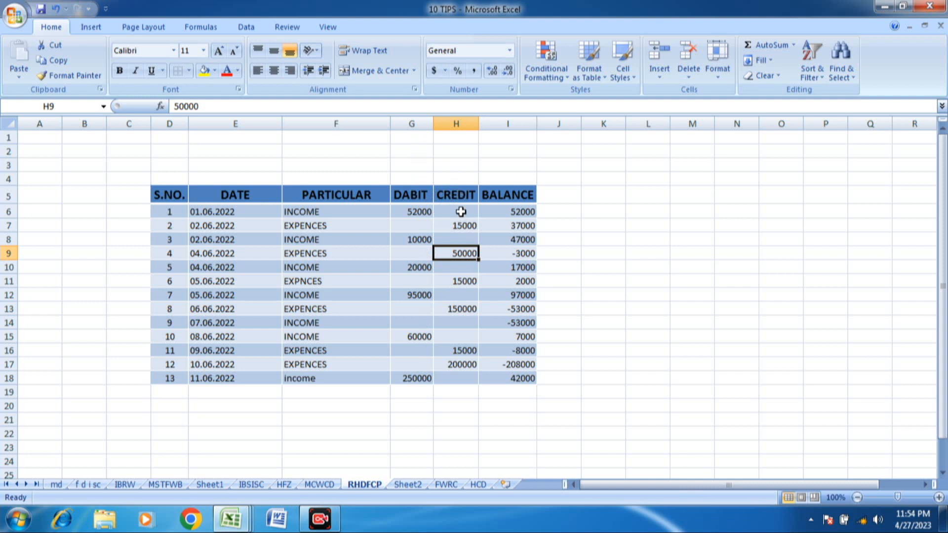
left_click_drag(456, 119, 515, 138)
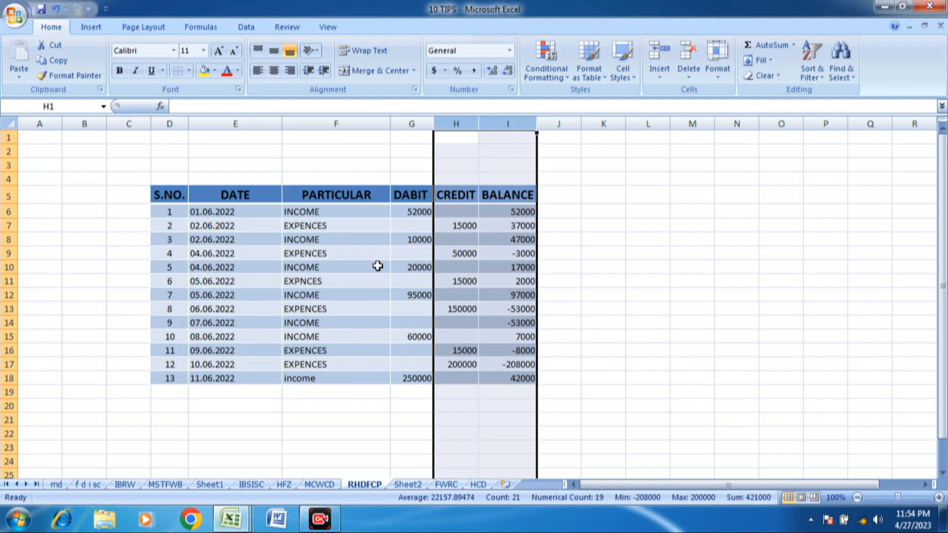
right_click(502, 118)
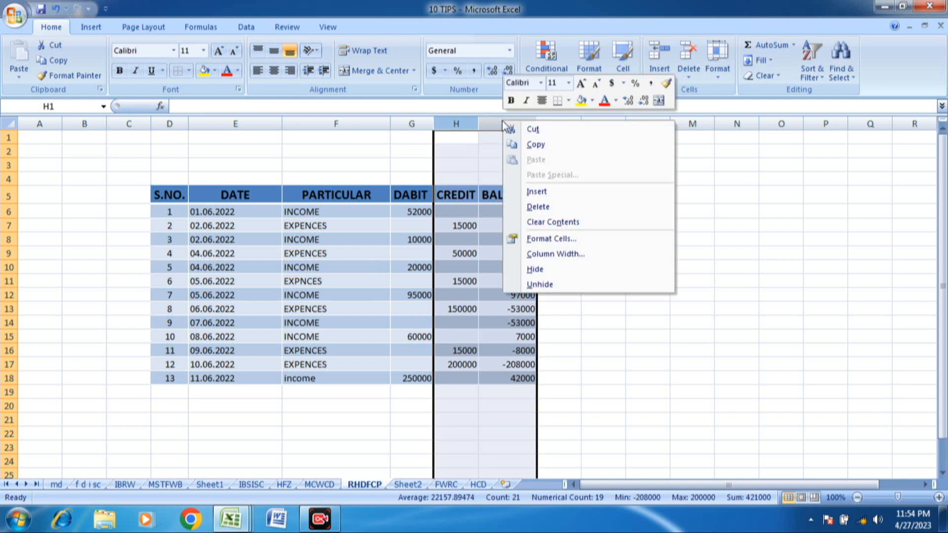
left_click(550, 275)
Step: Copy the whole table with its hidden columns to Sheet2 at A1 and autofit the S.NO. column
left_click(246, 265)
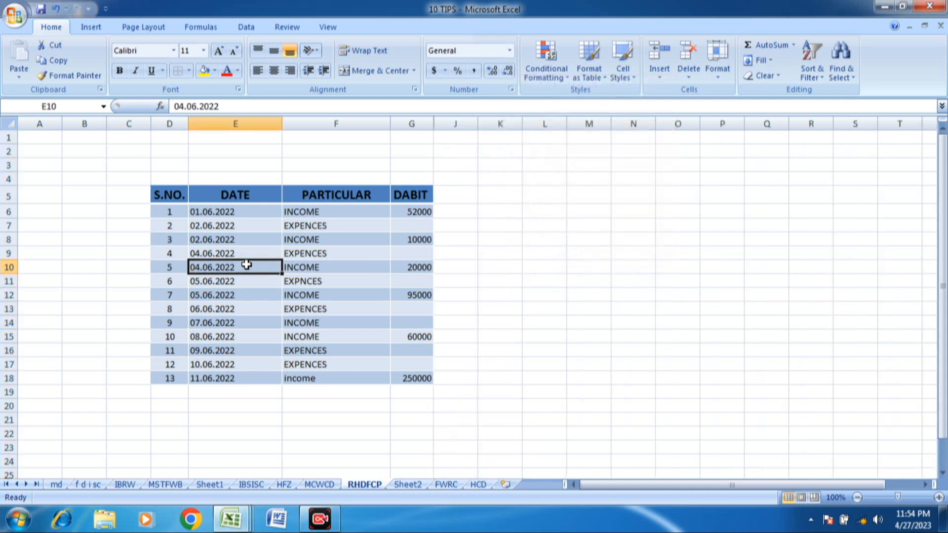
key("ctrl+a")
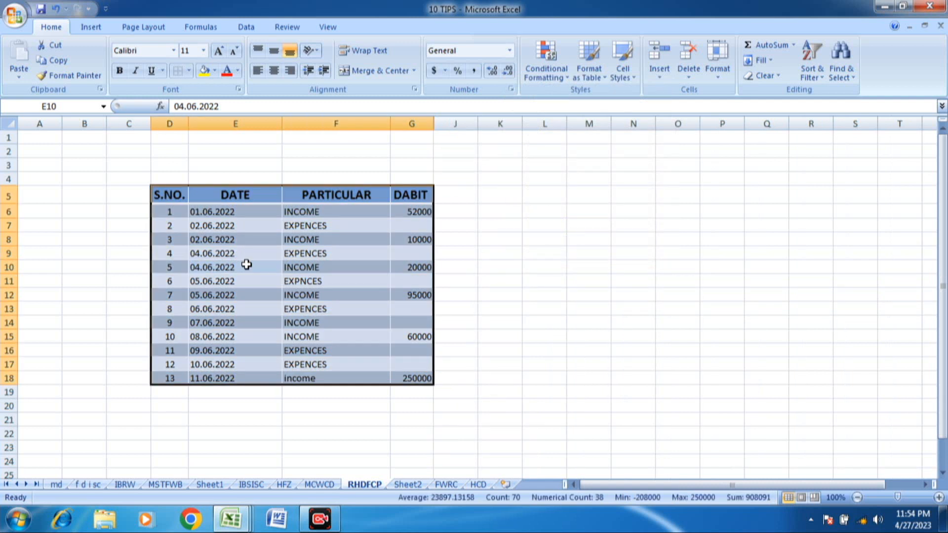
key("ctrl+c")
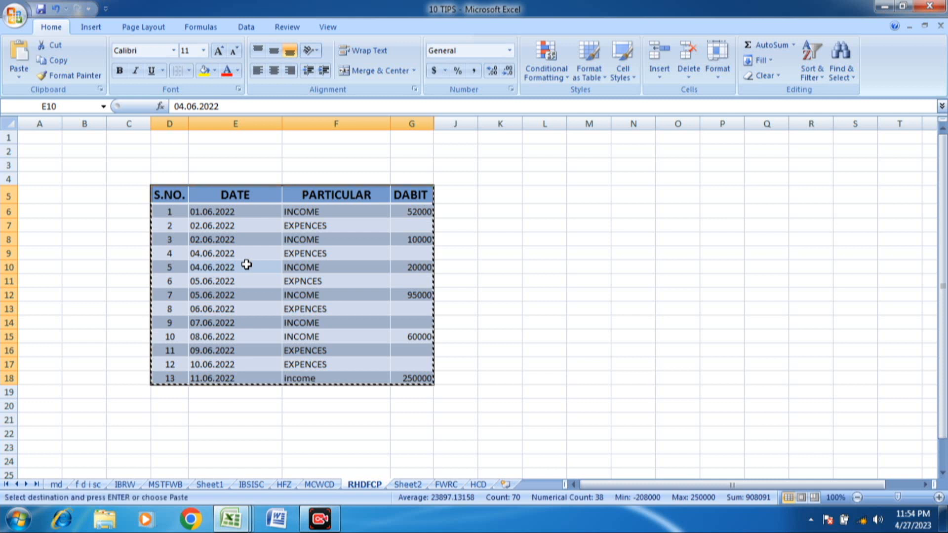
left_click(408, 485)
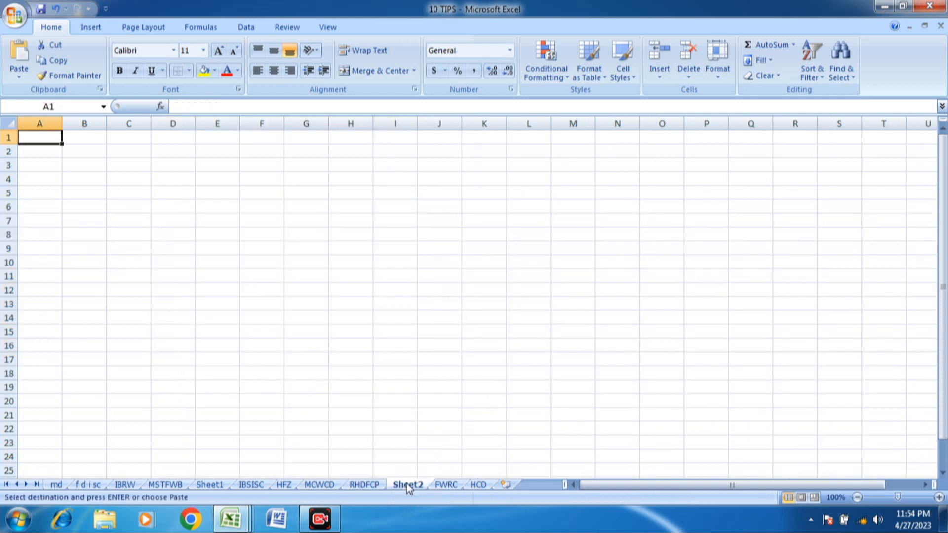
key("ctrl+v")
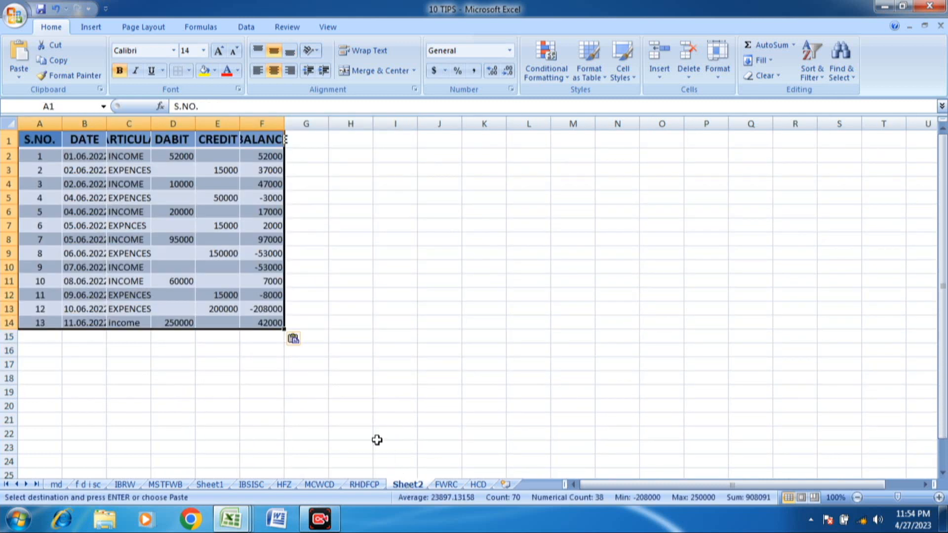
double_click(62, 124)
left_click(166, 198)
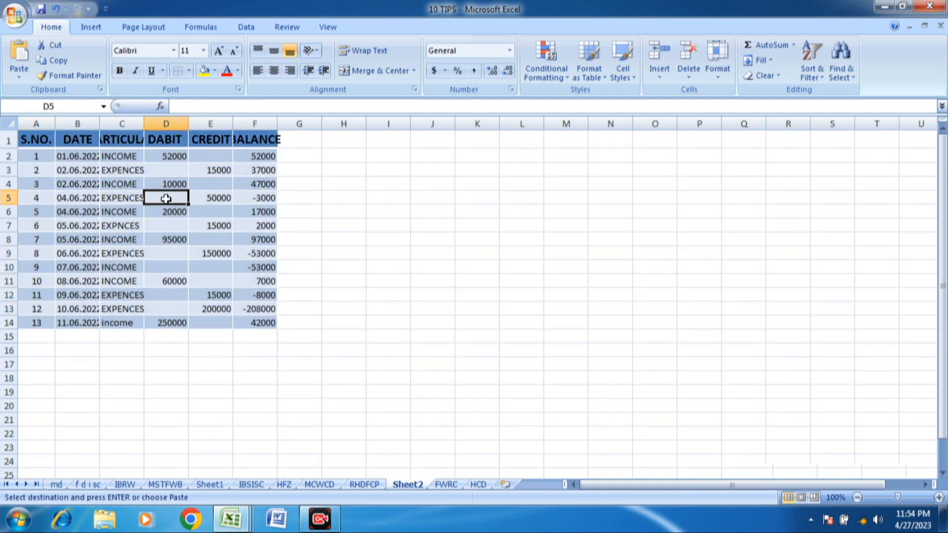
Step: Undo the column autofit and the paste on Sheet2, then return to RHDFCP and clear the copy selection
key("ctrl+z")
key("ctrl+z")
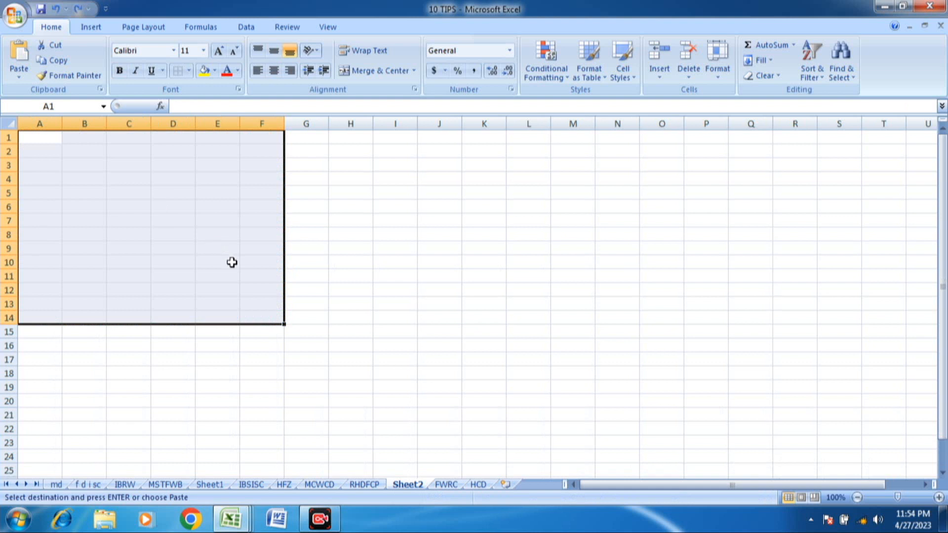
left_click(368, 486)
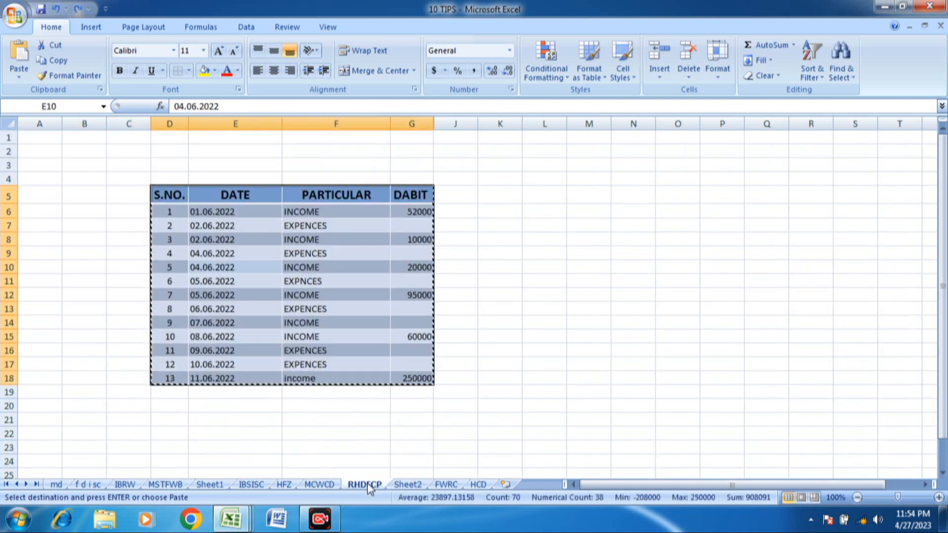
left_click(330, 254)
key("Escape")
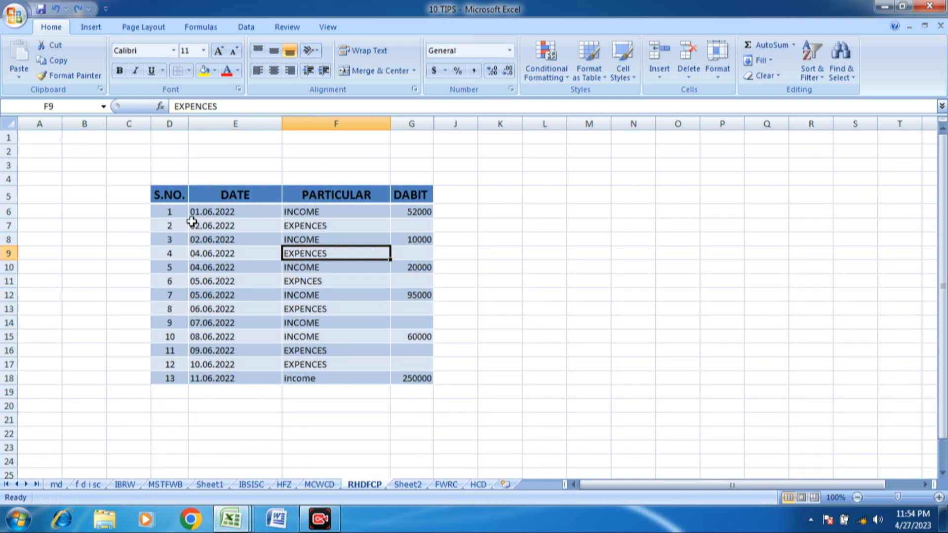
Step: Select only the visible cells of the RHDFCP table using Go To Special with Visible cells only
left_click(204, 213)
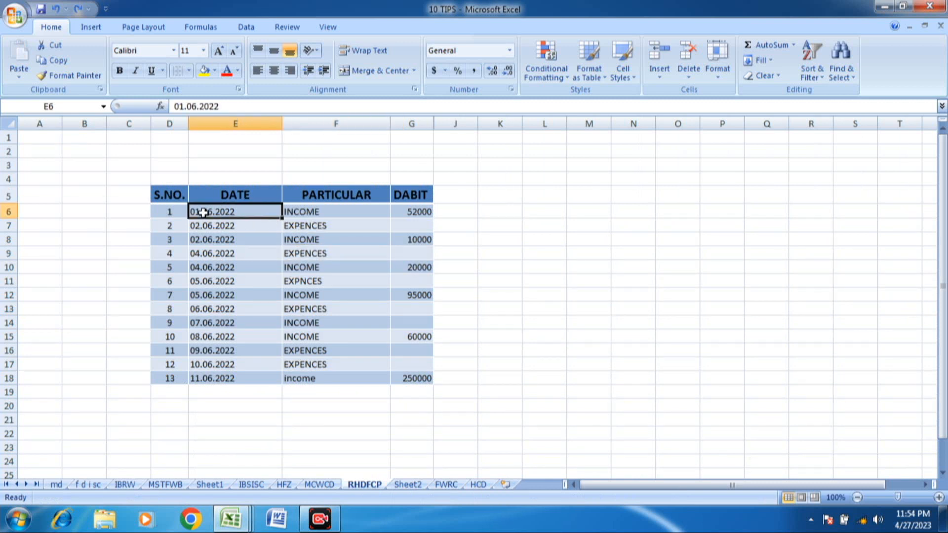
key("ctrl+a")
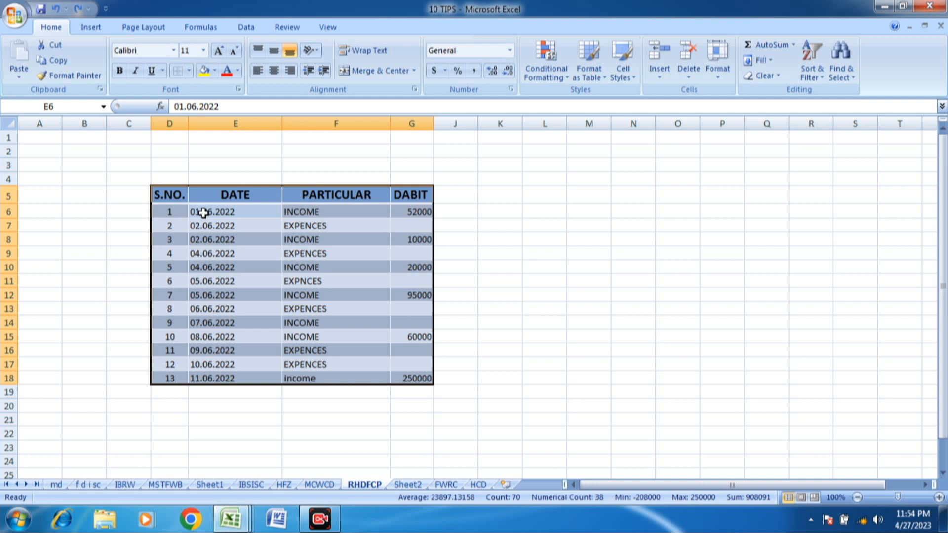
right_click(203, 213)
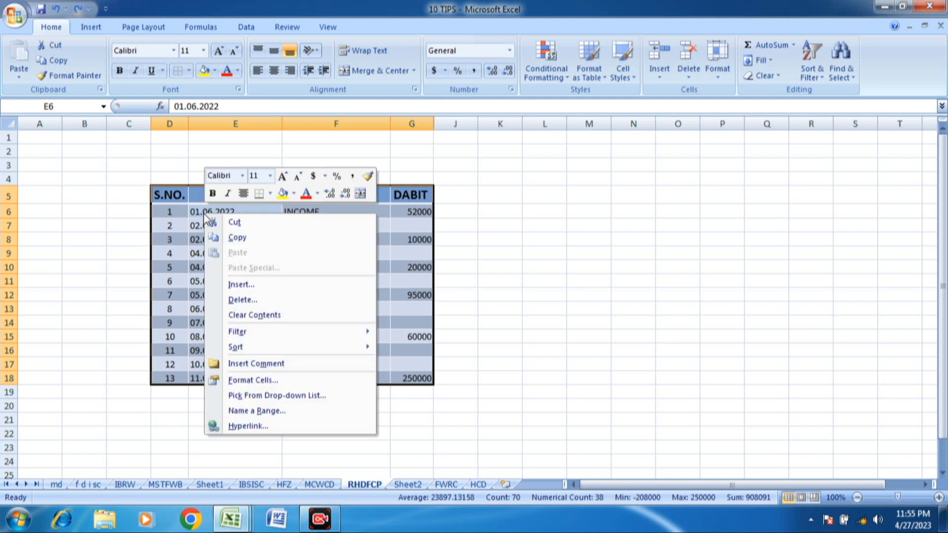
left_click(186, 240)
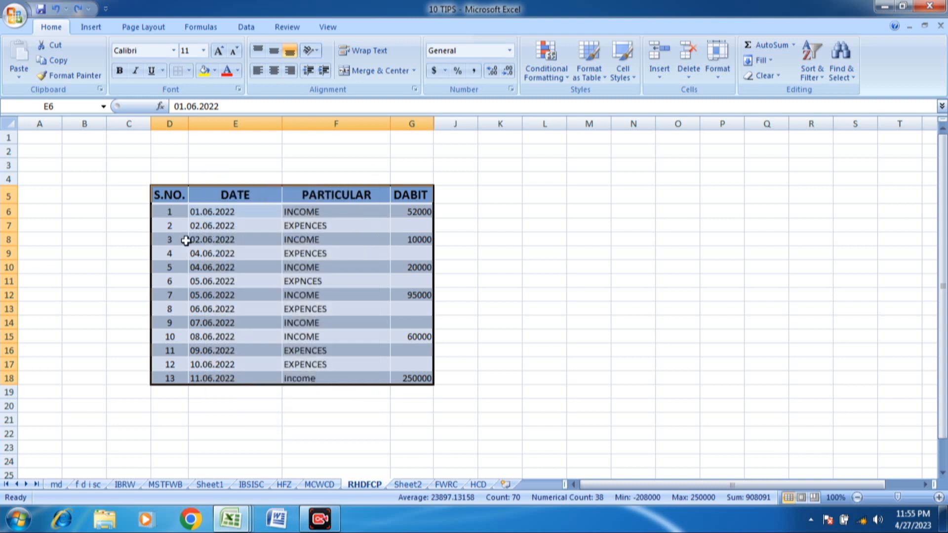
key("ctrl+g")
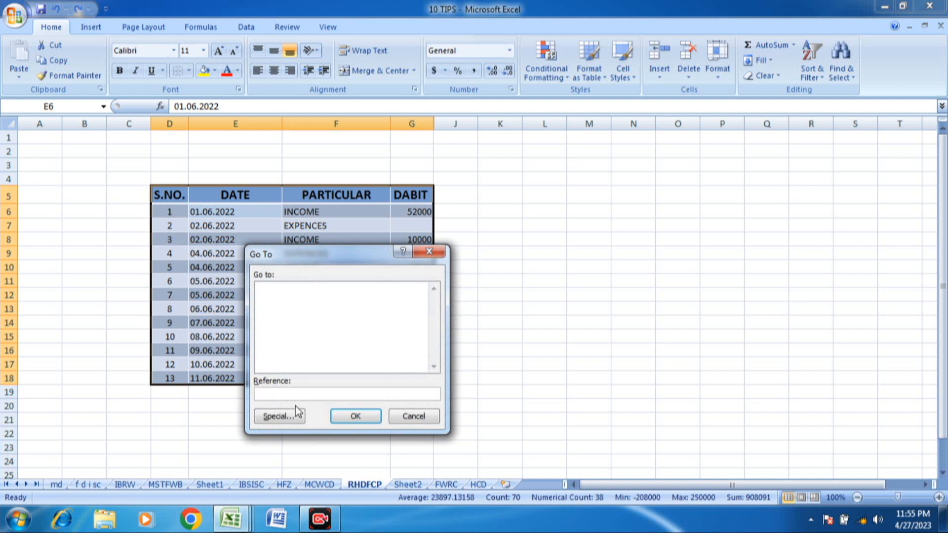
left_click(279, 416)
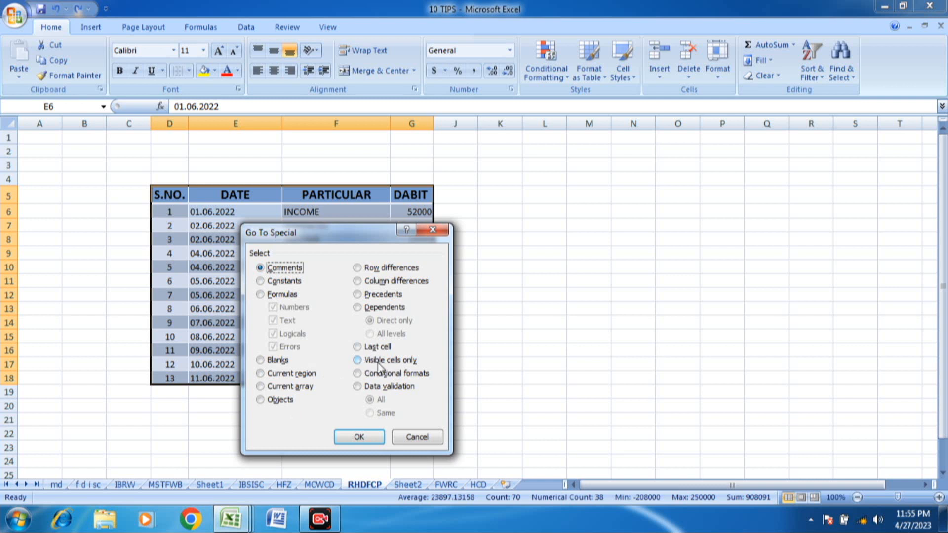
left_click(358, 361)
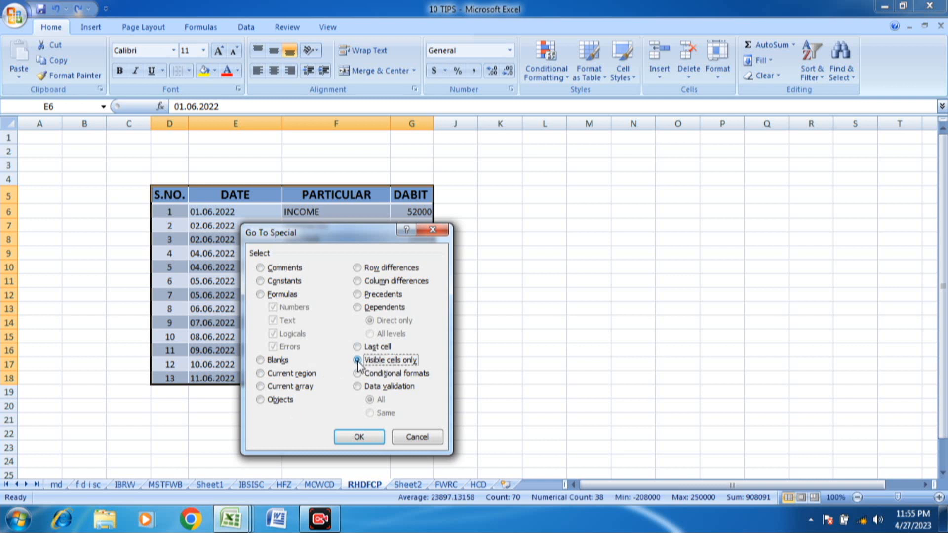
left_click(360, 438)
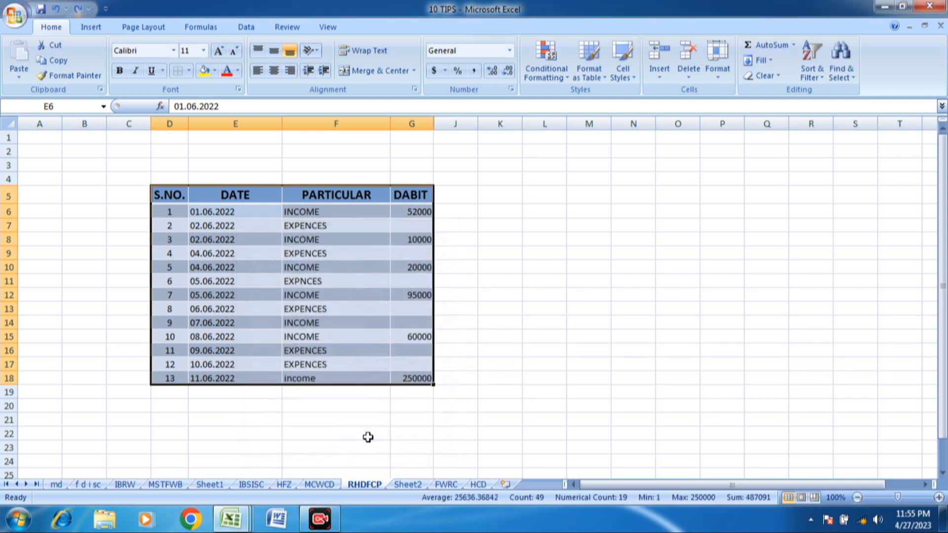
Step: Copy the selected visible cells to Sheet2 starting at H8 and widen the DATE, PARTICULAR and DABIT columns
key("ctrl+c")
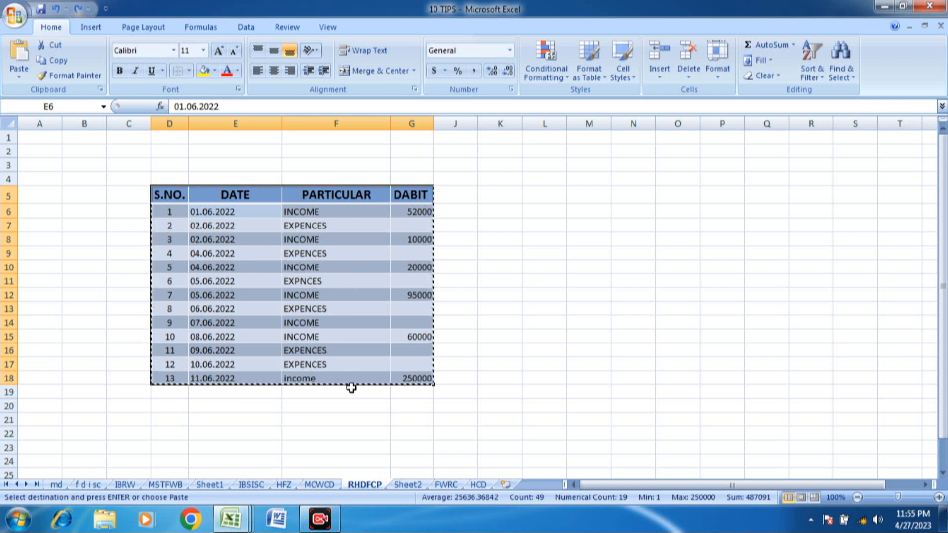
left_click(410, 485)
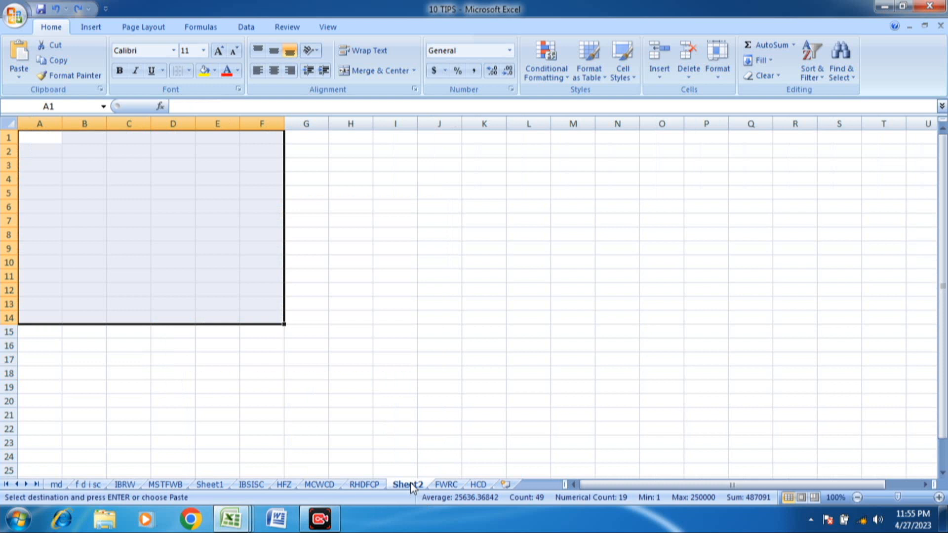
left_click(340, 235)
key("ctrl+v")
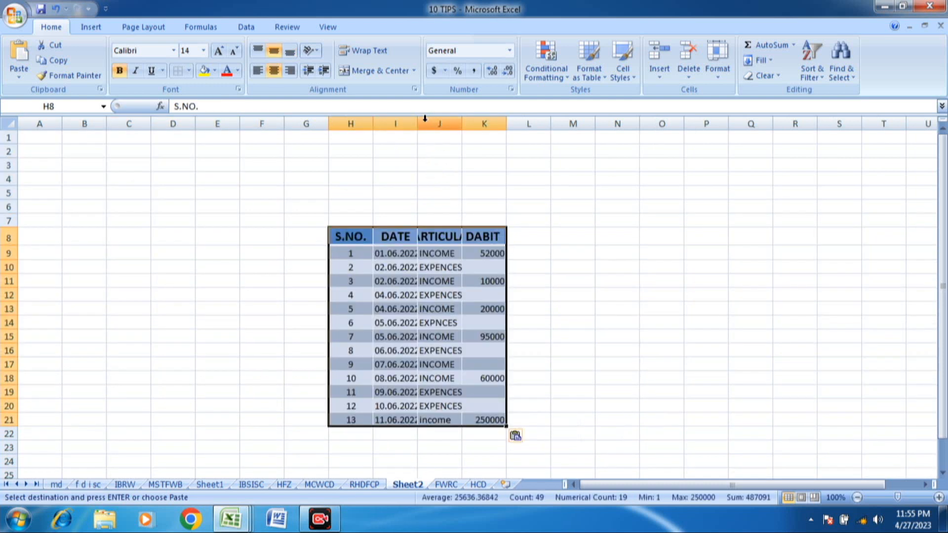
mouse_move(418, 125)
left_mouse_down()
mouse_move(513, 146)
mouse_move(713, 133)
left_mouse_up()
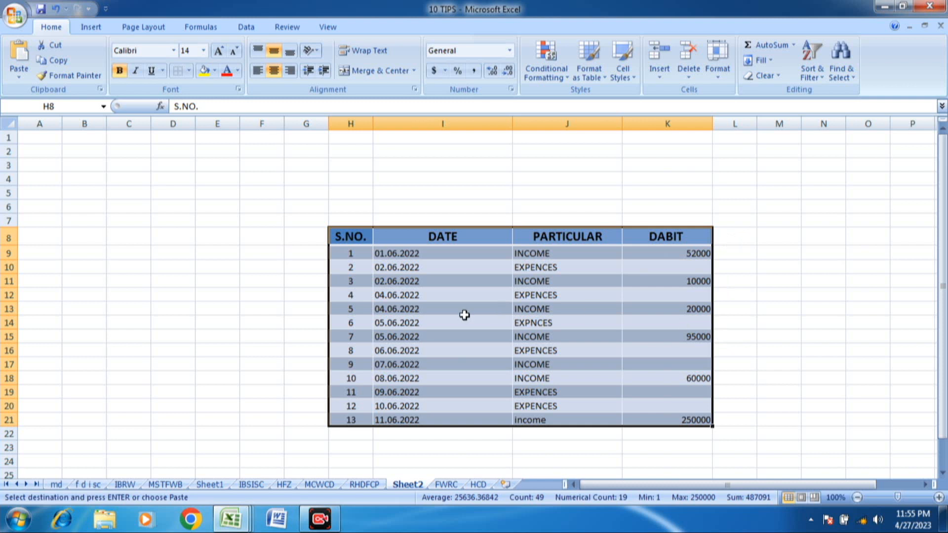
left_click(452, 333)
left_click(414, 291)
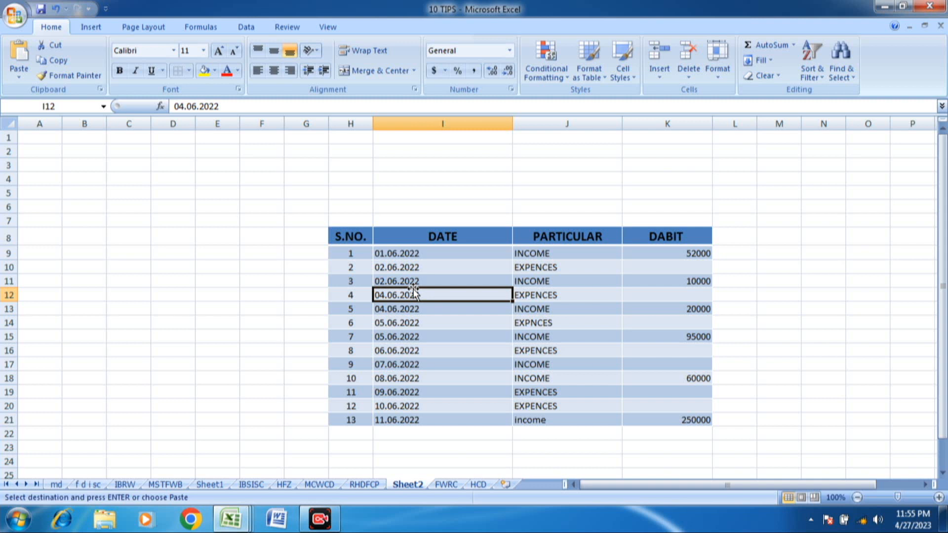
Step: Go to the FWRC sheet and examine the entries in the EMPLOYEE NAME column for repeated names
left_click(448, 486)
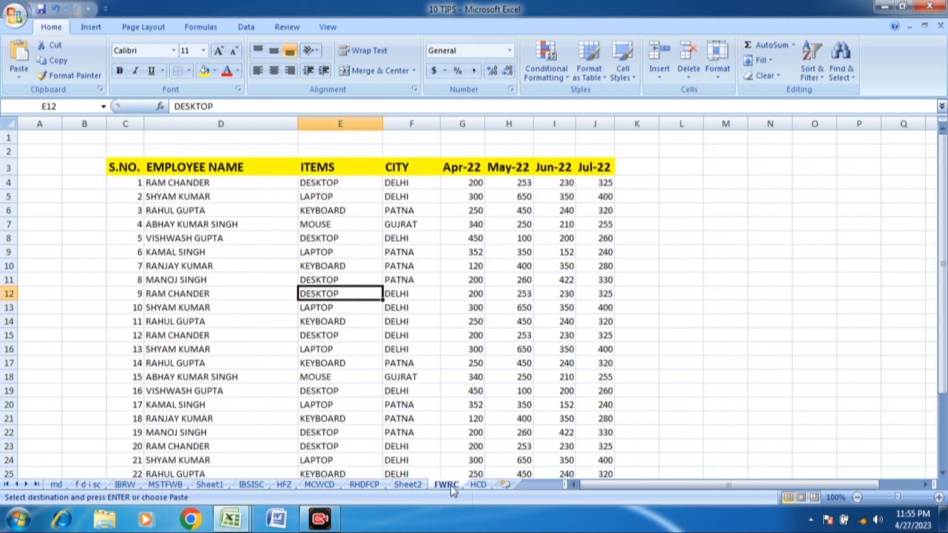
left_click(247, 311)
left_click(160, 184)
mouse_move(943, 191)
left_mouse_down()
mouse_move(942, 267)
mouse_move(942, 187)
left_mouse_up()
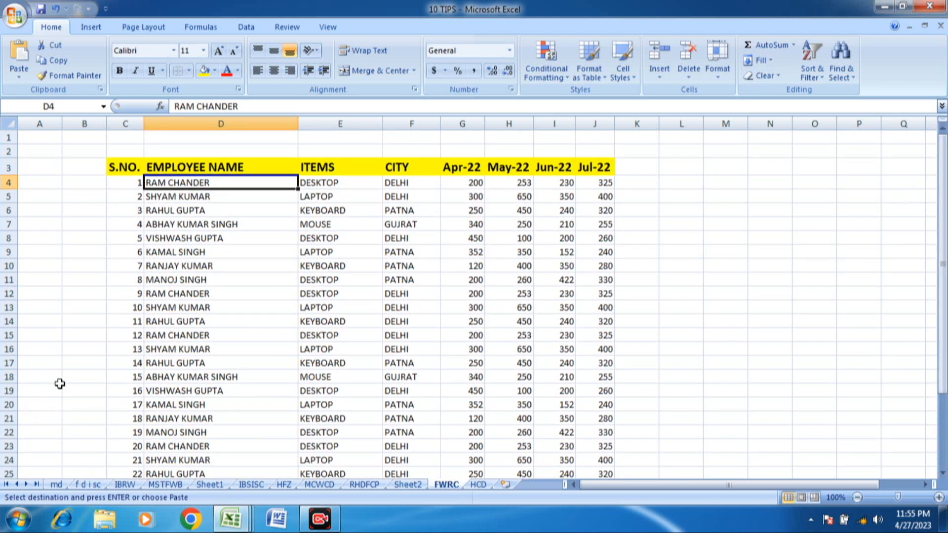
left_click(189, 210)
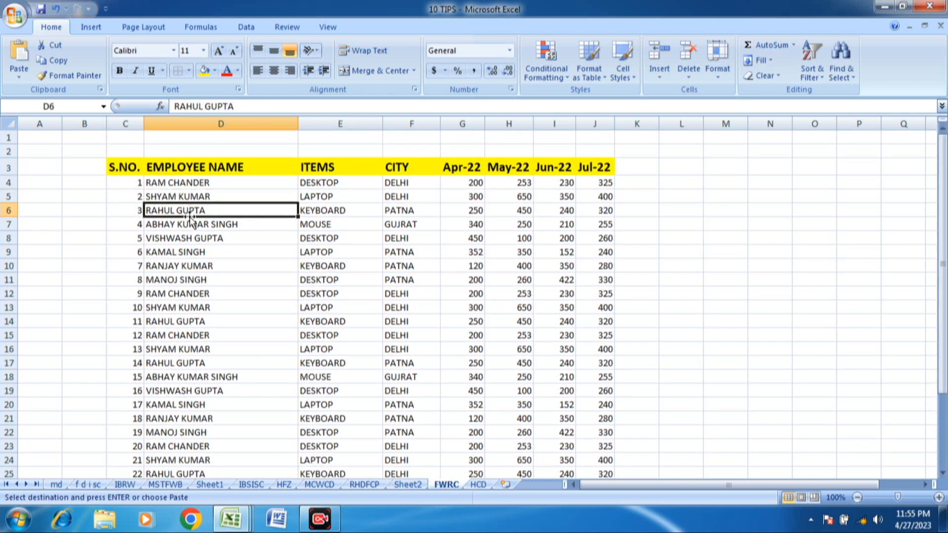
left_click(180, 320)
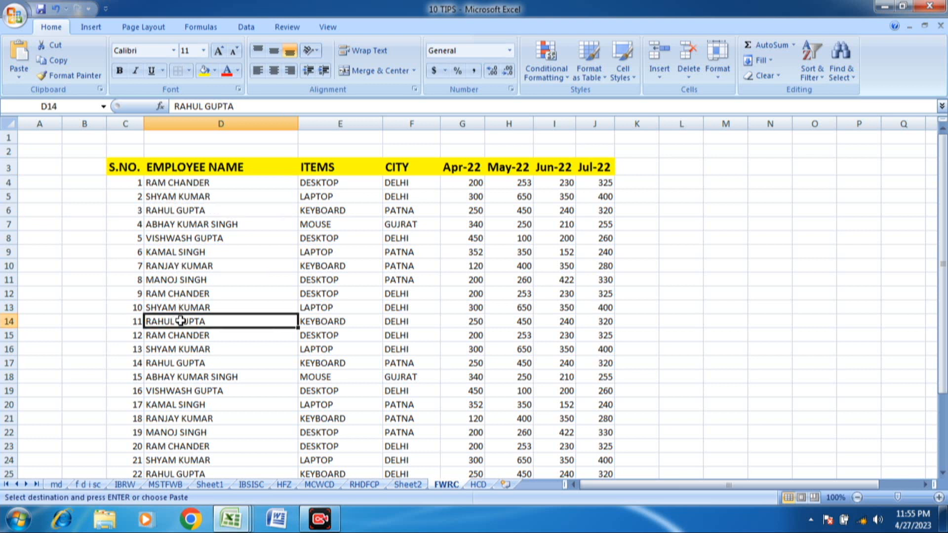
left_click(178, 392)
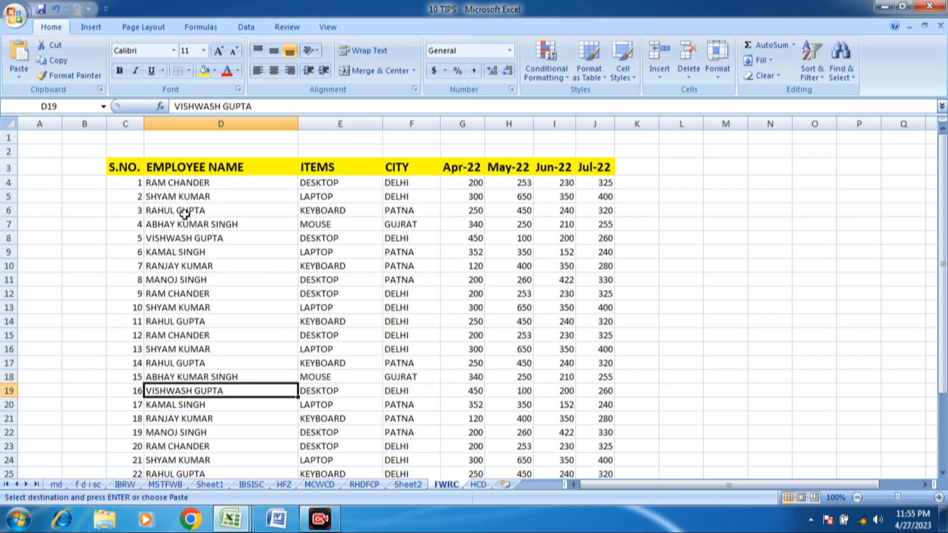
left_click(193, 164)
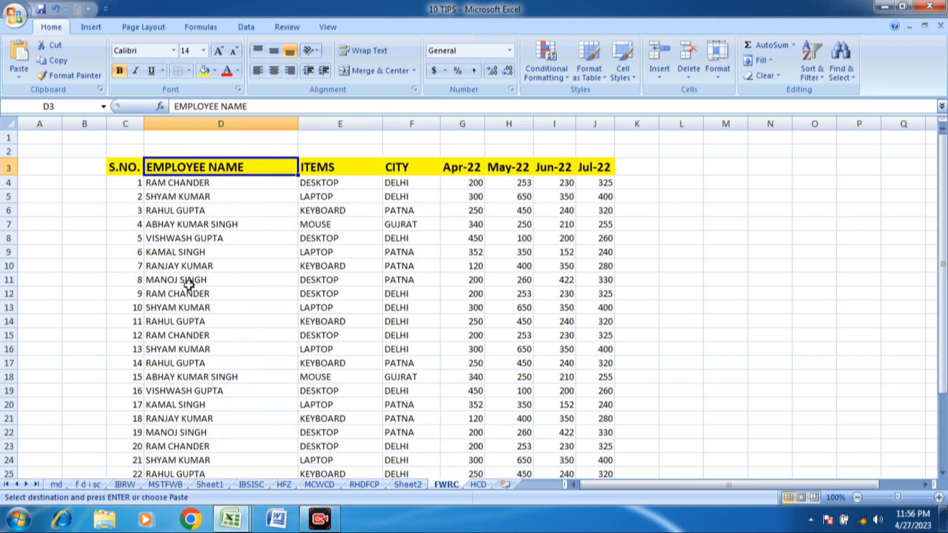
left_click(180, 264)
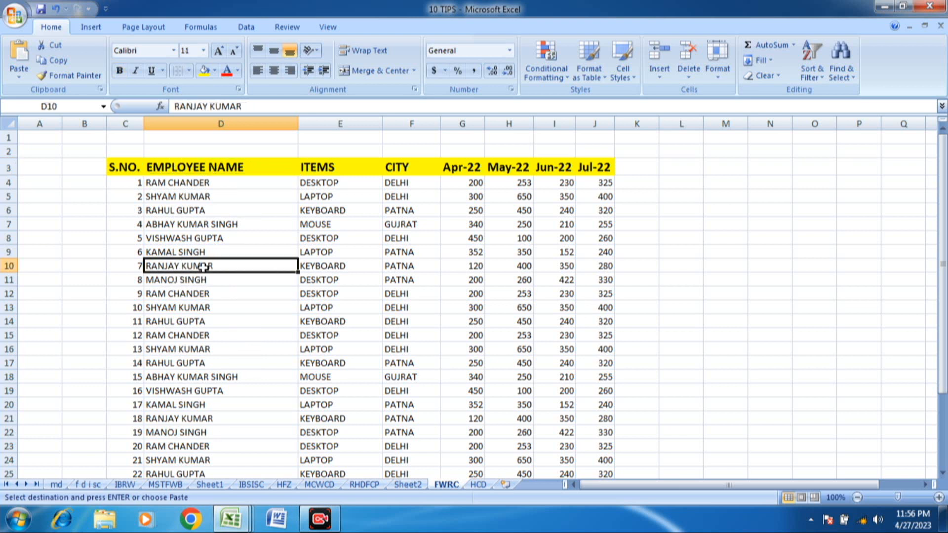
Step: Filter the FWRC table by the value of cell D10 in the EMPLOYEE NAME column, then undo the filter
right_click(203, 268)
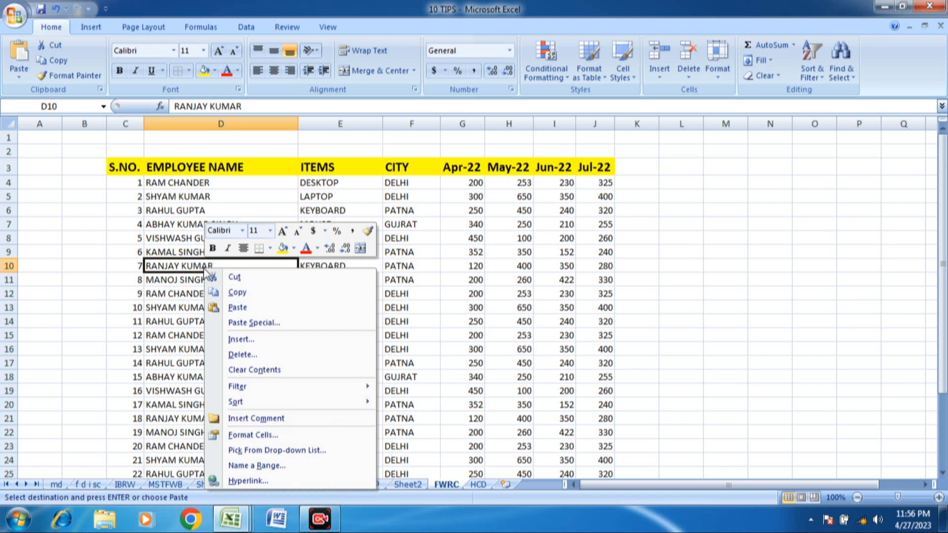
mouse_move(241, 390)
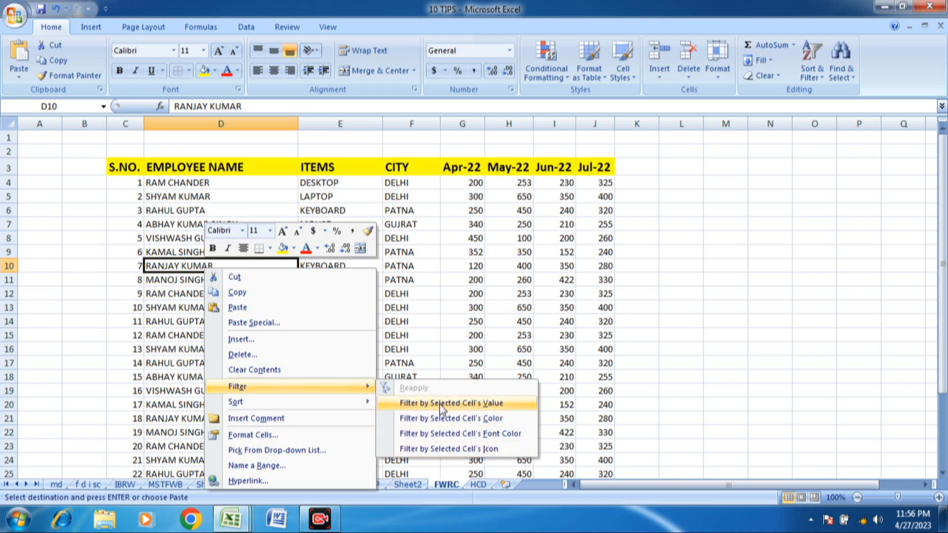
left_click(477, 403)
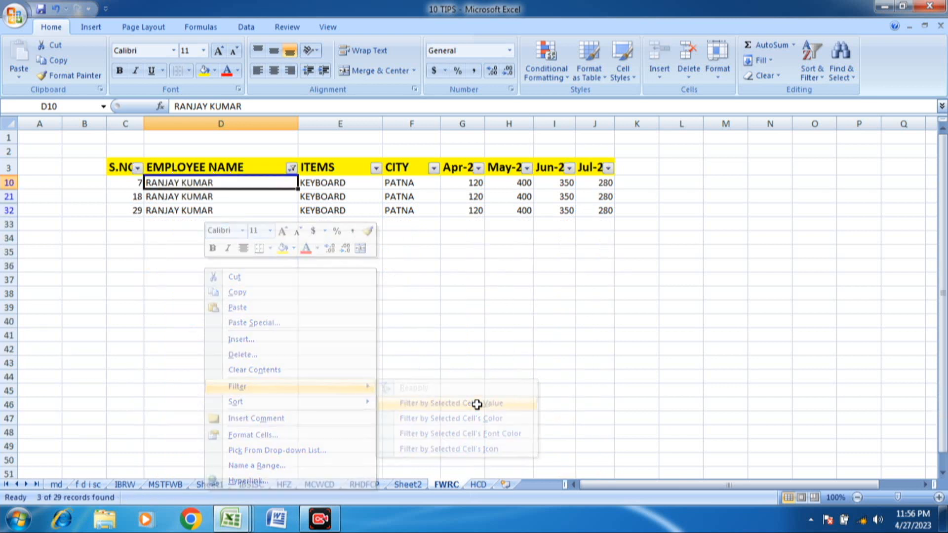
left_click(210, 194)
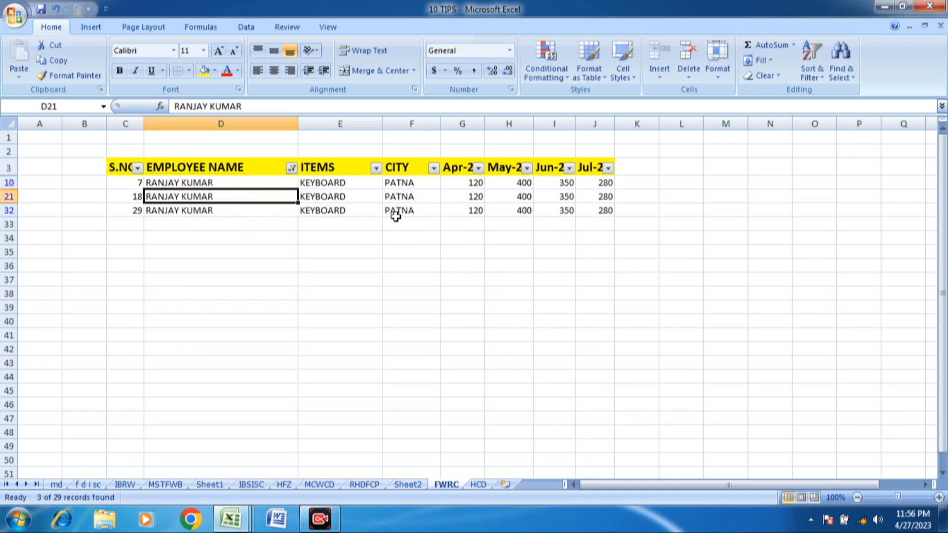
left_click(472, 210)
key("ctrl+c")
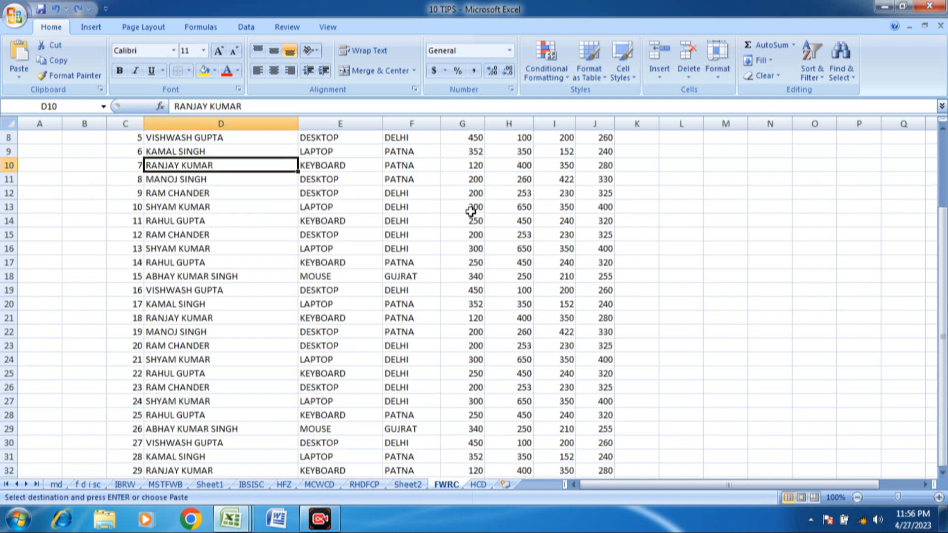
Step: Filter the FWRC table by the selected cell's value PATNA in the CITY column
left_click(387, 235)
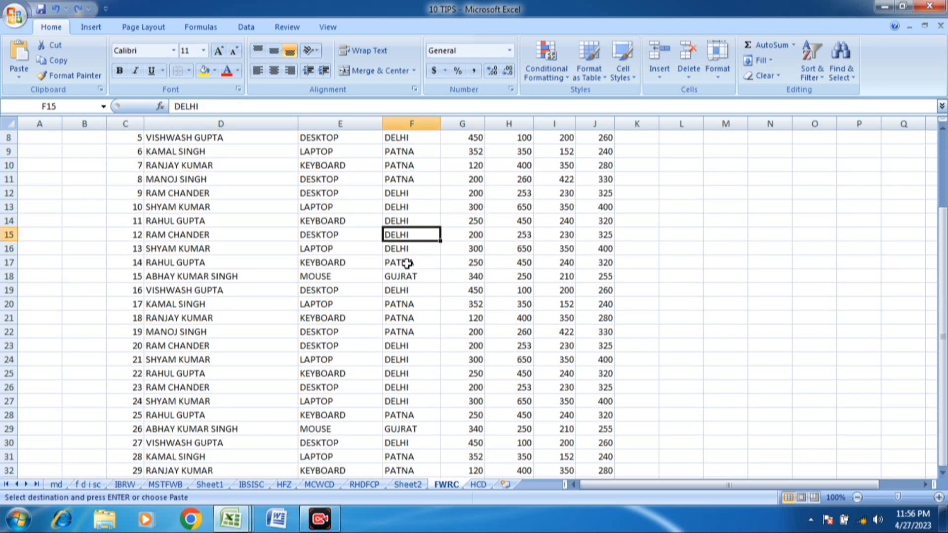
left_click(406, 263)
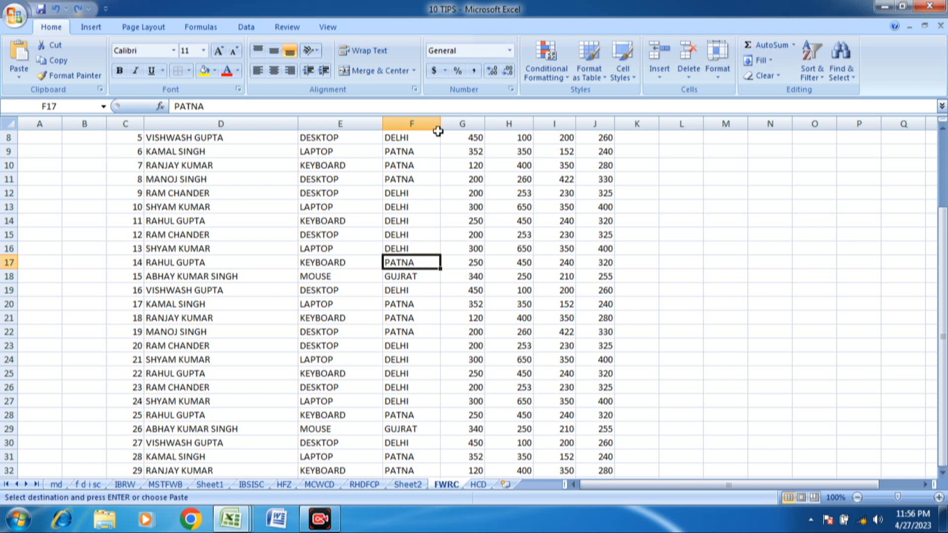
right_click(415, 272)
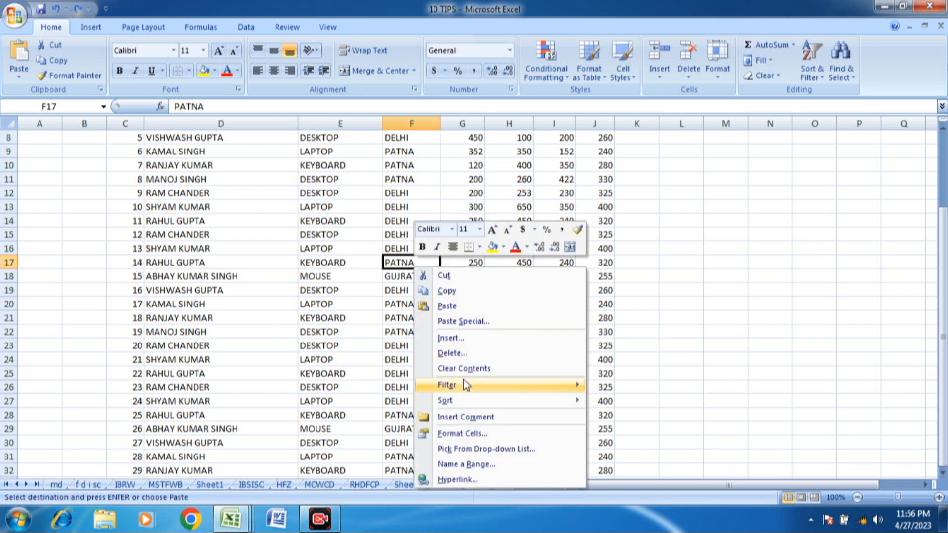
mouse_move(475, 389)
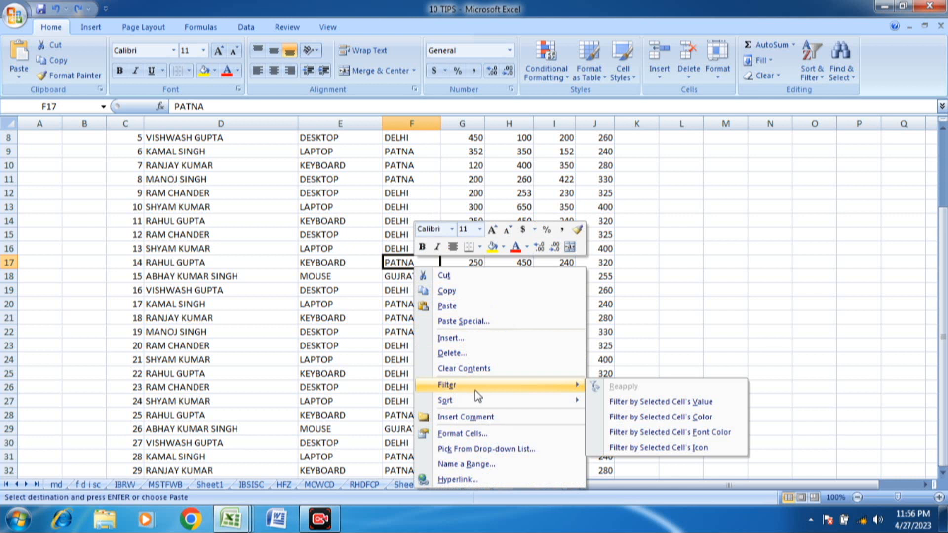
left_click(636, 402)
left_click(384, 155)
left_click(406, 221)
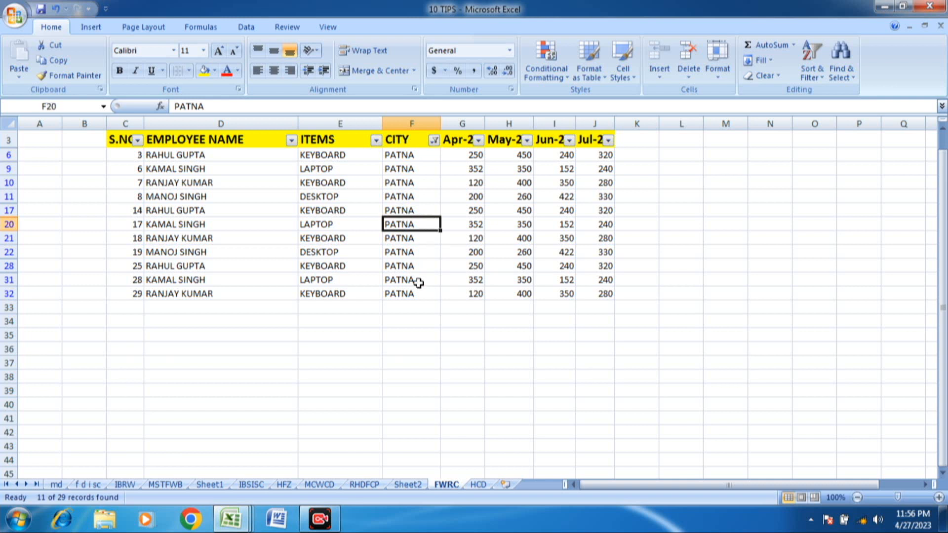
Step: Go to the HCD sheet and examine the block of cells holding the name entries
left_click(479, 485)
left_click(238, 183)
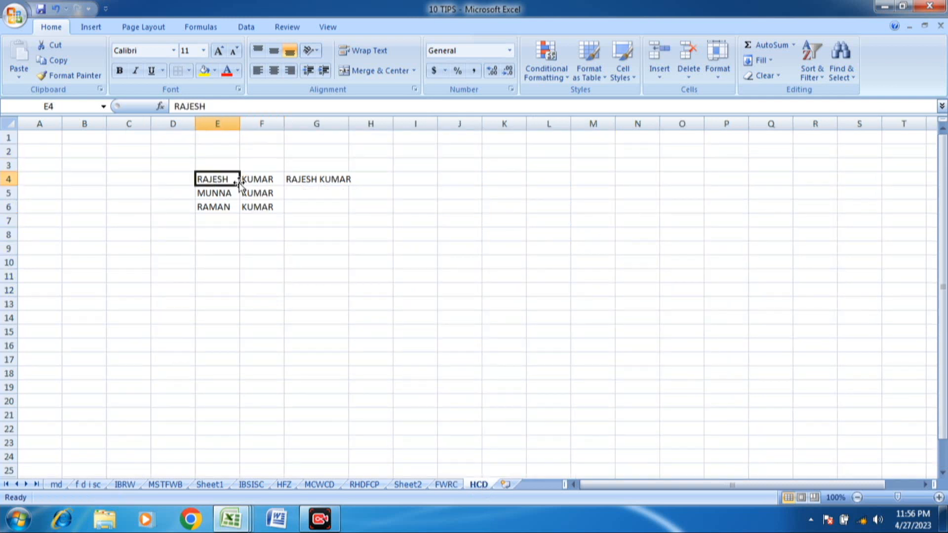
left_click(173, 174)
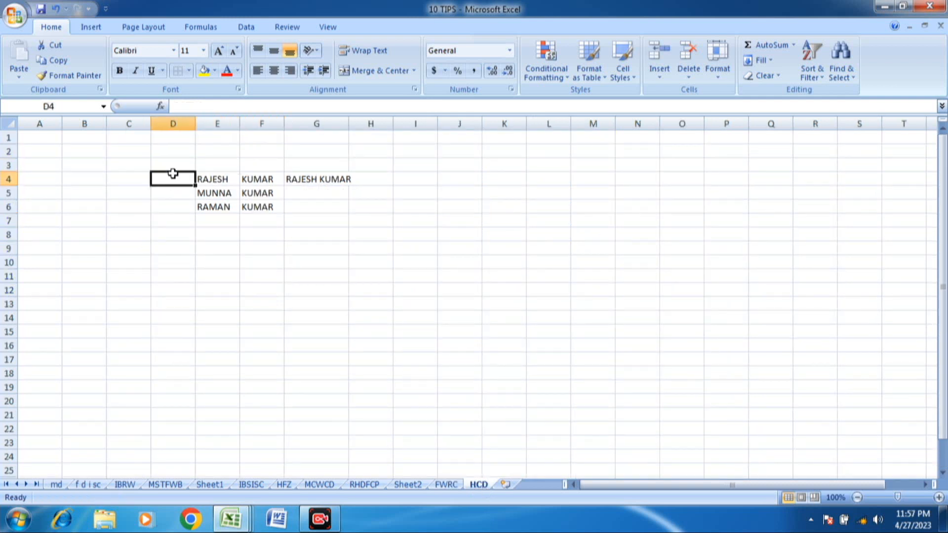
left_click_drag(167, 164, 363, 252)
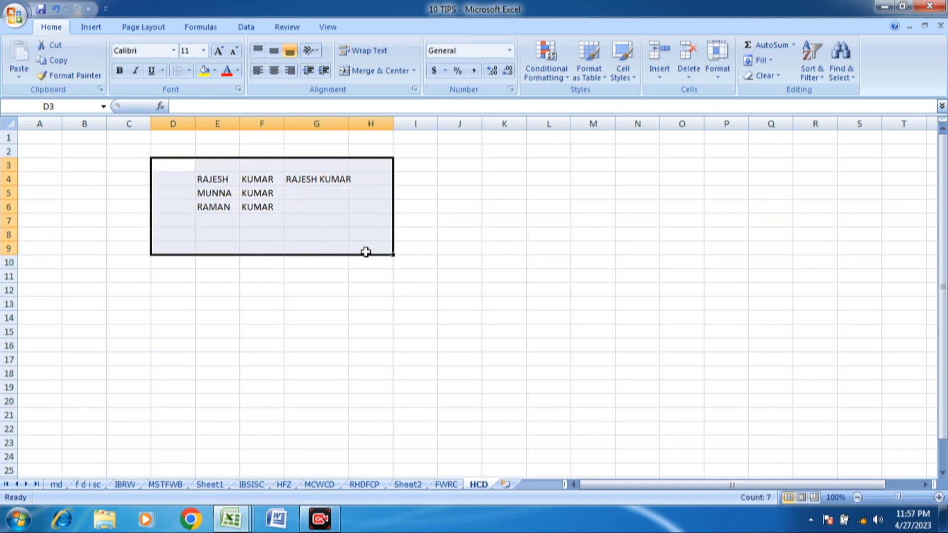
left_click(156, 239)
left_click_drag(174, 153, 421, 244)
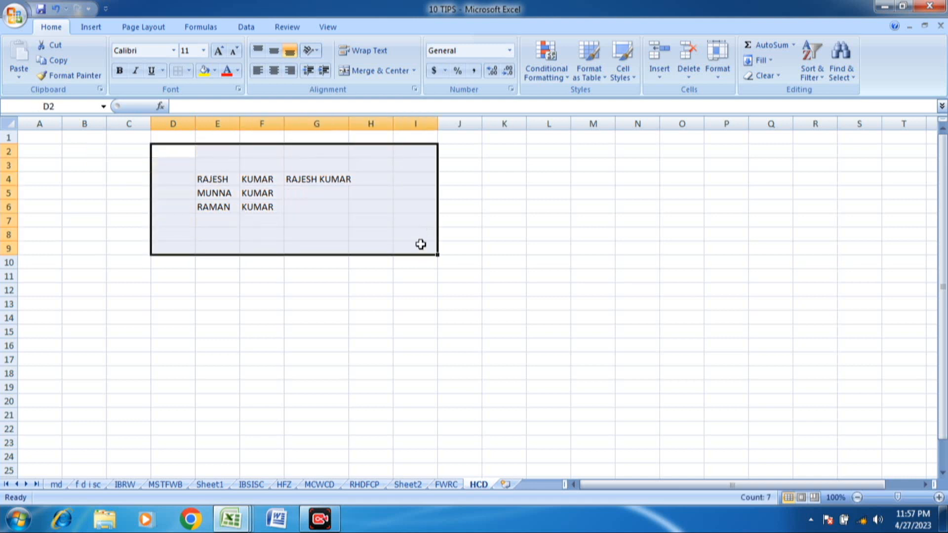
left_click(345, 209)
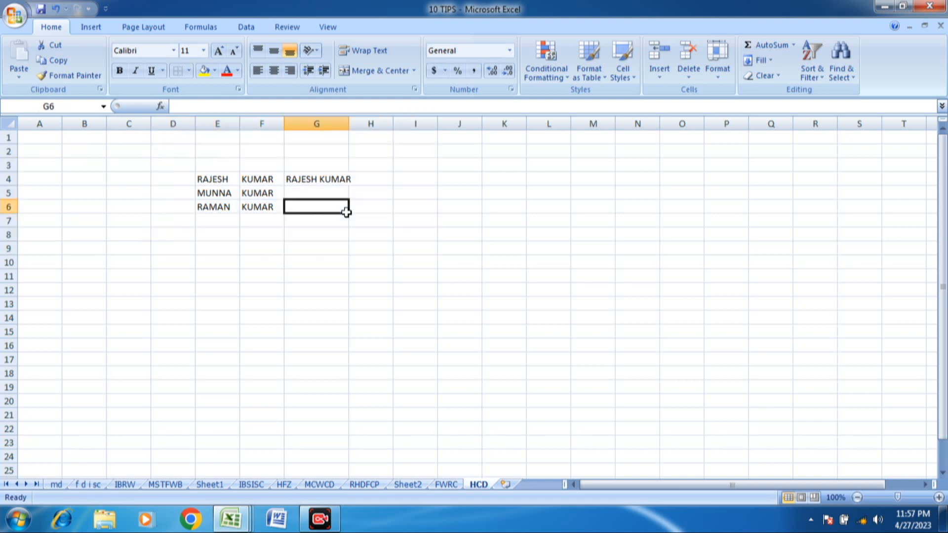
Step: Hide the contents of D3:G8 by applying the custom number format ;;; in Format Cells
left_click_drag(168, 170, 315, 237)
right_click(283, 212)
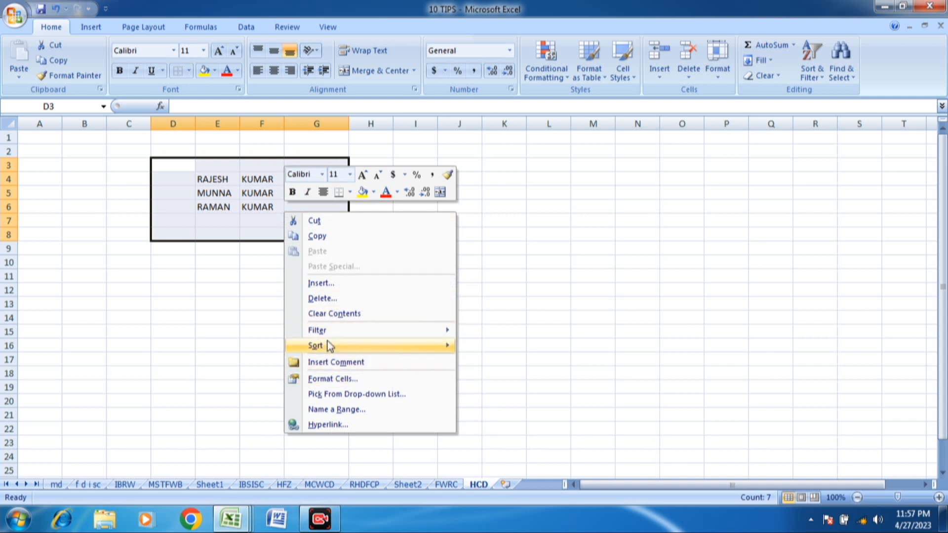
left_click(340, 379)
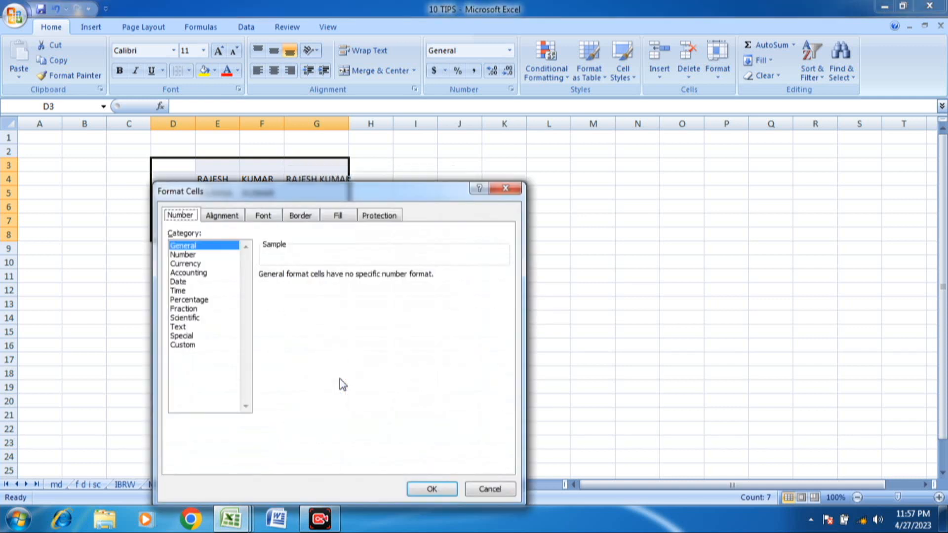
left_click(197, 344)
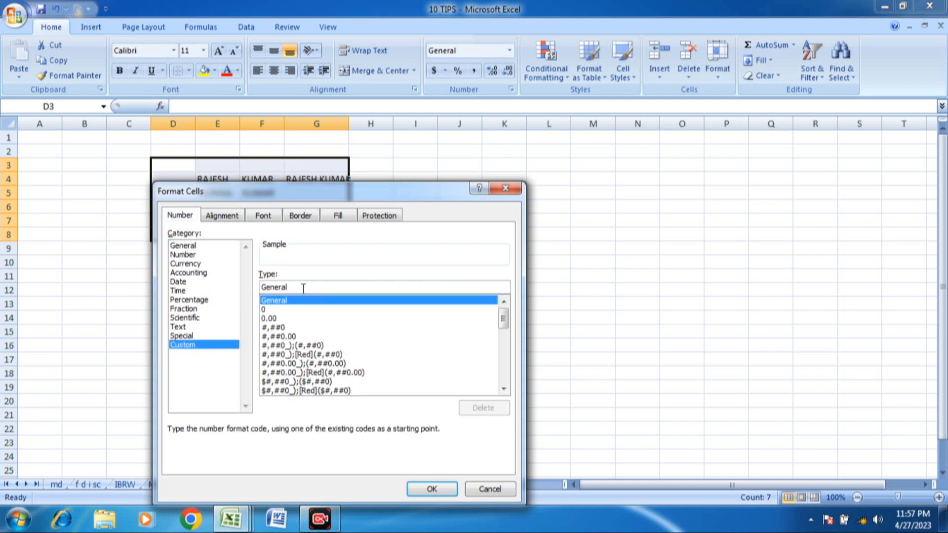
left_click(303, 288)
key("BackSpace")
key("BackSpace")
key("BackSpace")
key("BackSpace")
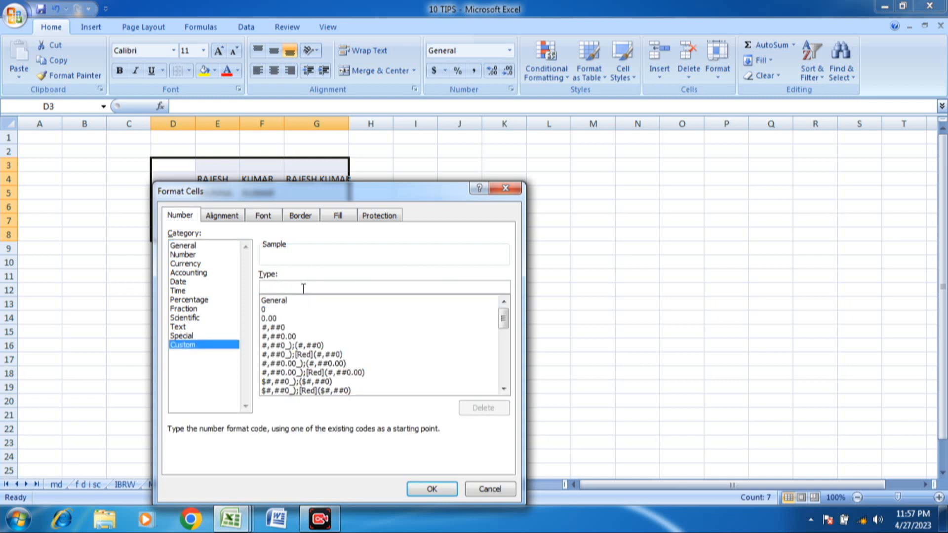
type(";;")
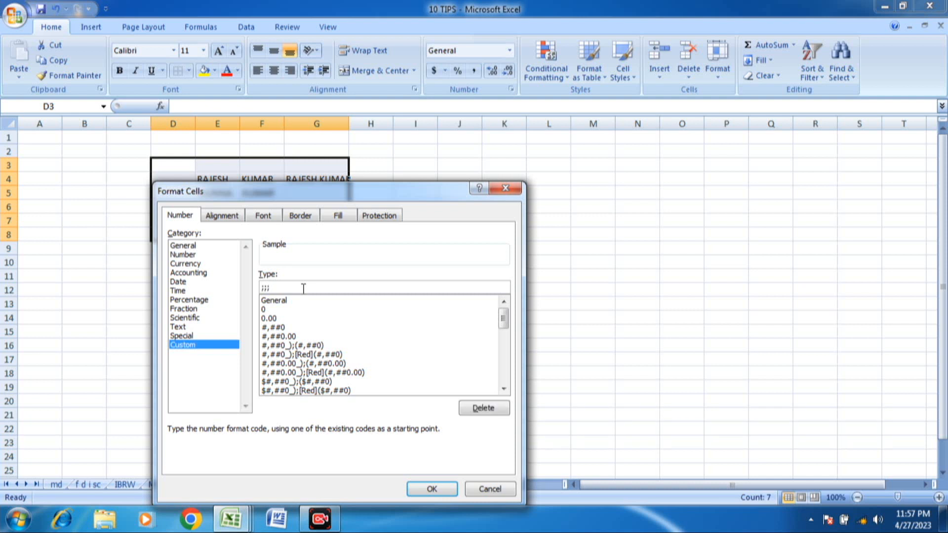
type(";")
key("Return")
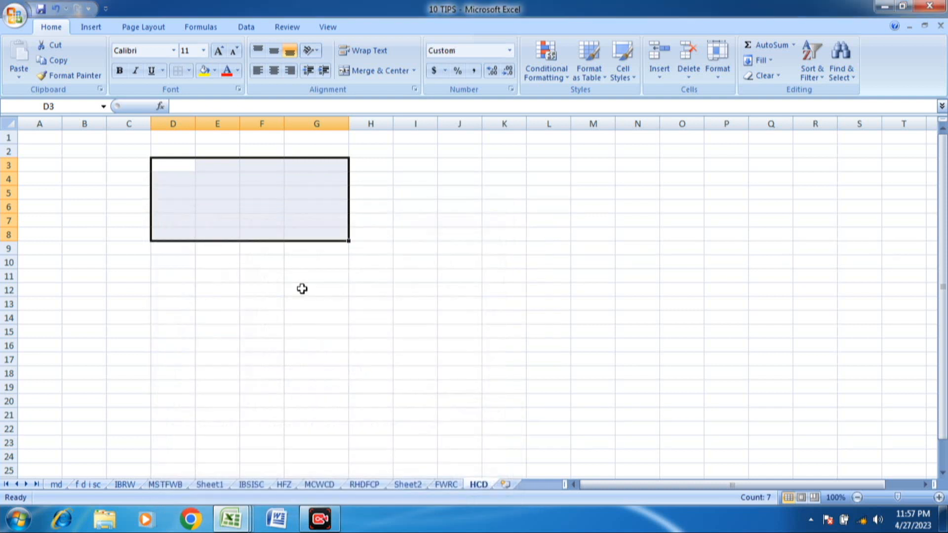
Step: Inspect the hidden cells in rows 5 and 6 through the formula bar, and undo the custom number format
left_click(265, 194)
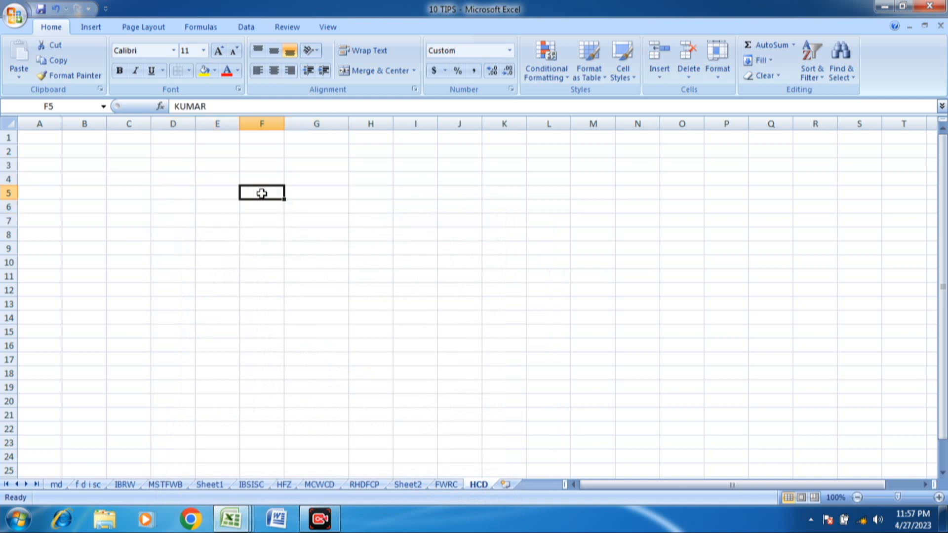
left_click(222, 193)
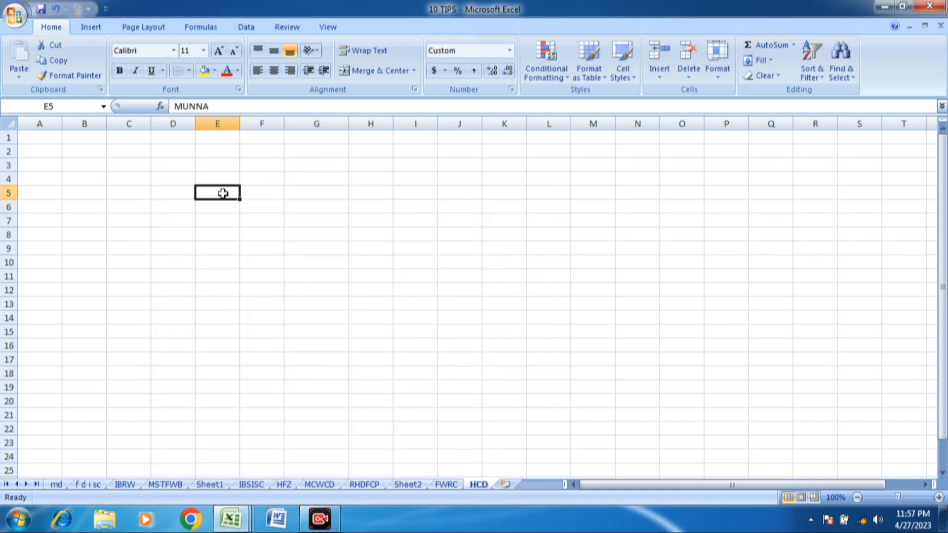
left_click(249, 196)
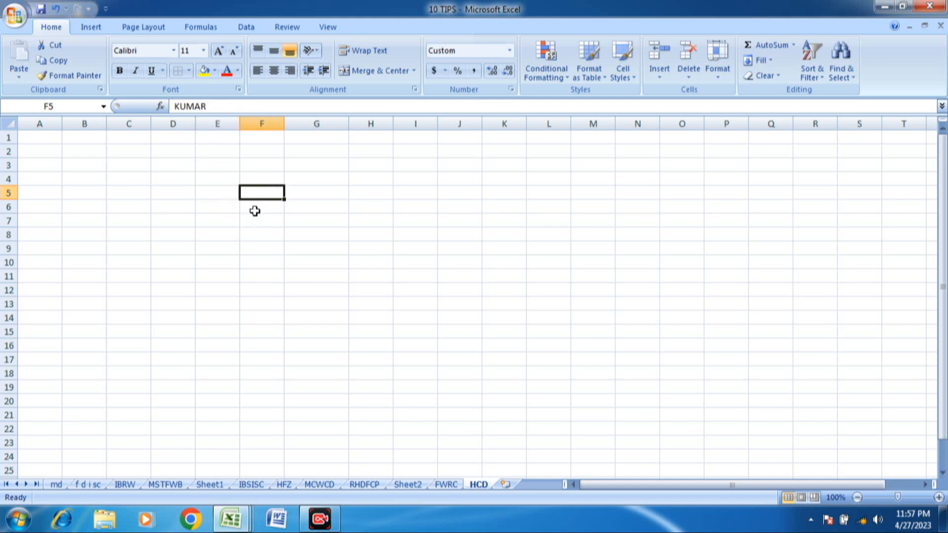
left_click(236, 208)
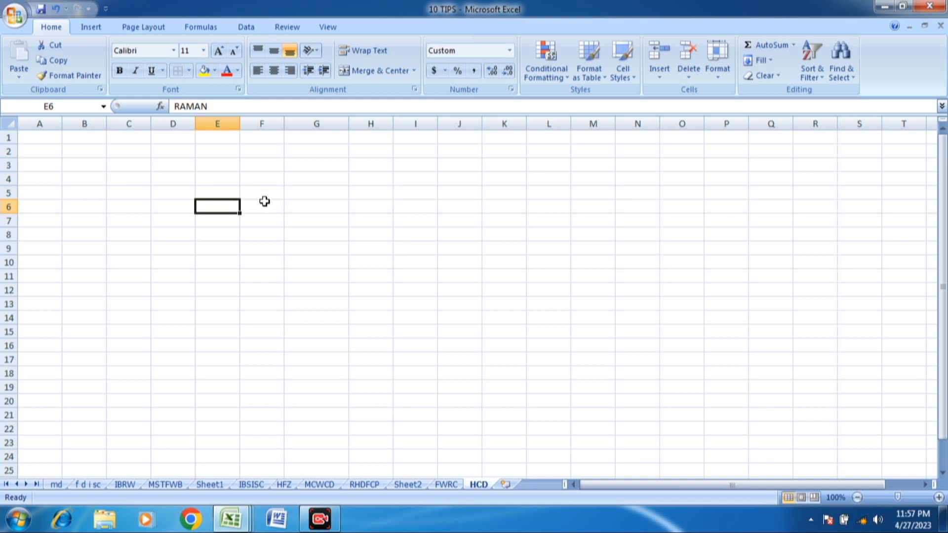
key("ctrl+z")
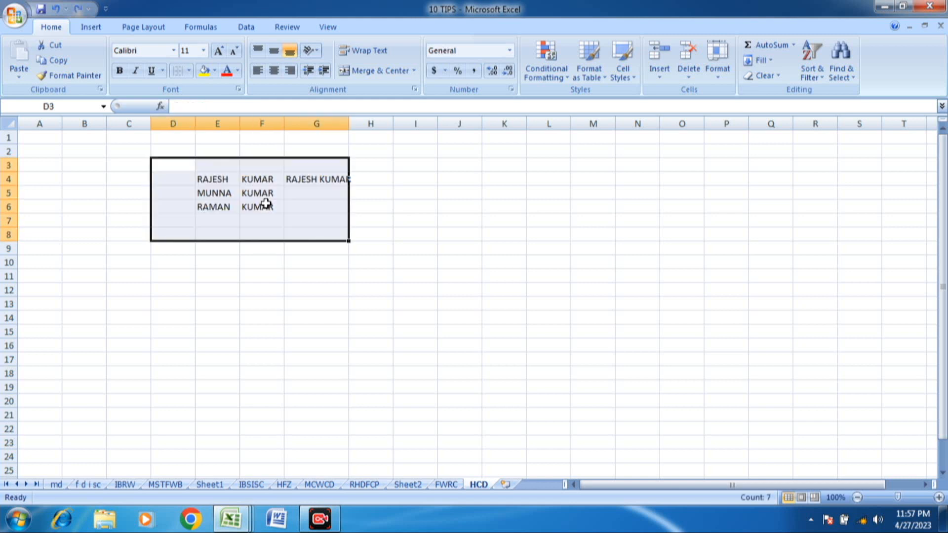
left_click(250, 231)
left_click(197, 206)
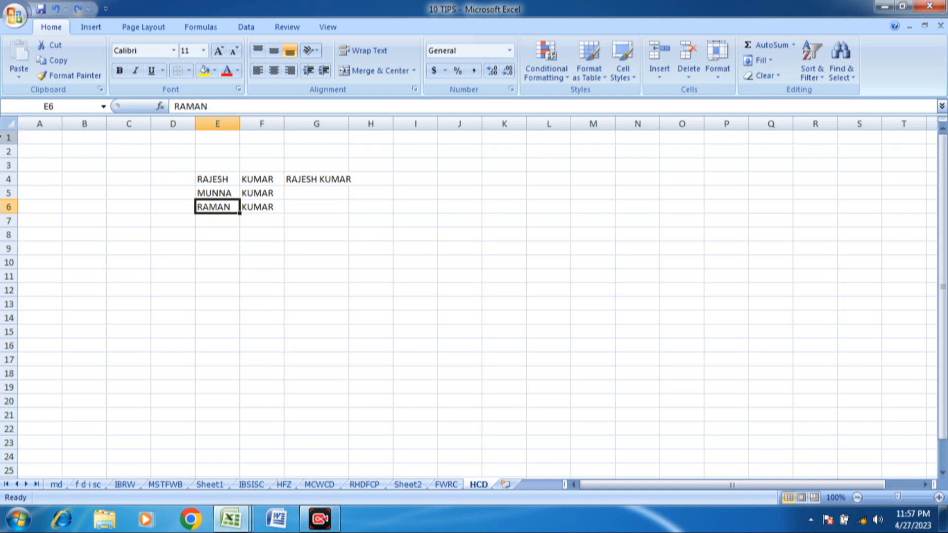
Step: Apply the custom number format ;;; to all cells of the HCD sheet to hide their contents
left_click(10, 125)
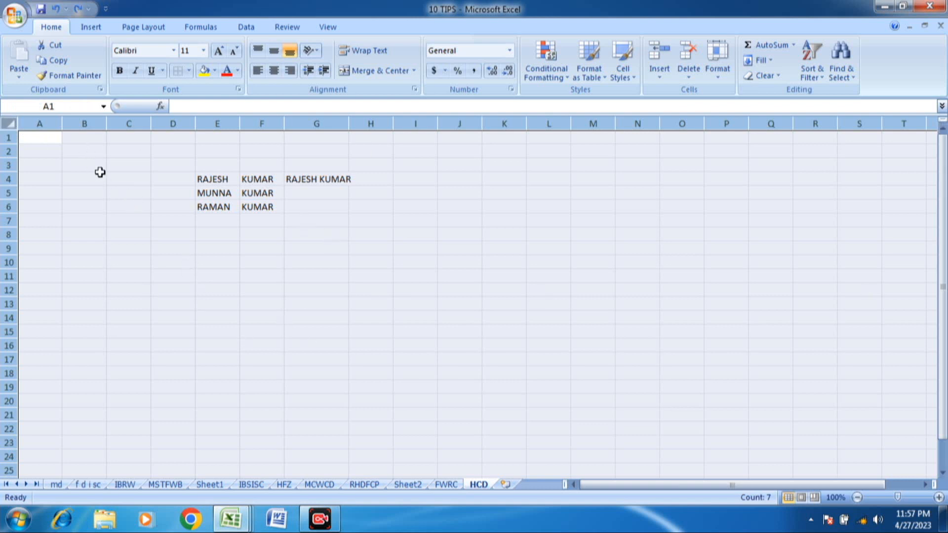
key("ctrl+1")
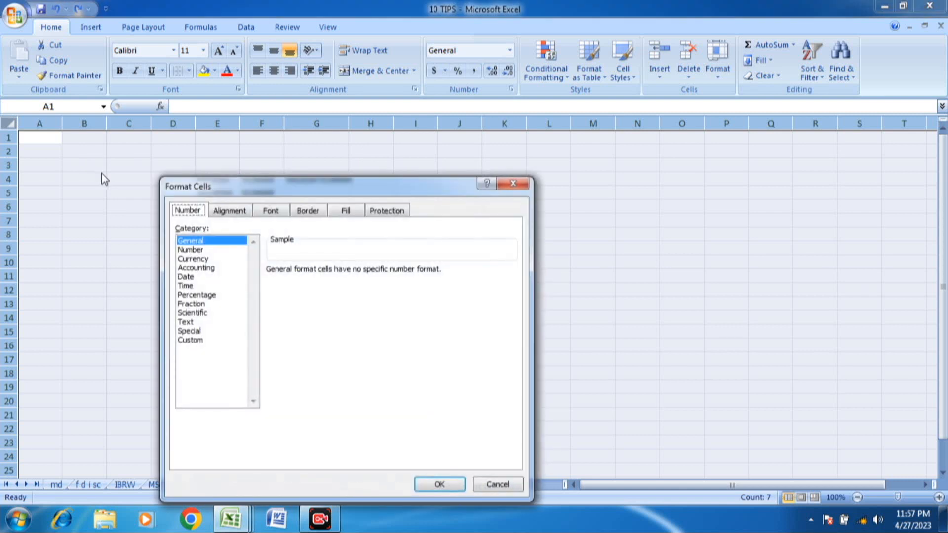
left_click(200, 342)
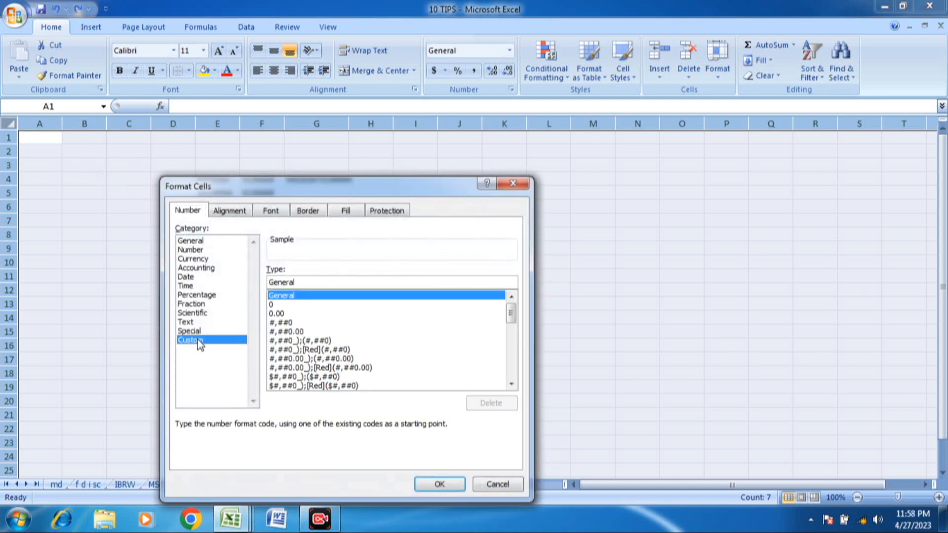
left_click(313, 283)
key("BackSpace")
key("BackSpace")
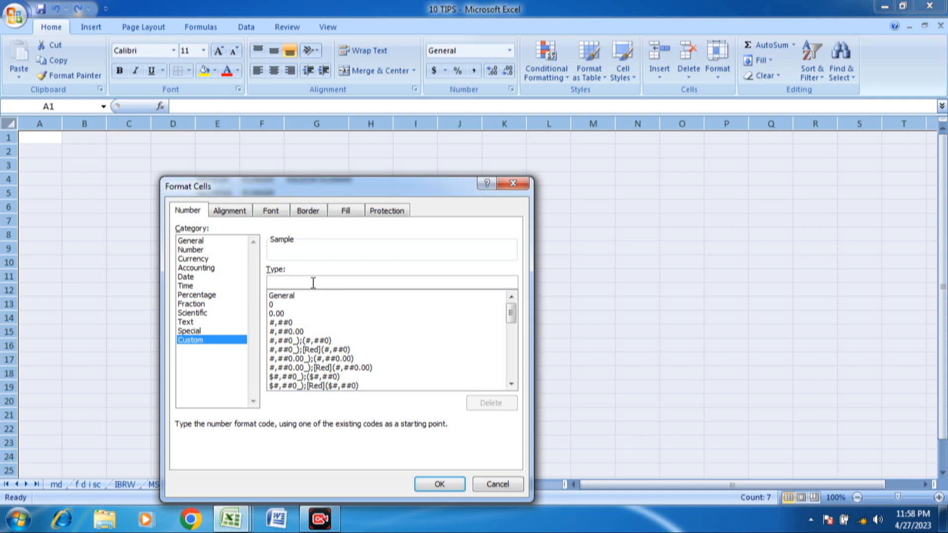
type(";")
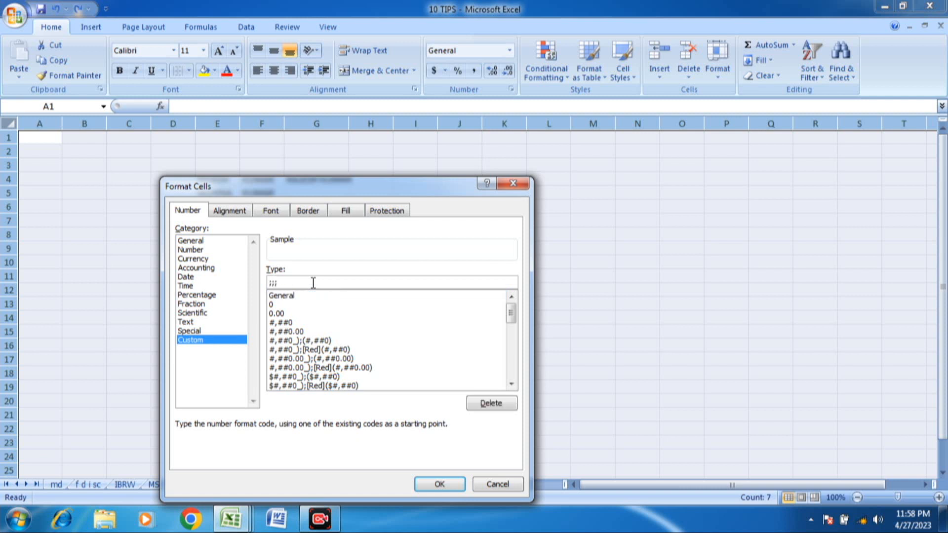
type(";;")
left_click(441, 485)
Step: Enter DSFGH, SFDSF, BNBVM, NBN and HVJK in C6:C10, leave C11 blank, and enter HJB in C12
left_click(150, 212)
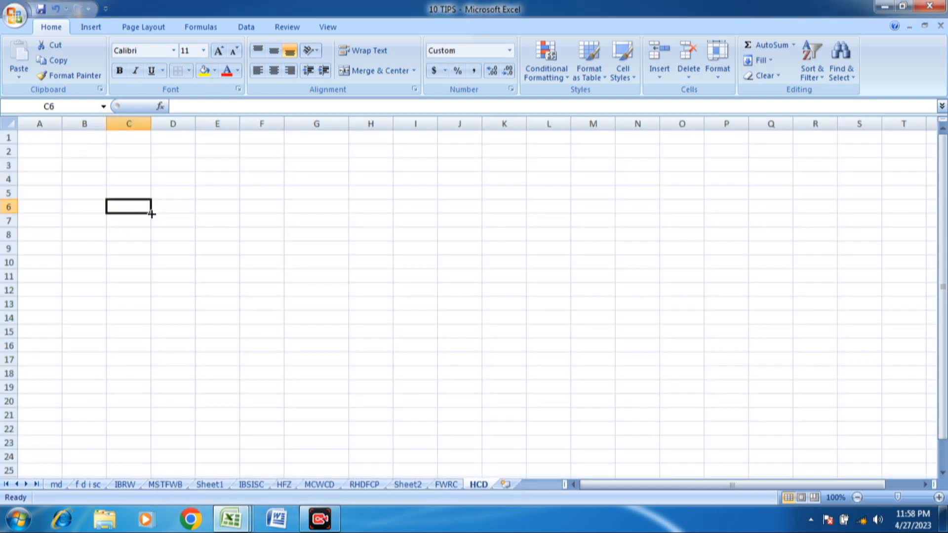
type("DSFGH")
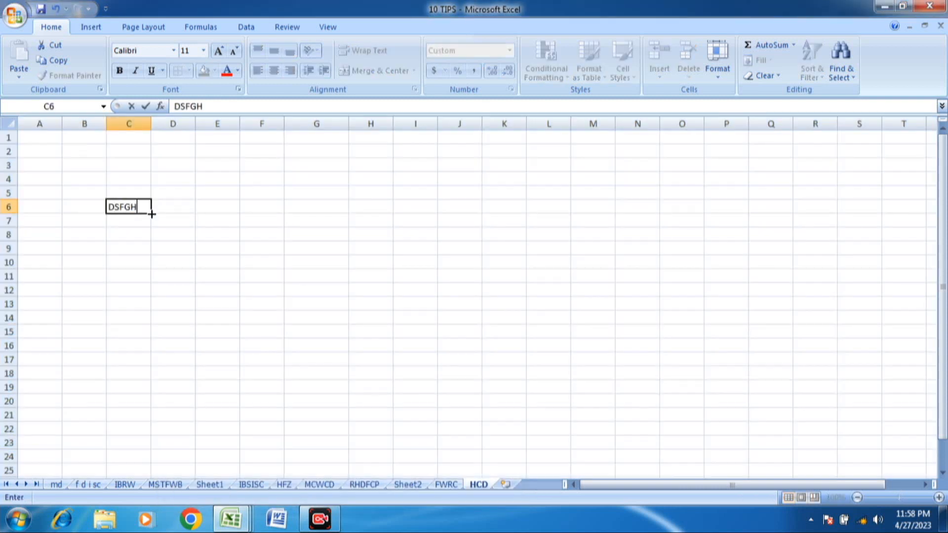
key("Return")
type("SFDSF")
key("Return")
type("BNBVM")
key("Return")
type("NBN")
key("Return")
type("HVJK")
key("Return")
key("Return")
type("HJB")
key("Return")
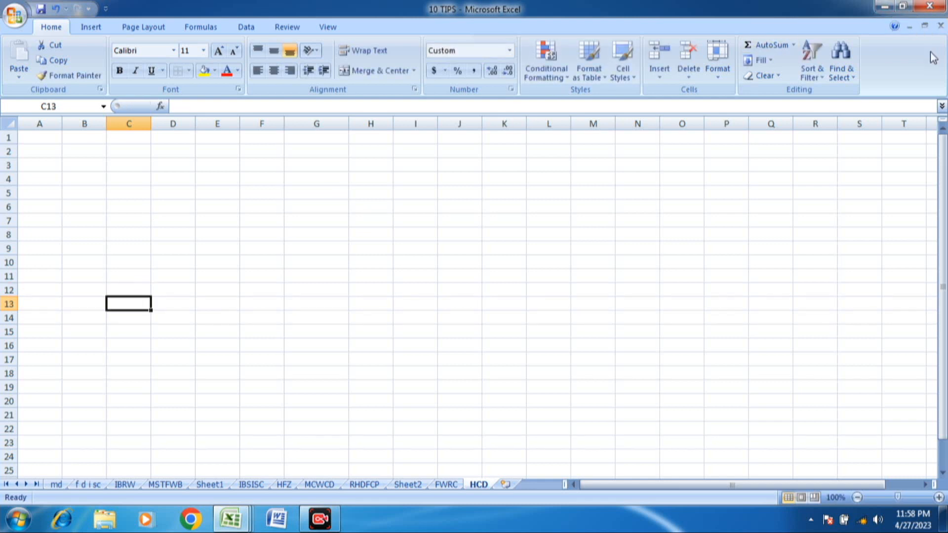
Step: Review the MCWCD, IBSISC, Sheet1, MSTFWB, IBRW, f d i sc and md sheets in turn
left_click(319, 487)
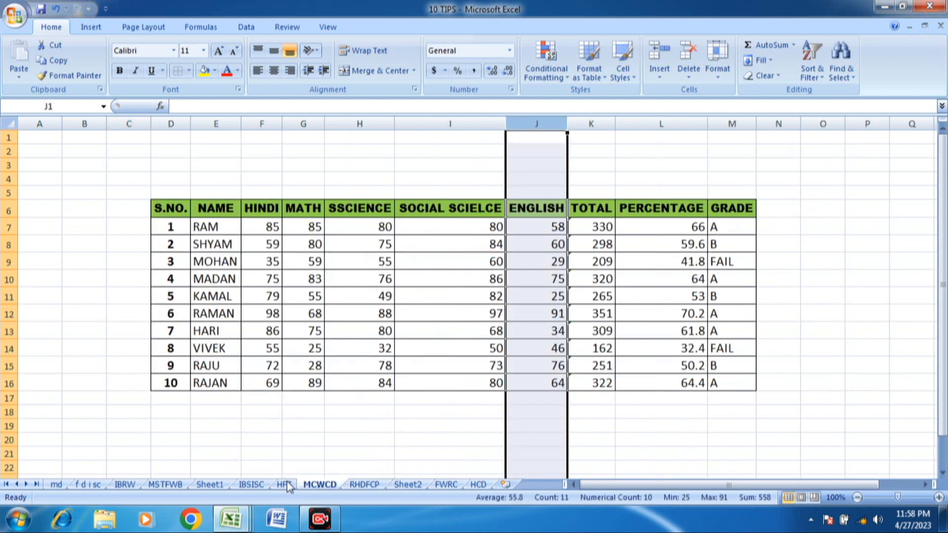
left_click(244, 486)
left_click(196, 486)
left_click(163, 487)
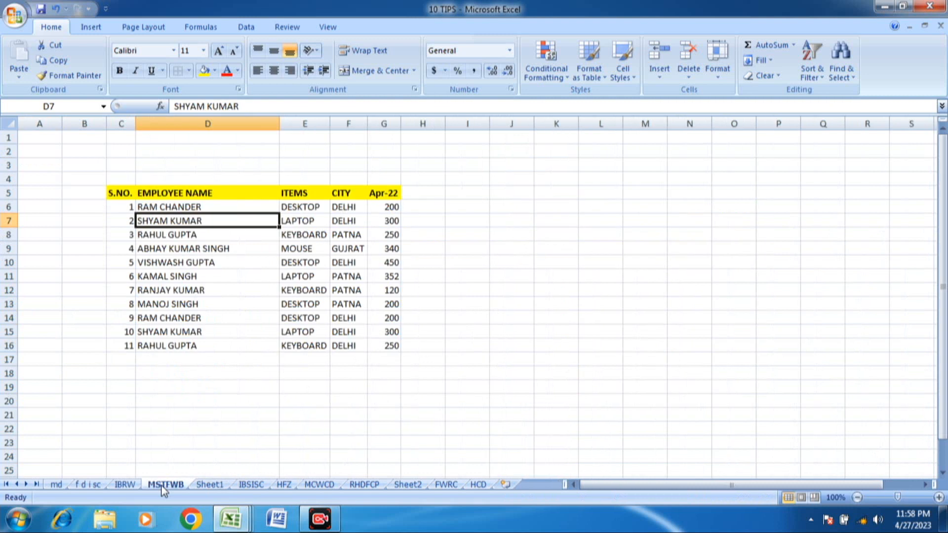
left_click(118, 486)
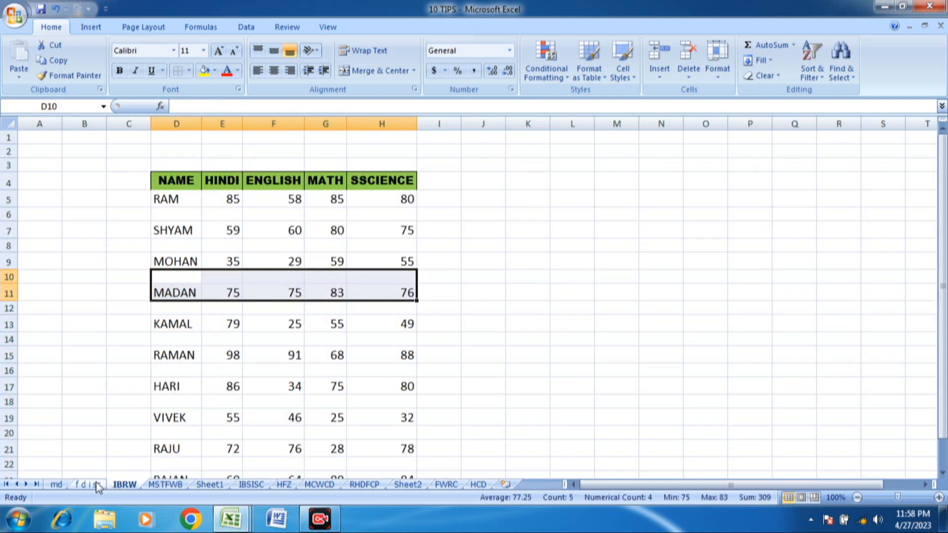
left_click(95, 487)
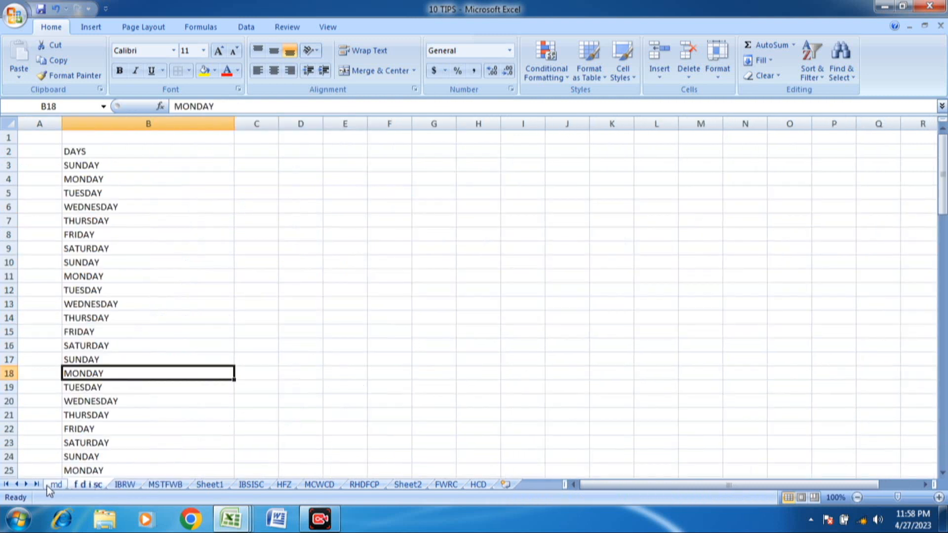
left_click(56, 486)
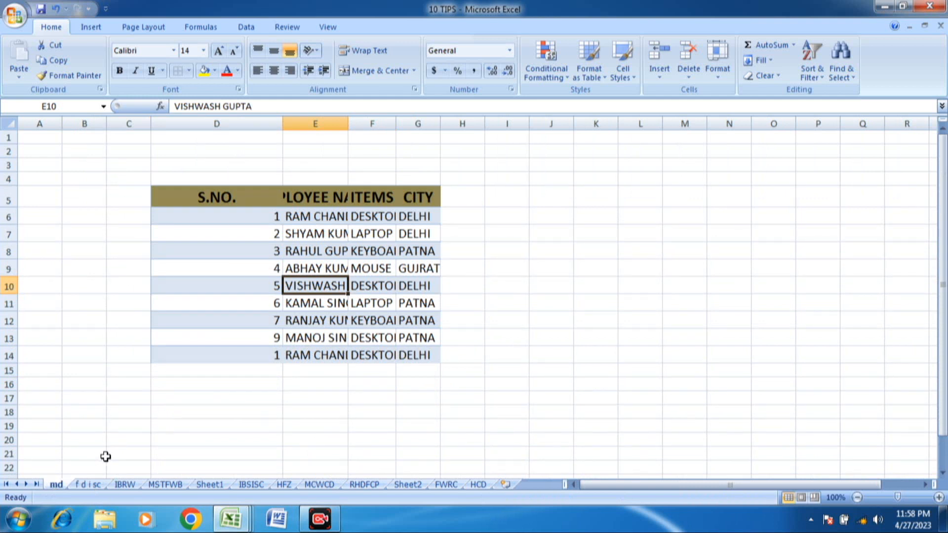